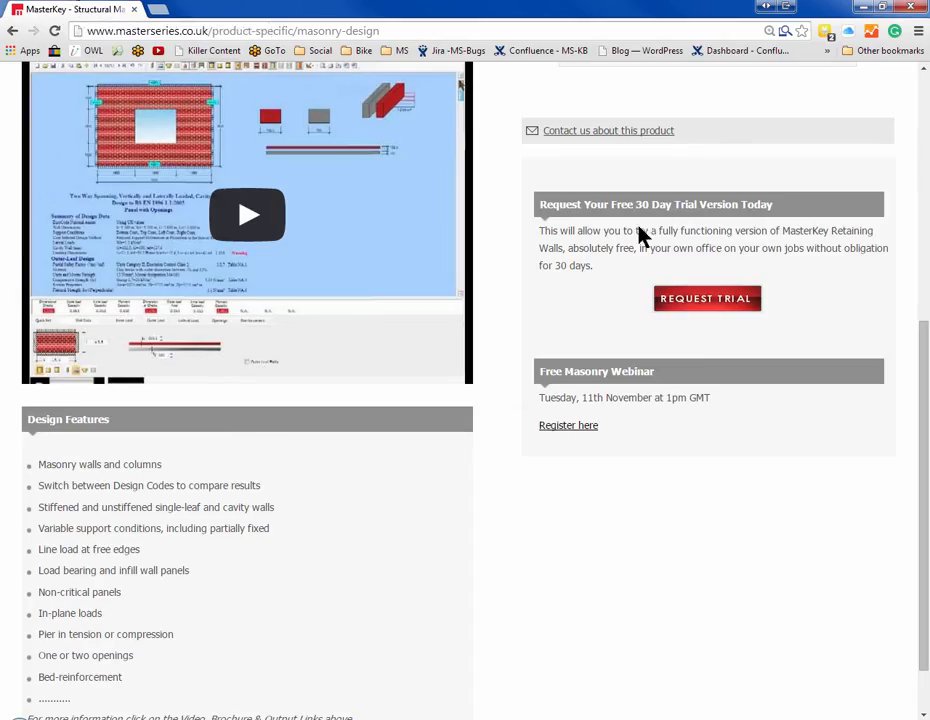
Step: Open the MasterKey Masonry Design product page through the Masonry section of the MasterSeries home page
{"action": "scroll", "coordinate": [510, 298], "scroll_direction": "up", "scroll_amount": 5}
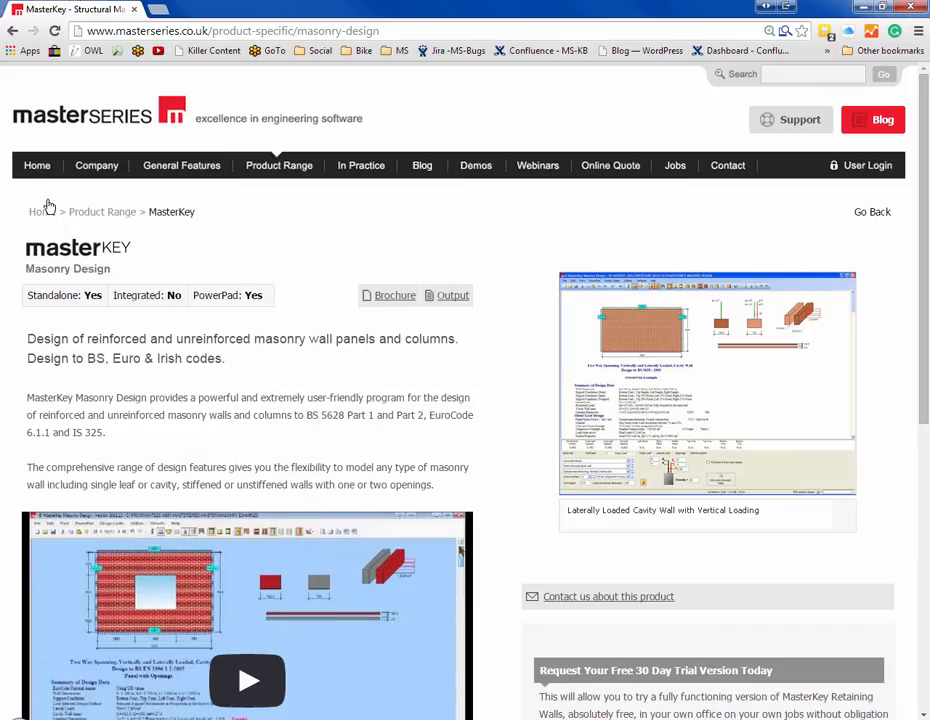
{"action": "left_click", "coordinate": [35, 168]}
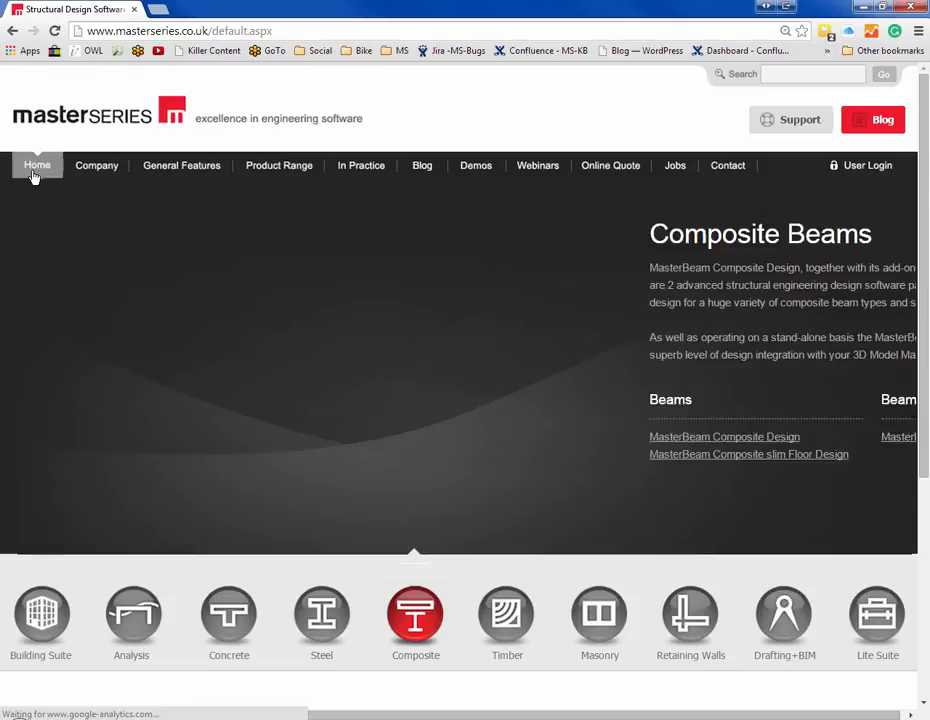
{"action": "left_click", "coordinate": [596, 613]}
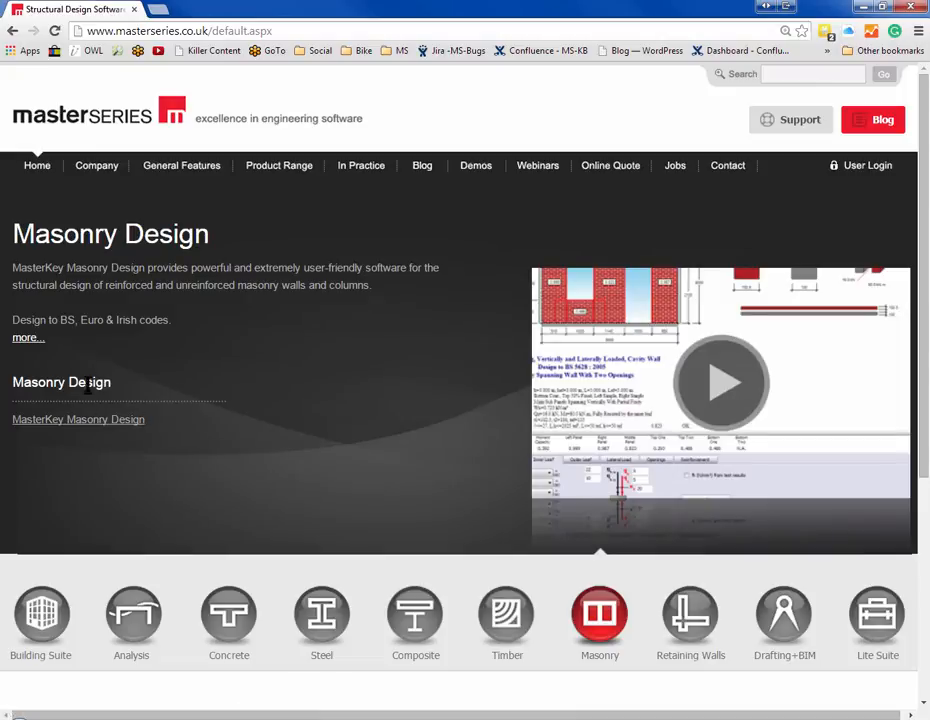
{"action": "left_click", "coordinate": [92, 422]}
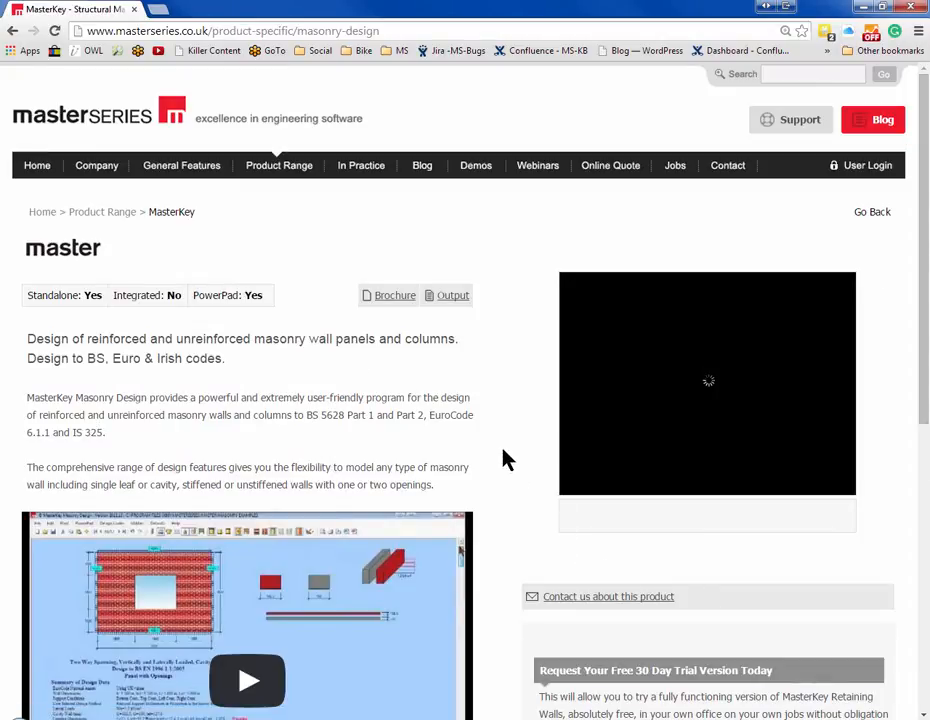
Step: Open the trial request form from the Masonry Design product page and review its contact fields and enquiry text
{"action": "scroll", "coordinate": [505, 458], "scroll_direction": "down", "scroll_amount": 3}
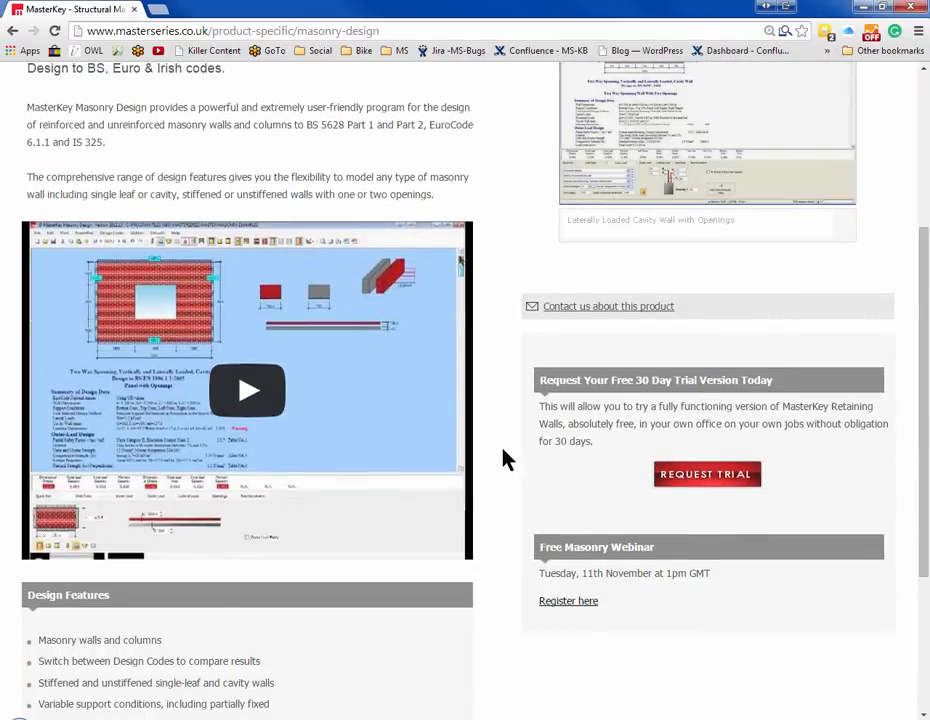
{"action": "left_click", "coordinate": [718, 483]}
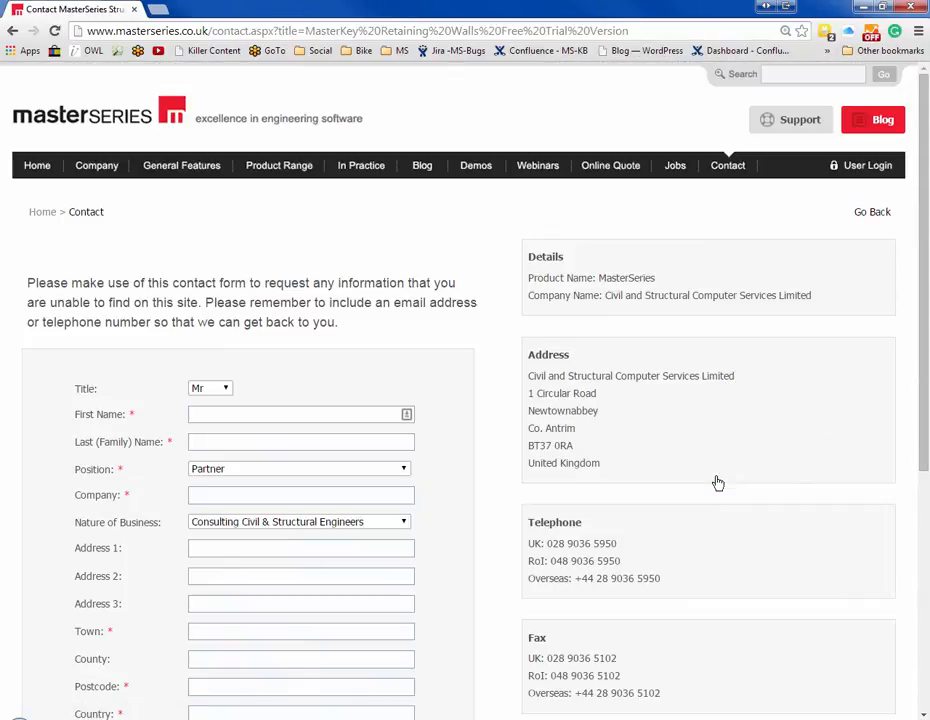
{"action": "scroll", "coordinate": [484, 430], "scroll_direction": "down", "scroll_amount": 5}
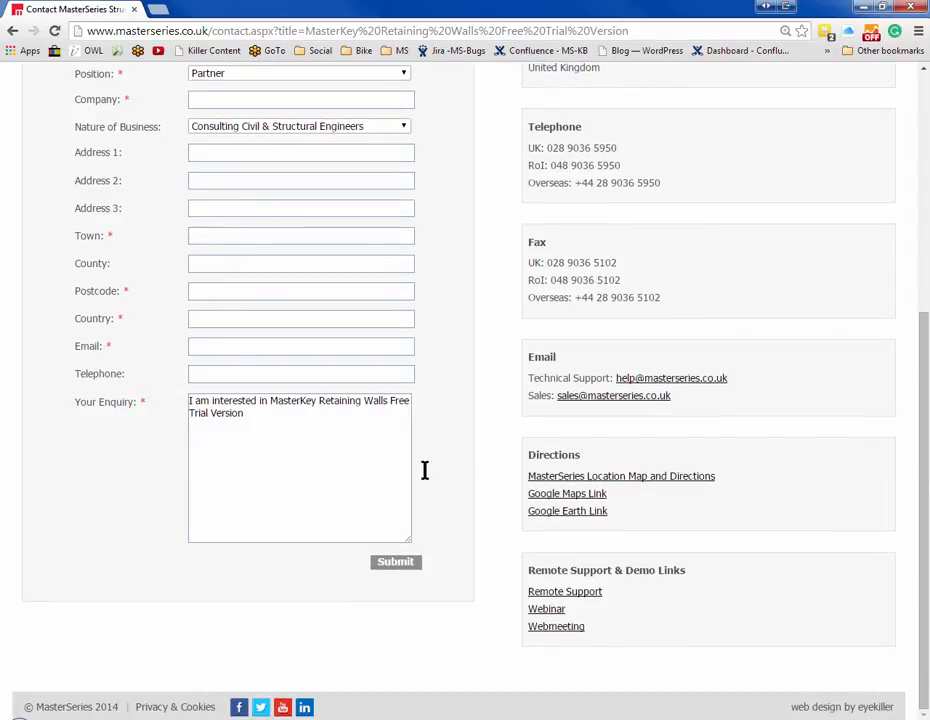
{"action": "scroll", "coordinate": [423, 415], "scroll_direction": "up", "scroll_amount": 4}
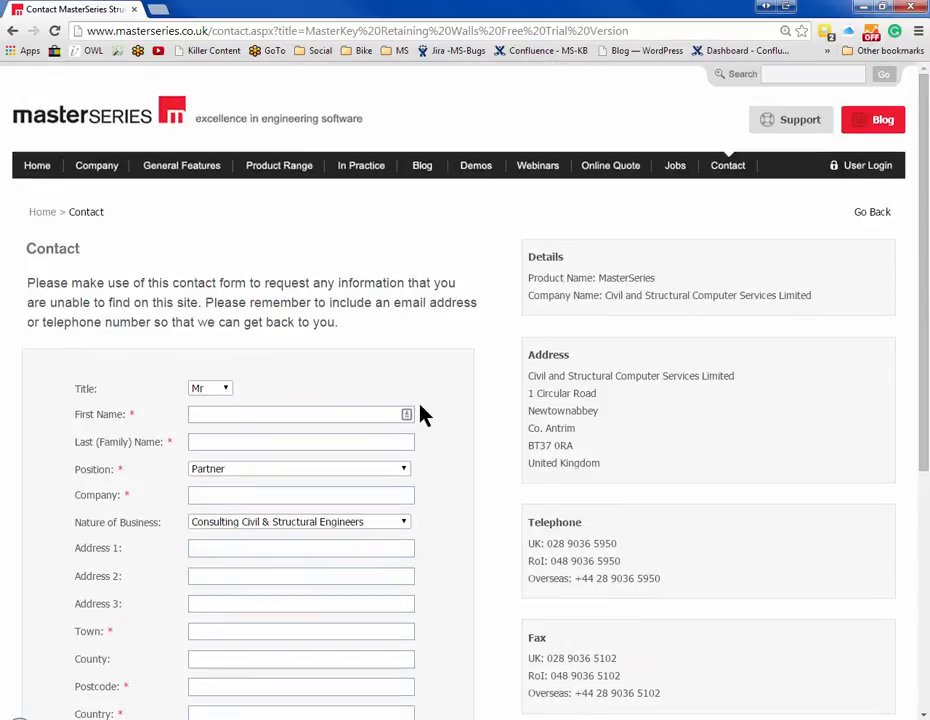
{"action": "scroll", "coordinate": [50, 92], "scroll_direction": "down", "scroll_amount": 1}
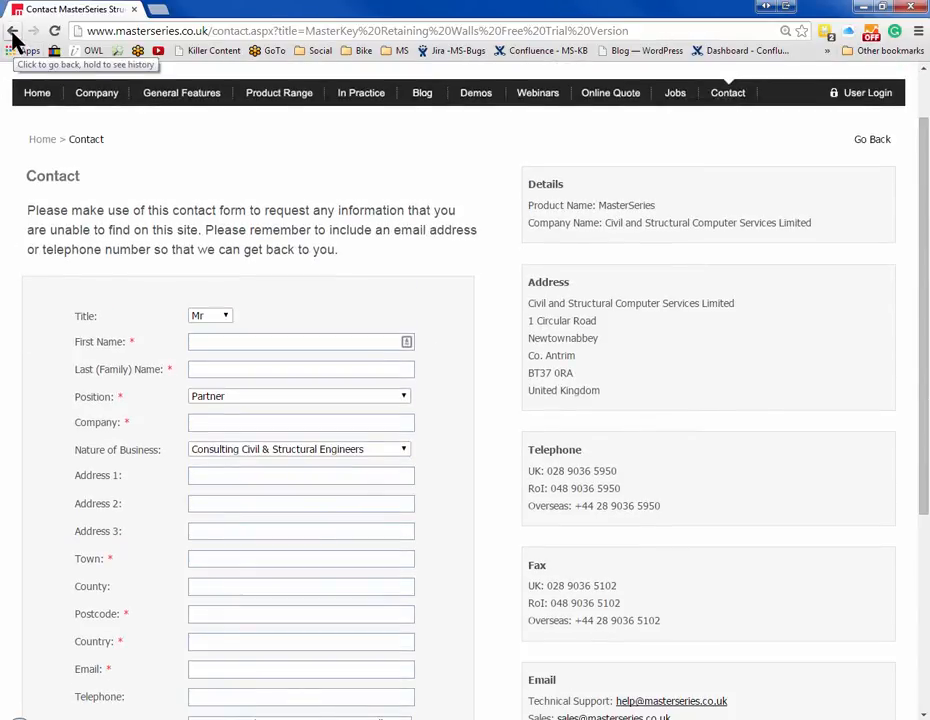
Step: Switch from the browser to MasterSeries, start MasterKey Masonry Design and load Demo File.MSN from the Demo folder
{"action": "left_click", "coordinate": [860, 14]}
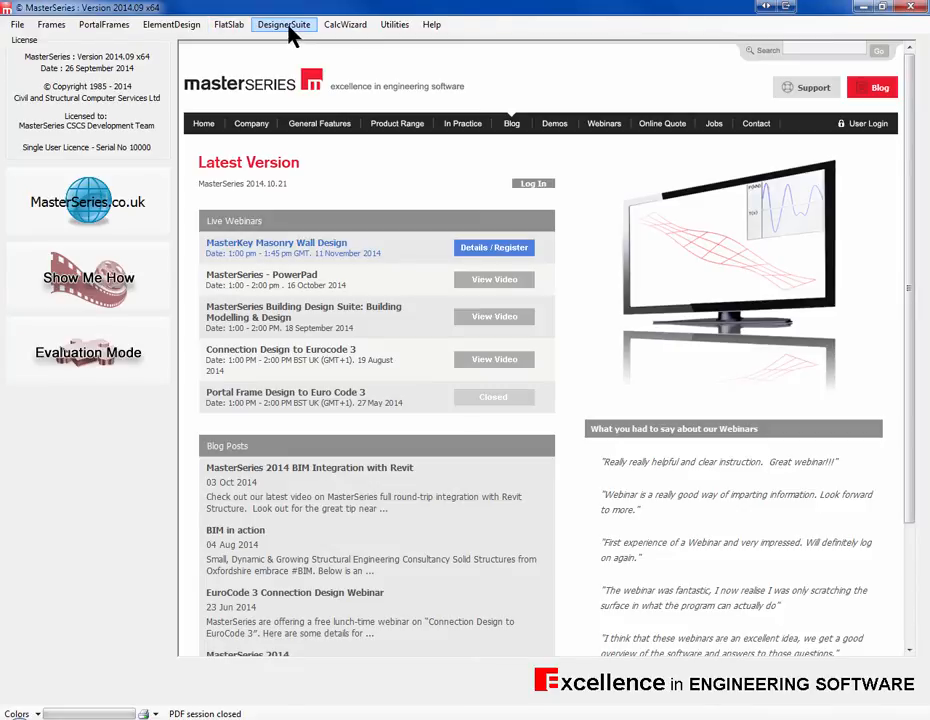
{"action": "left_click", "coordinate": [289, 30]}
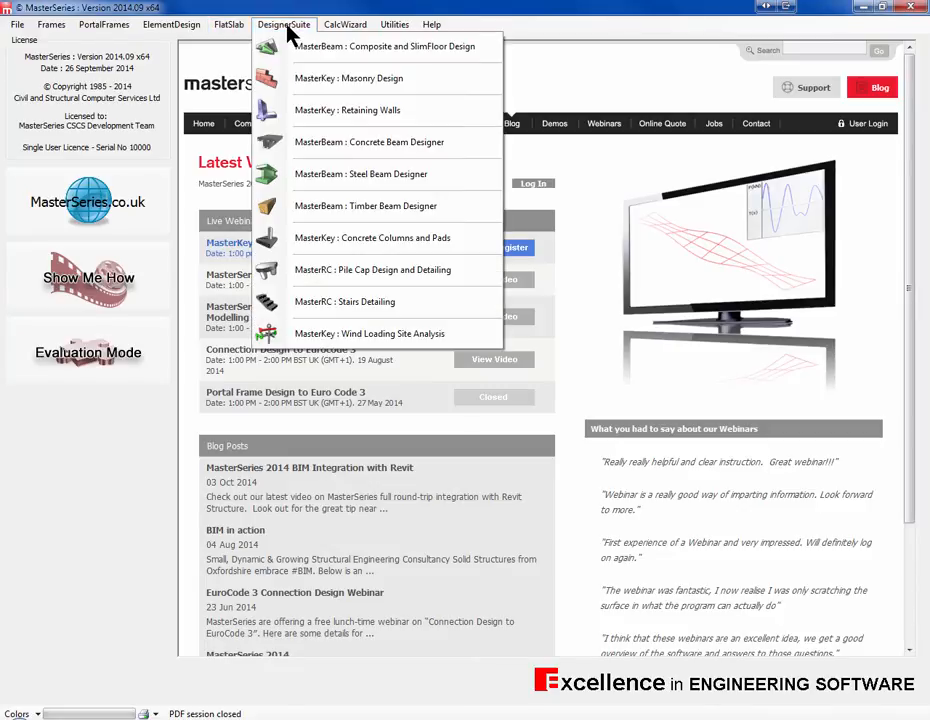
{"action": "left_click", "coordinate": [338, 87]}
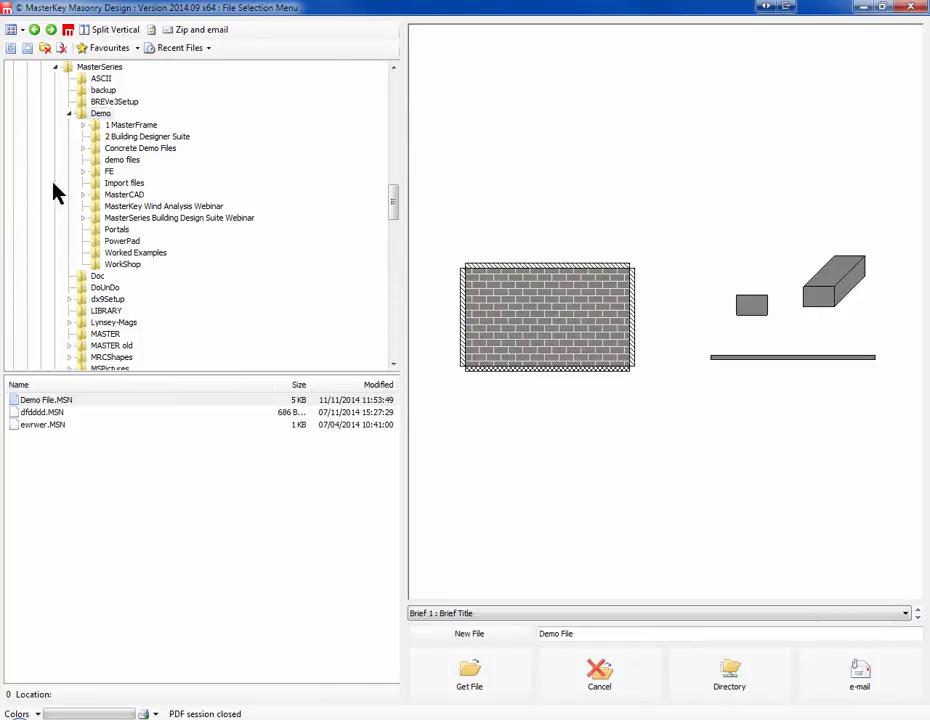
{"action": "left_click", "coordinate": [40, 400]}
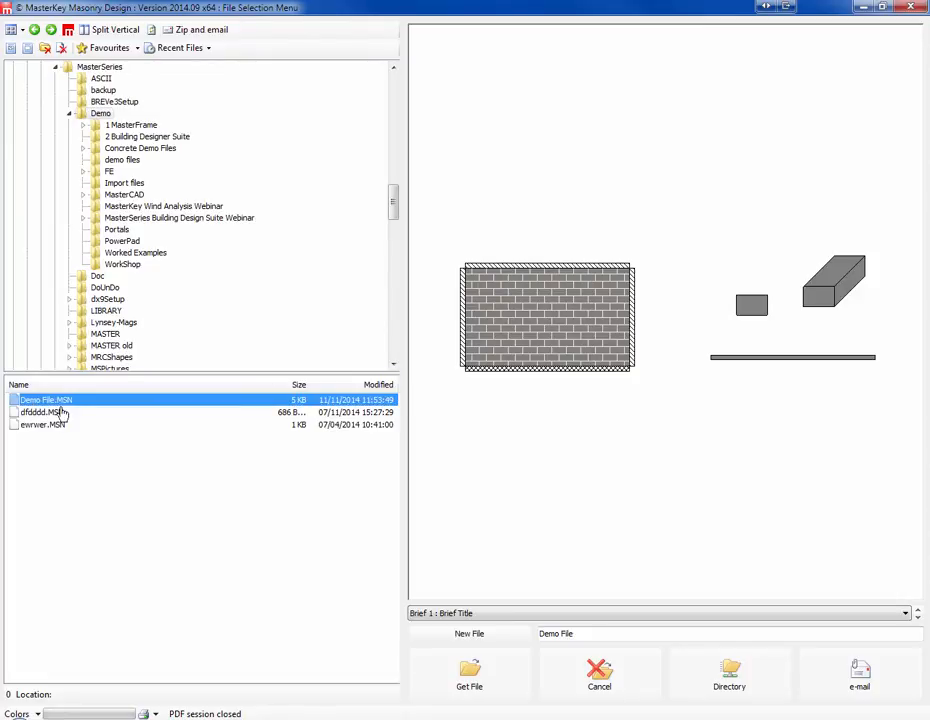
{"action": "left_click", "coordinate": [463, 688]}
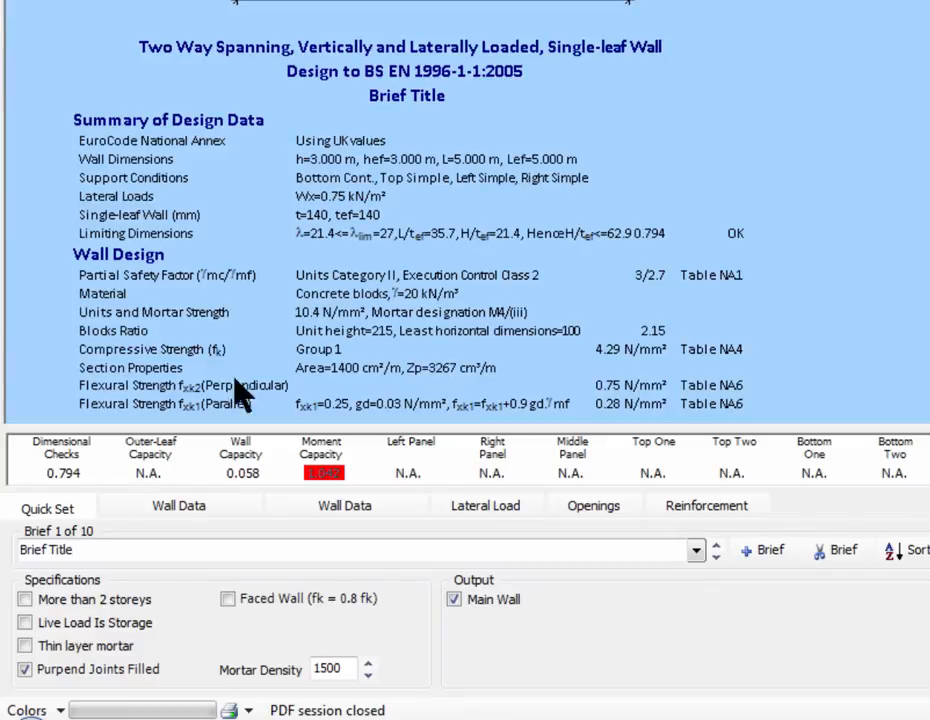
Step: Try continuous, 50% fixed, -50% fixed and free support on the wall's top edge, and restore simple support
{"action": "left_click", "coordinate": [152, 511]}
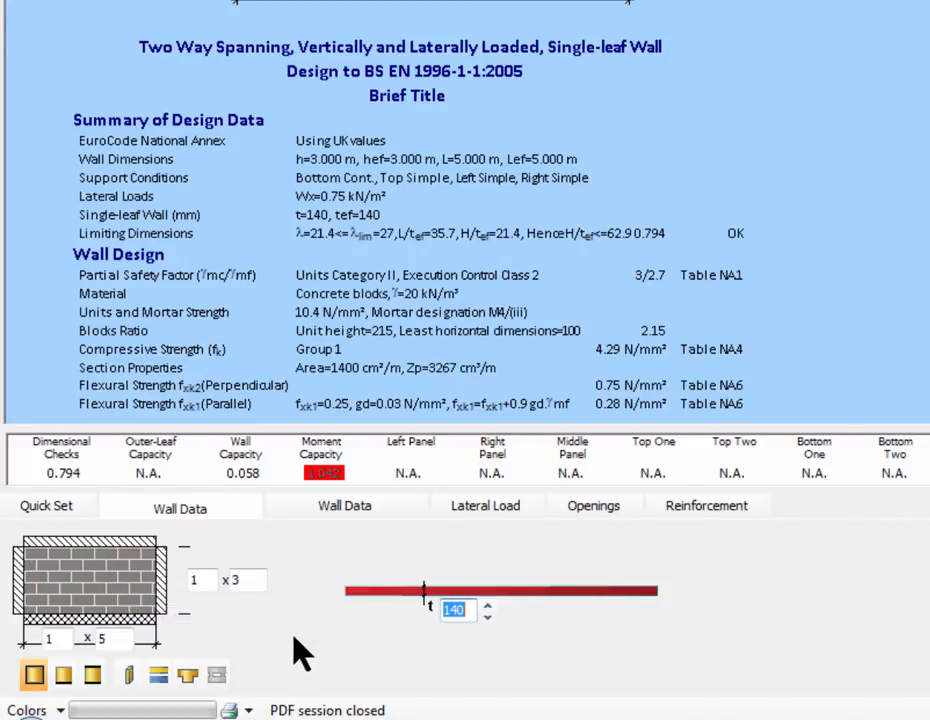
{"action": "left_click", "coordinate": [102, 542]}
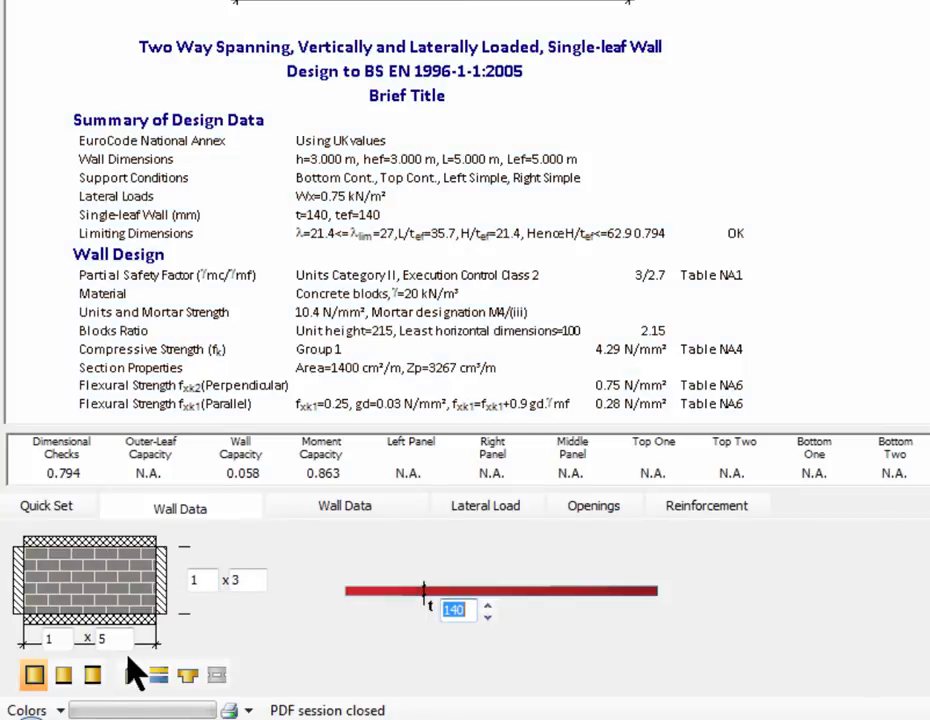
{"action": "left_click", "coordinate": [93, 543]}
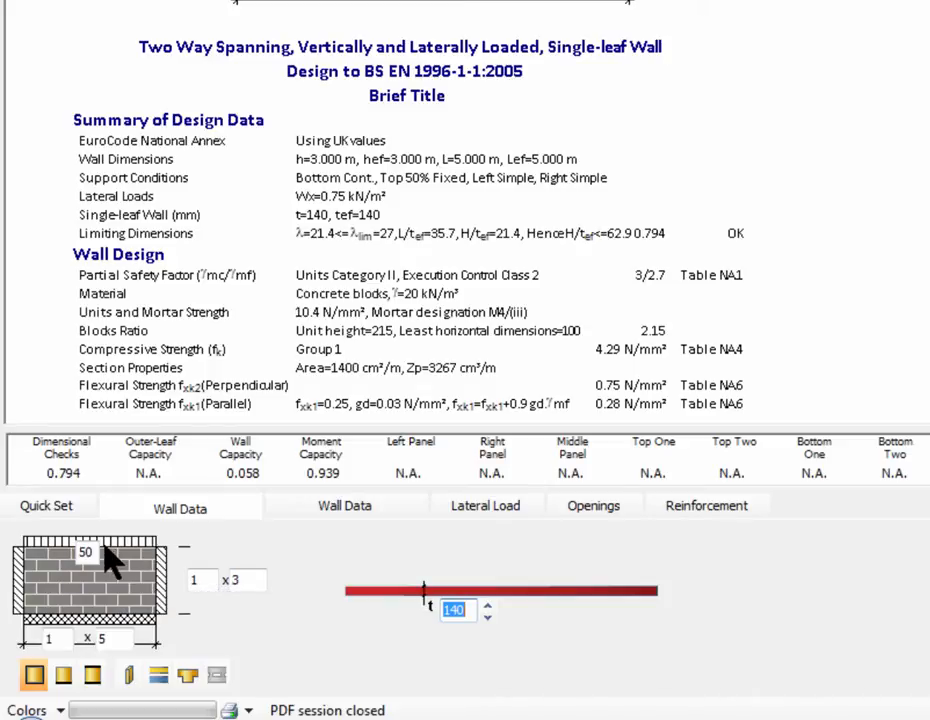
{"action": "left_click", "coordinate": [82, 552]}
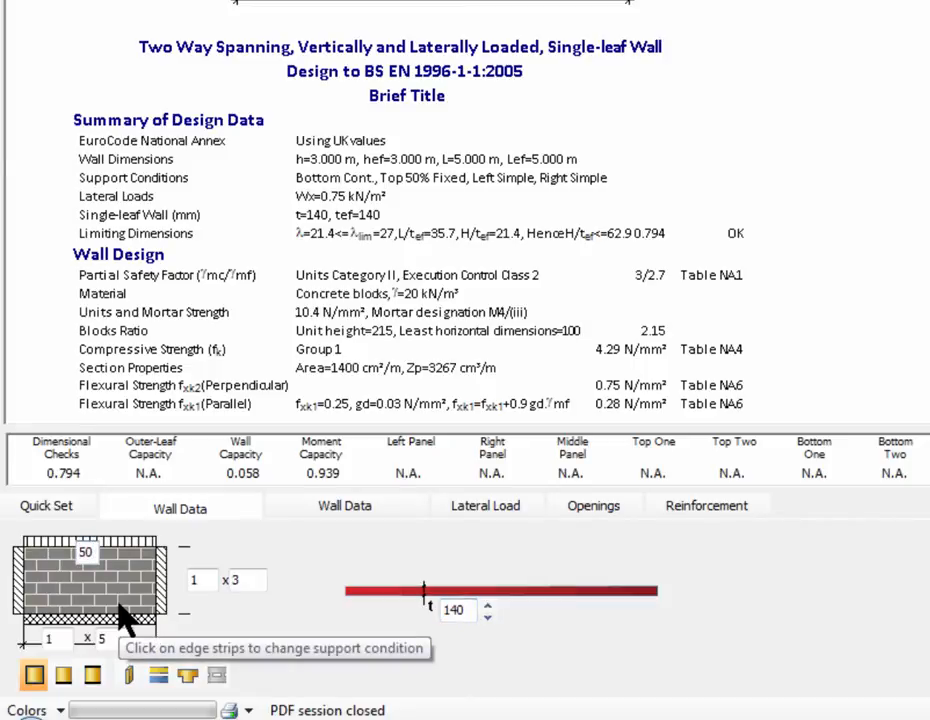
{"action": "type", "text": "-"}
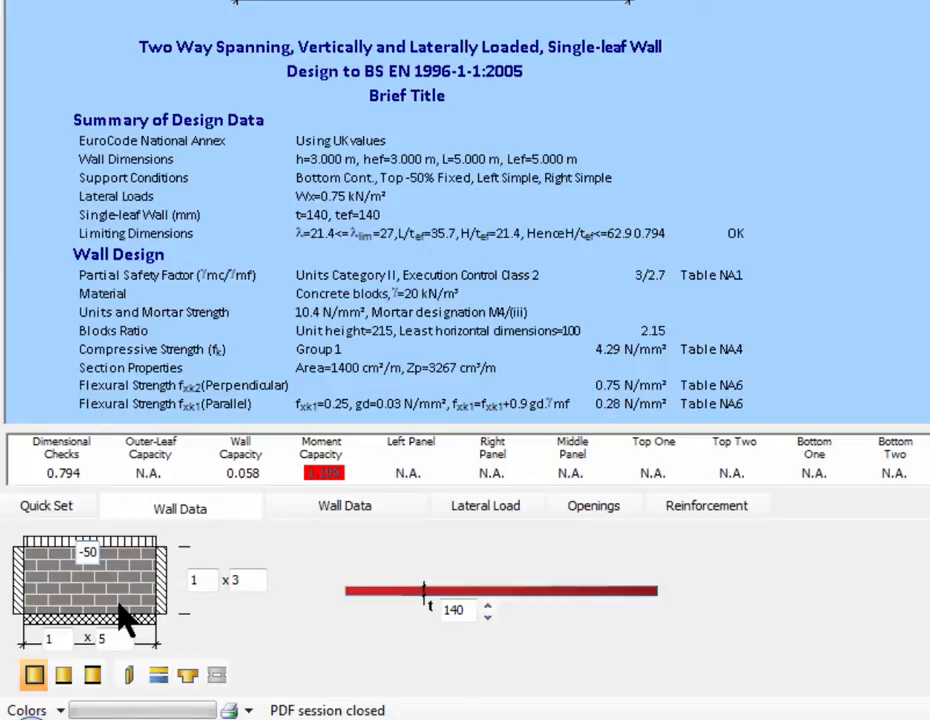
{"action": "left_click", "coordinate": [50, 546]}
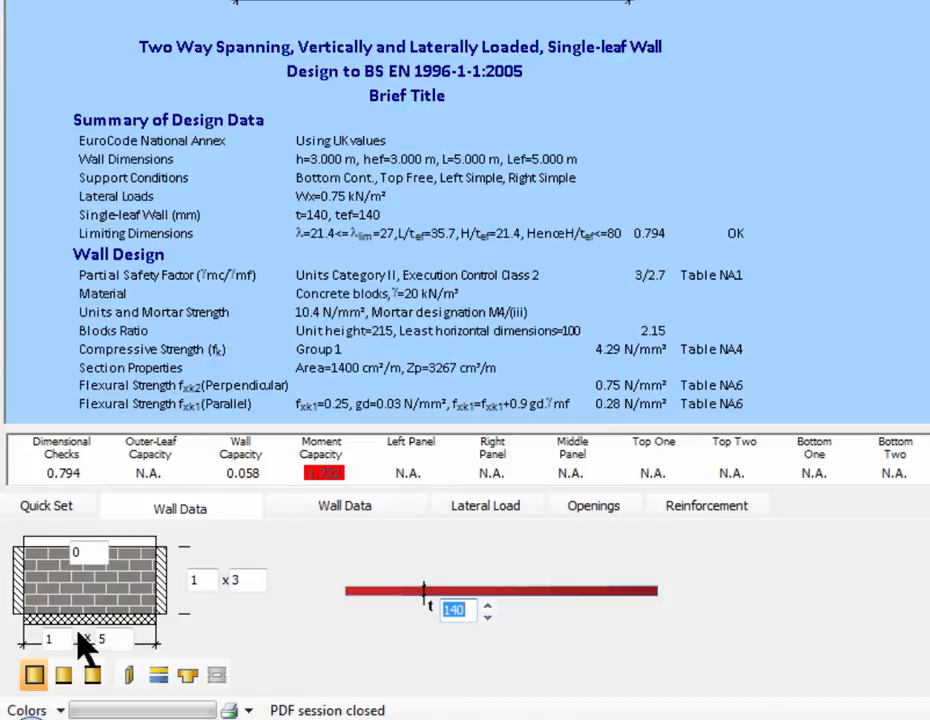
{"action": "left_click", "coordinate": [41, 543]}
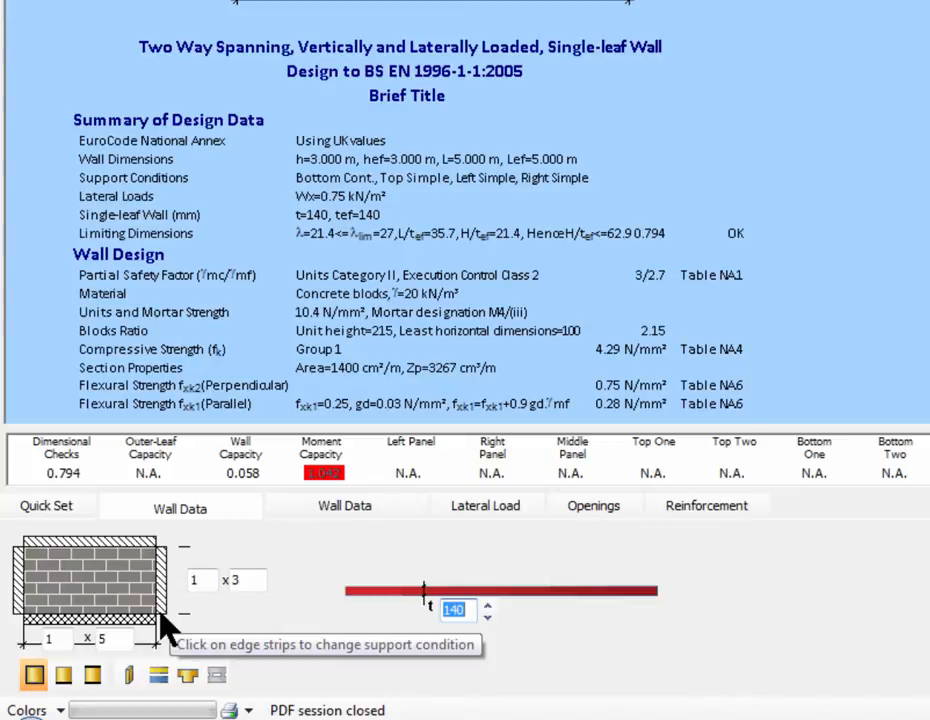
Step: Try a wall thickness of 190 mm and set it back to 140 mm
{"action": "left_click", "coordinate": [488, 606]}
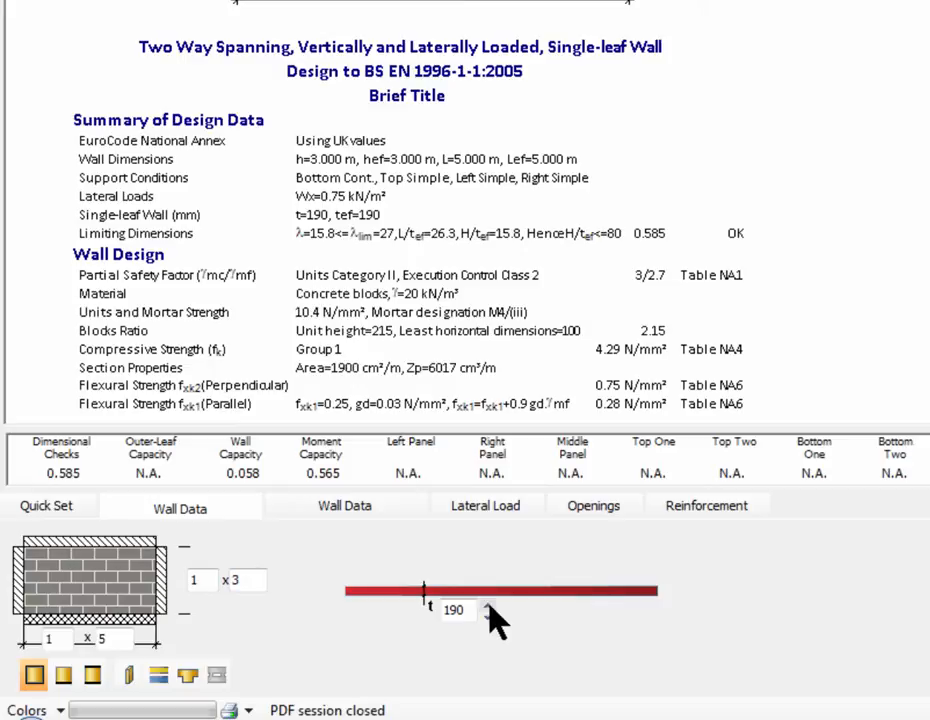
{"action": "left_click", "coordinate": [488, 614]}
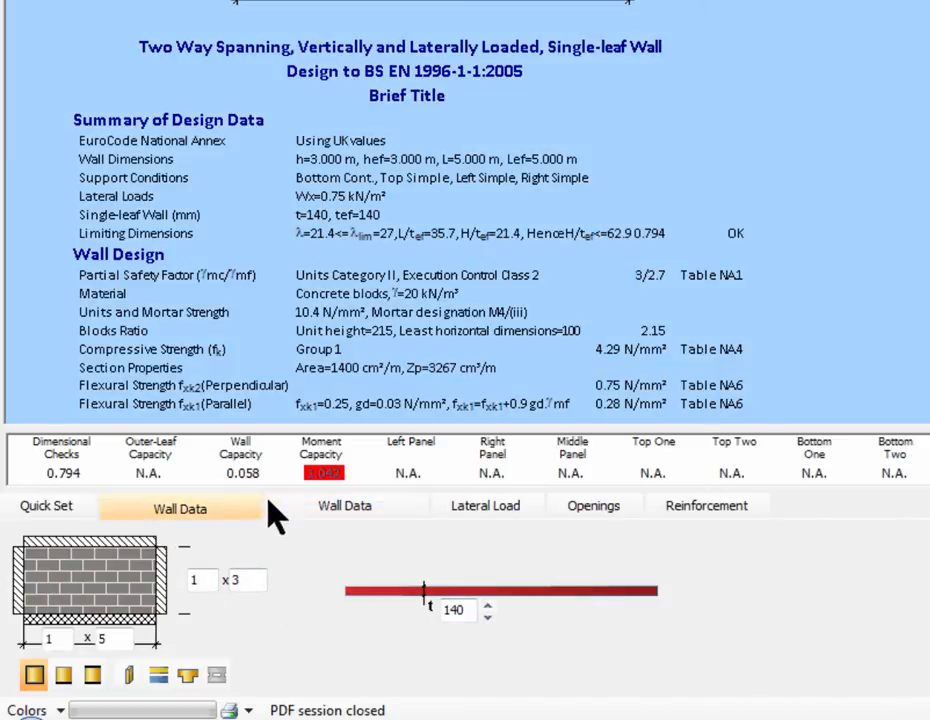
Step: Review the wall's material, unit group and execution control class options, picking Concrete blocks as the material
{"action": "left_click", "coordinate": [345, 510]}
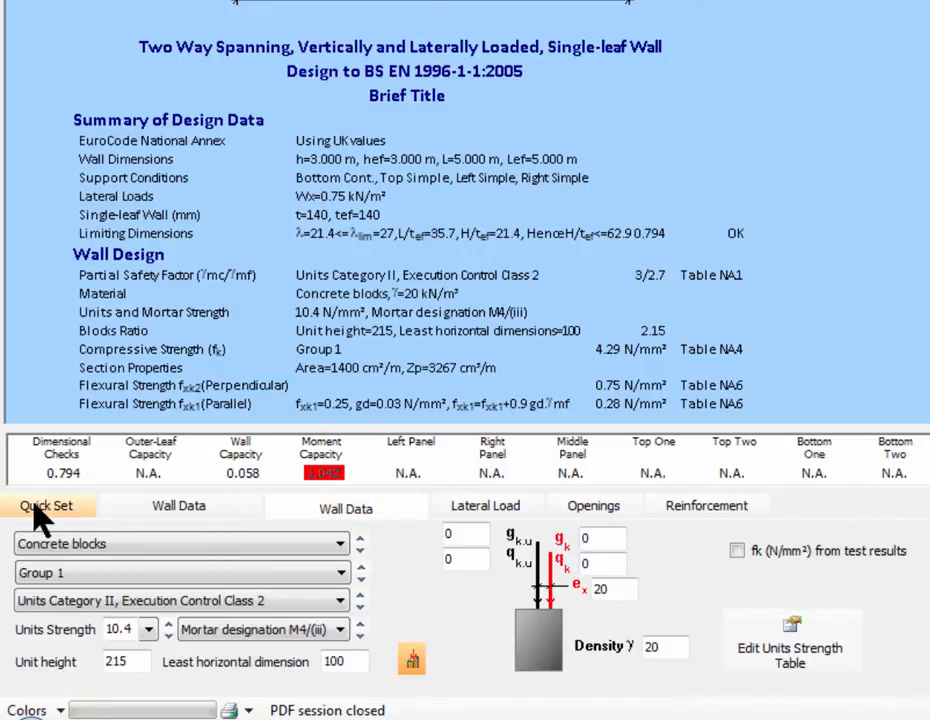
{"action": "left_click", "coordinate": [176, 546]}
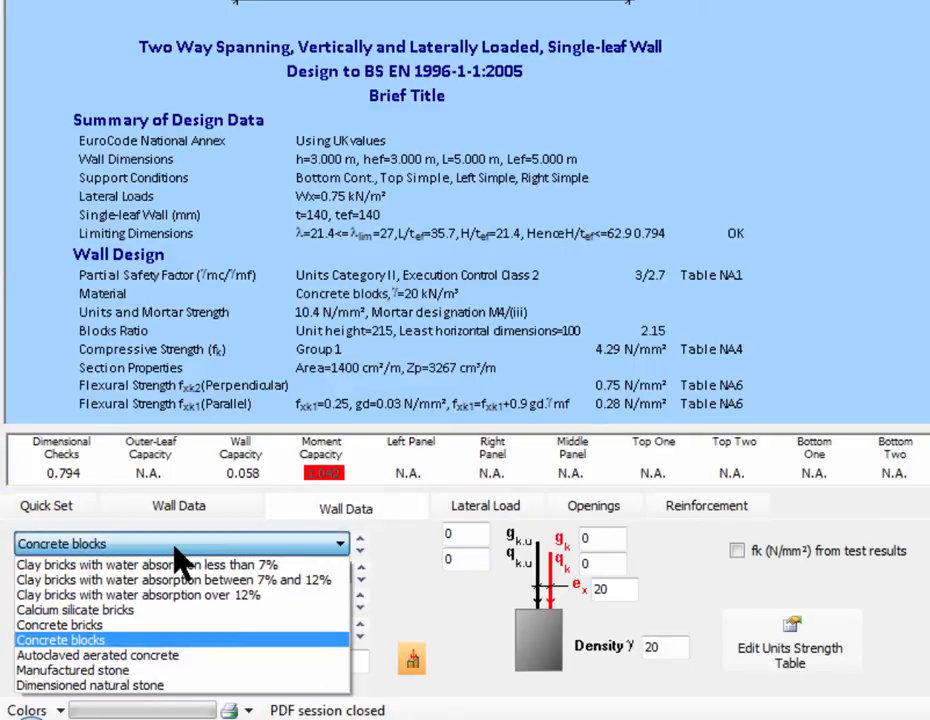
{"action": "left_click", "coordinate": [180, 638]}
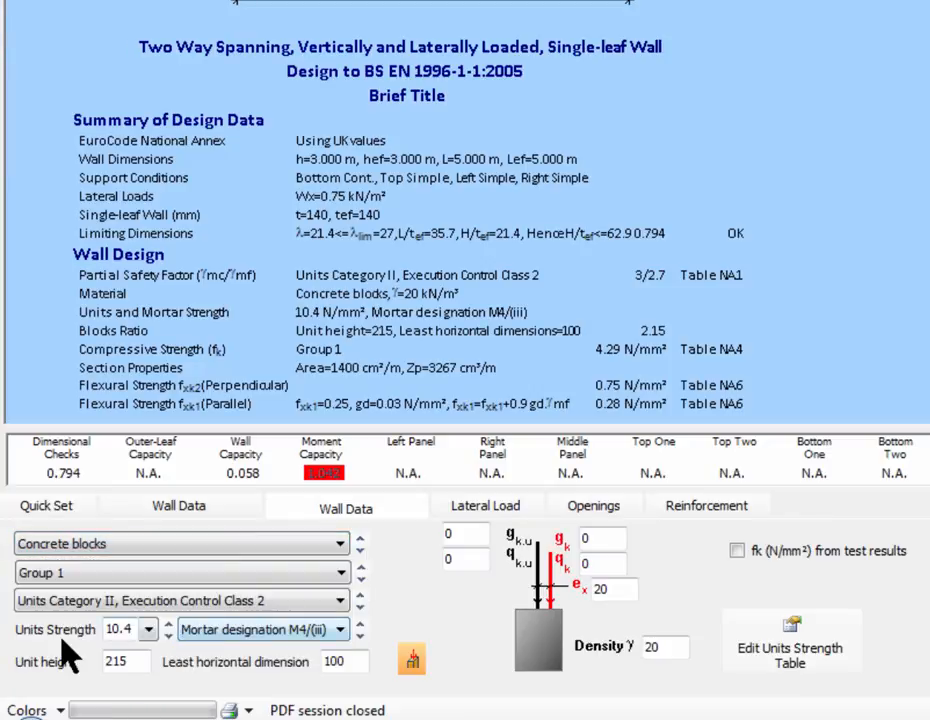
{"action": "left_click", "coordinate": [78, 574]}
{"action": "left_click", "coordinate": [78, 577]}
{"action": "left_click", "coordinate": [82, 604]}
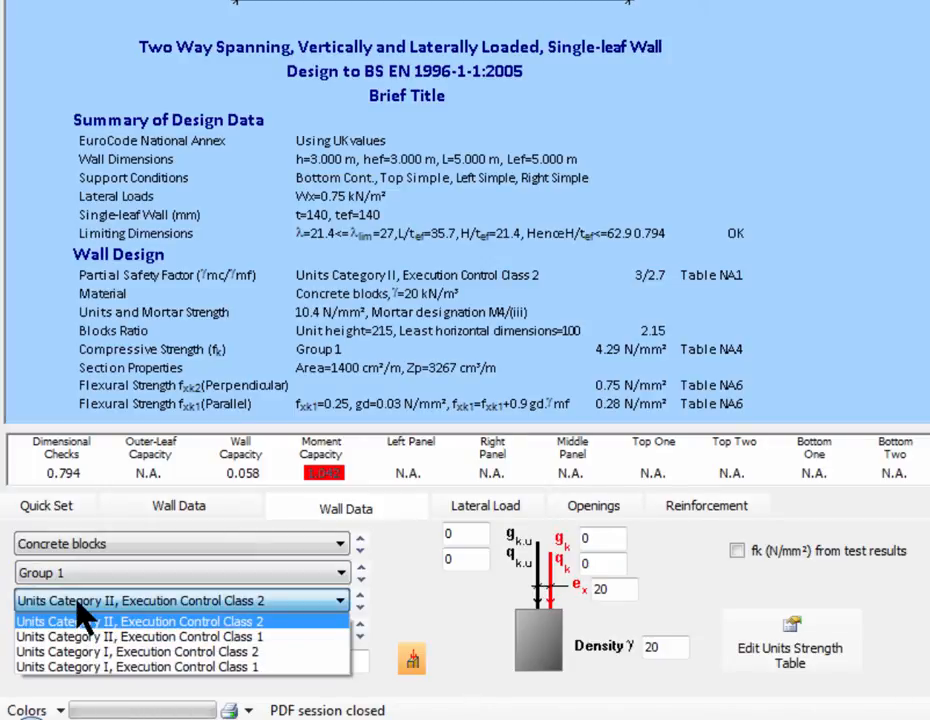
{"action": "left_click", "coordinate": [79, 604]}
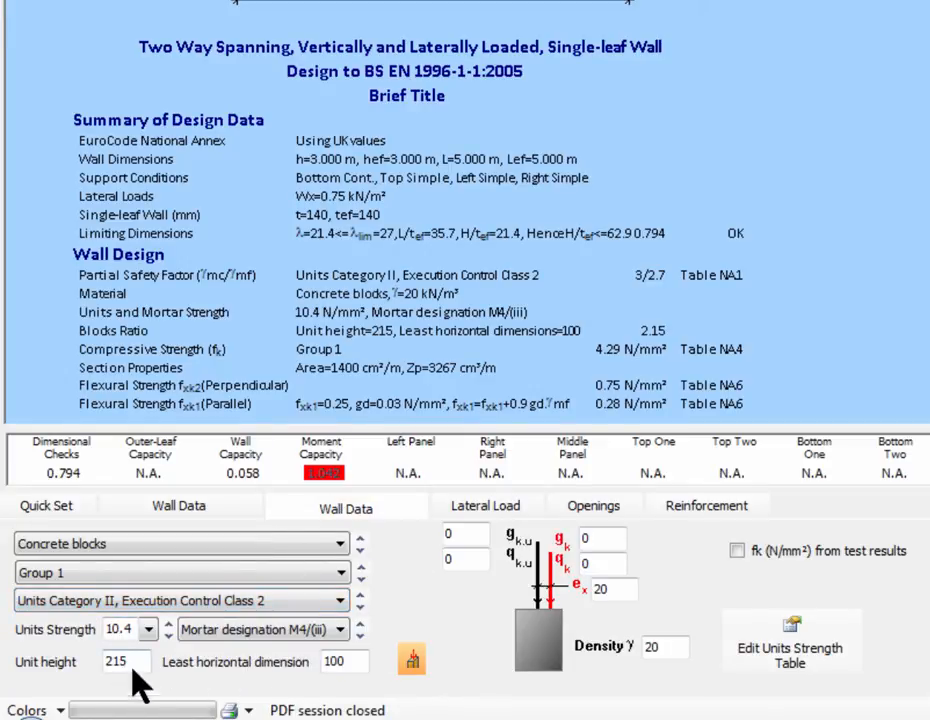
Step: Try units strengths of 7.3 and 17.5 N/mm² for the concrete blocks and return to 10.4 N/mm²
{"action": "left_click", "coordinate": [168, 624]}
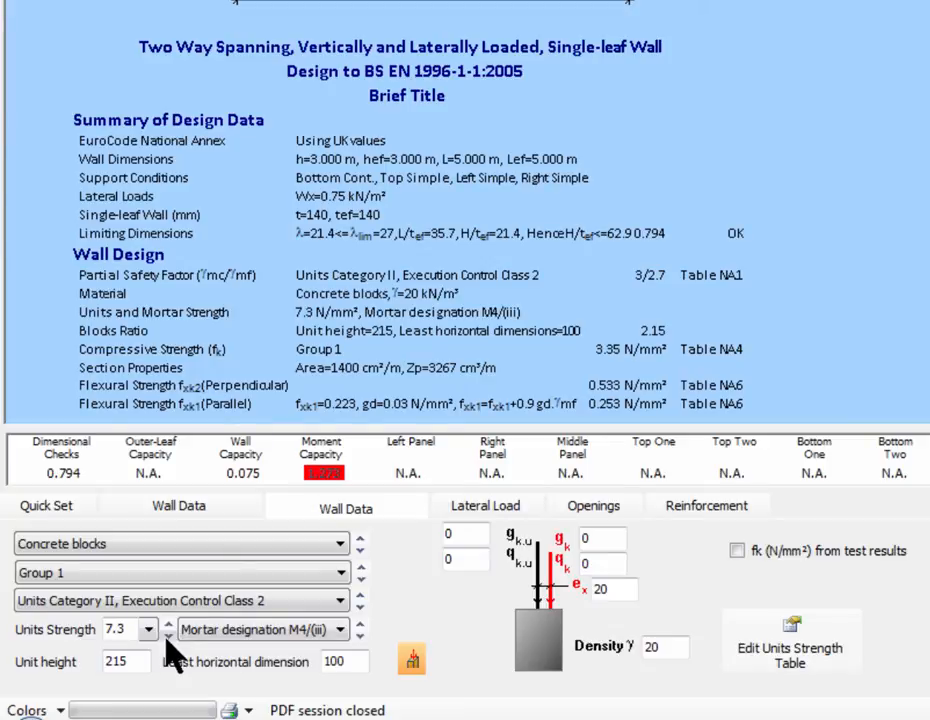
{"action": "left_click", "coordinate": [168, 637]}
{"action": "left_click", "coordinate": [168, 637]}
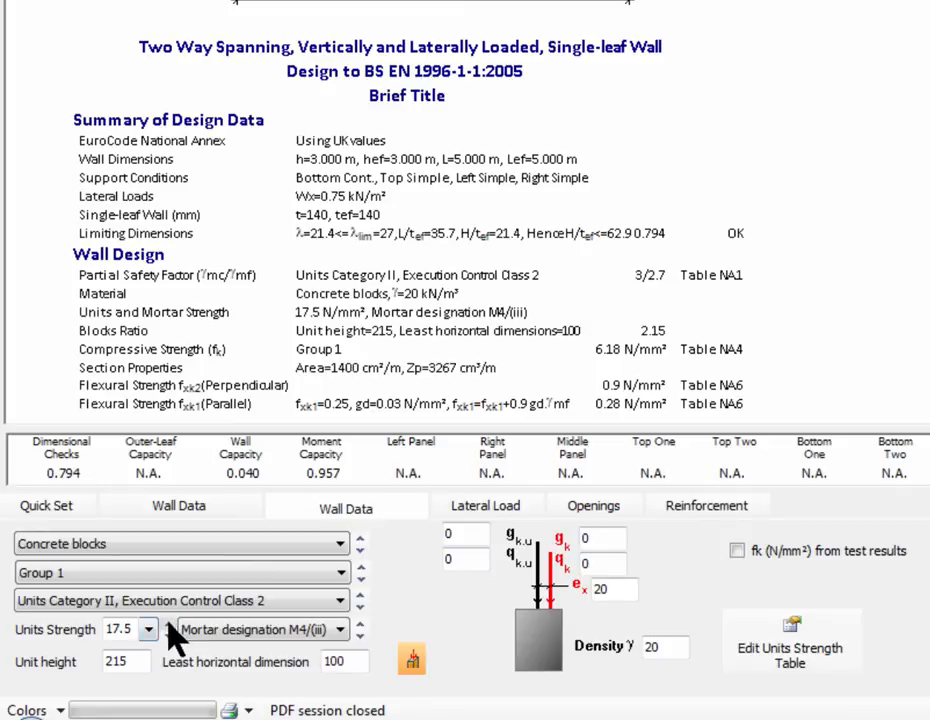
{"action": "left_click", "coordinate": [168, 638]}
Step: Try Units Category I, Execution Control Class 2 for the wall and set it to Units Category I, Execution Control Class 1
{"action": "left_click", "coordinate": [136, 607]}
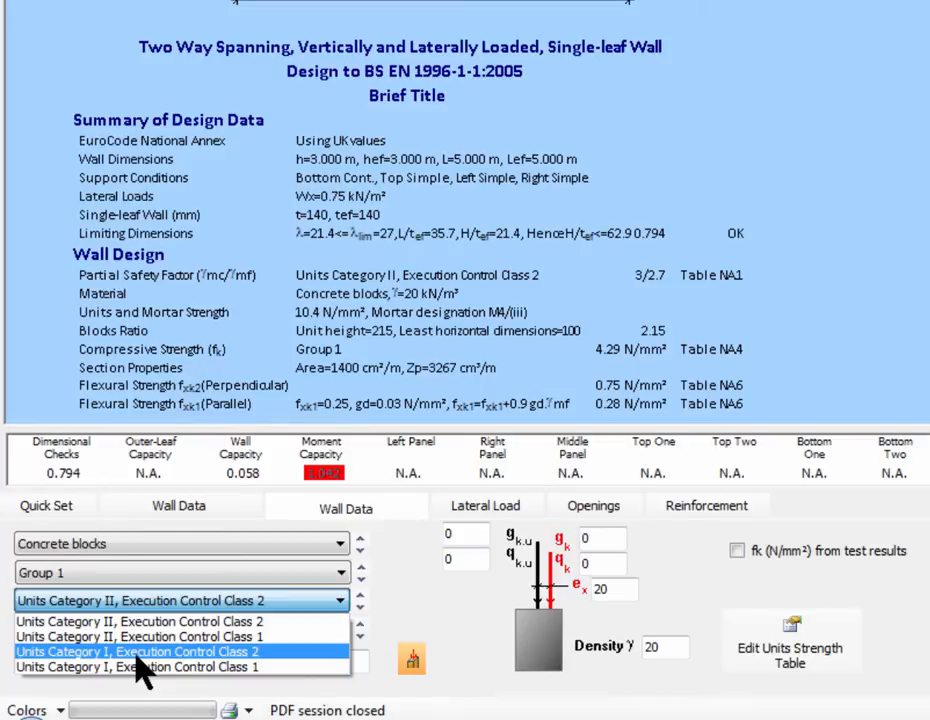
{"action": "left_click", "coordinate": [137, 653]}
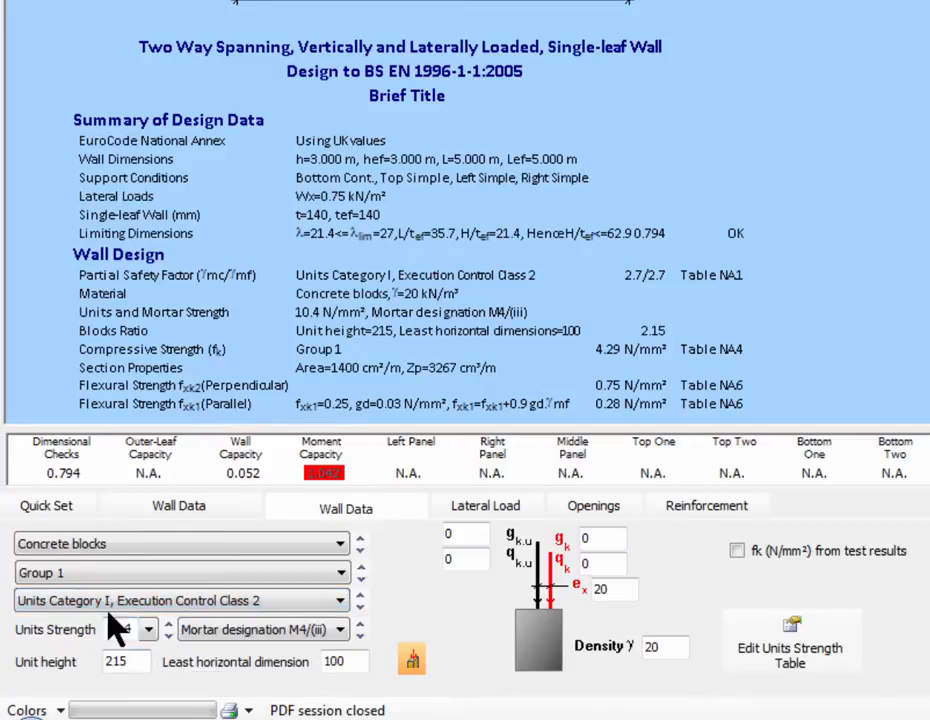
{"action": "left_click", "coordinate": [338, 602]}
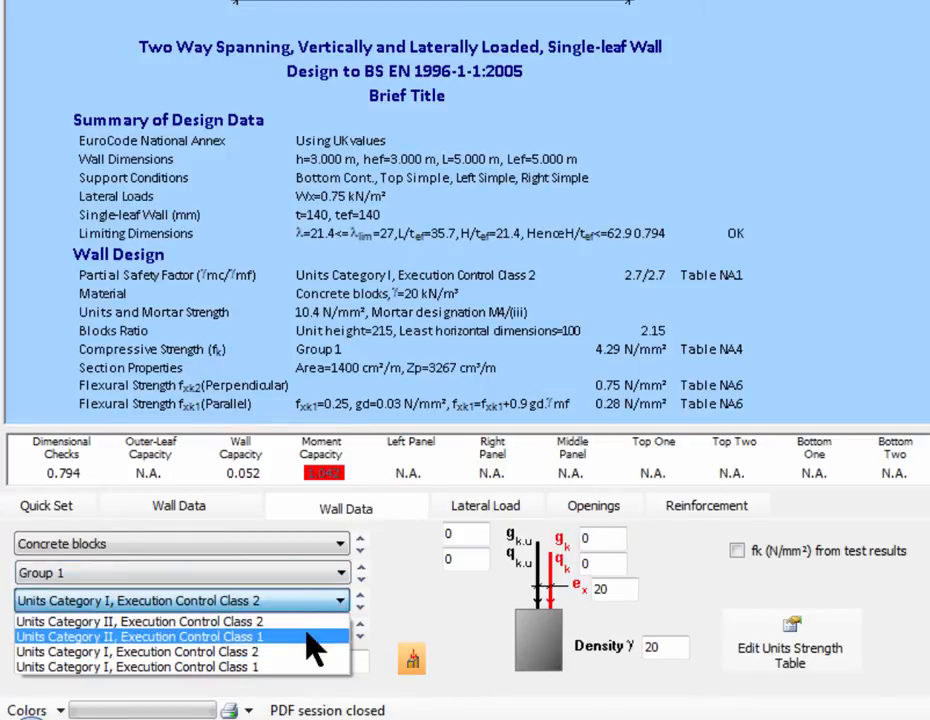
{"action": "left_click", "coordinate": [298, 667]}
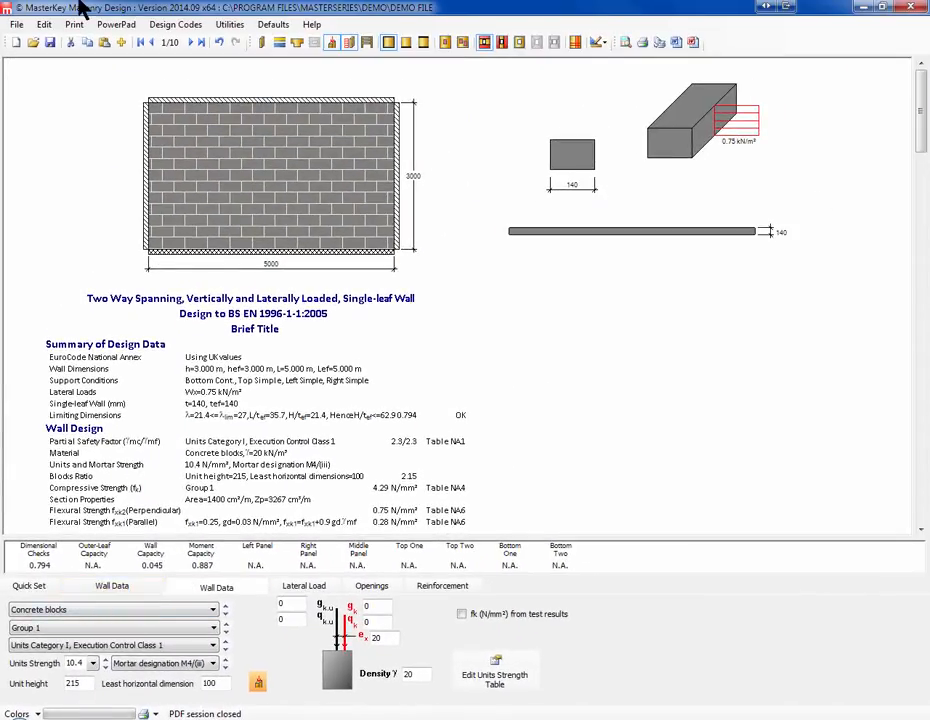
Step: Go to brief 2 of 10, the cavity wall design
{"action": "left_click", "coordinate": [190, 43]}
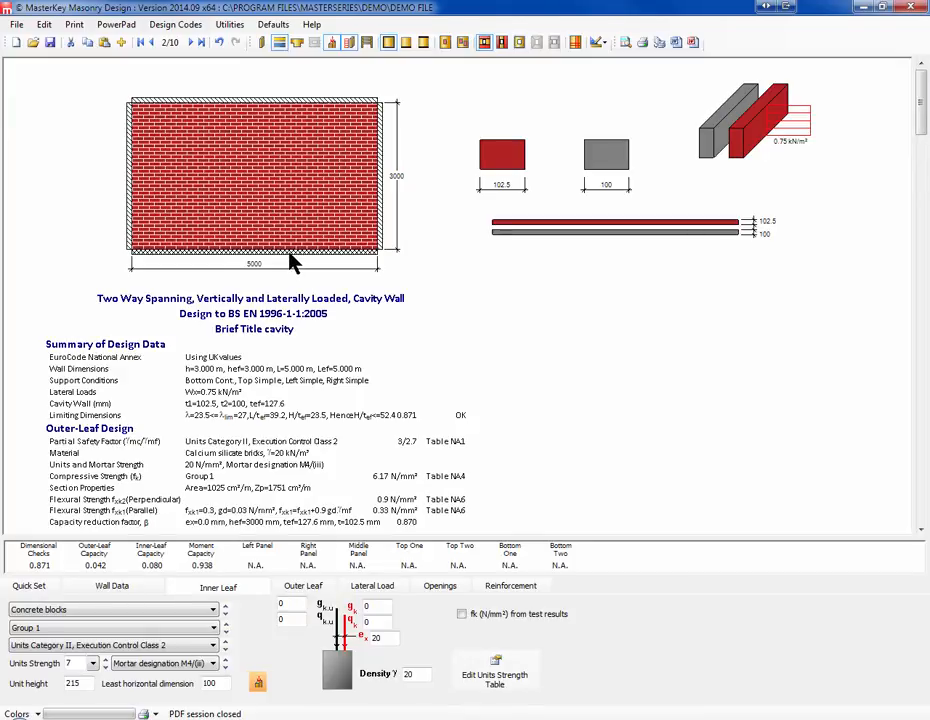
Step: Try 30% fixed and simple supports along the cavity wall's bottom edge and return it to continuous
{"action": "left_click", "coordinate": [112, 587]}
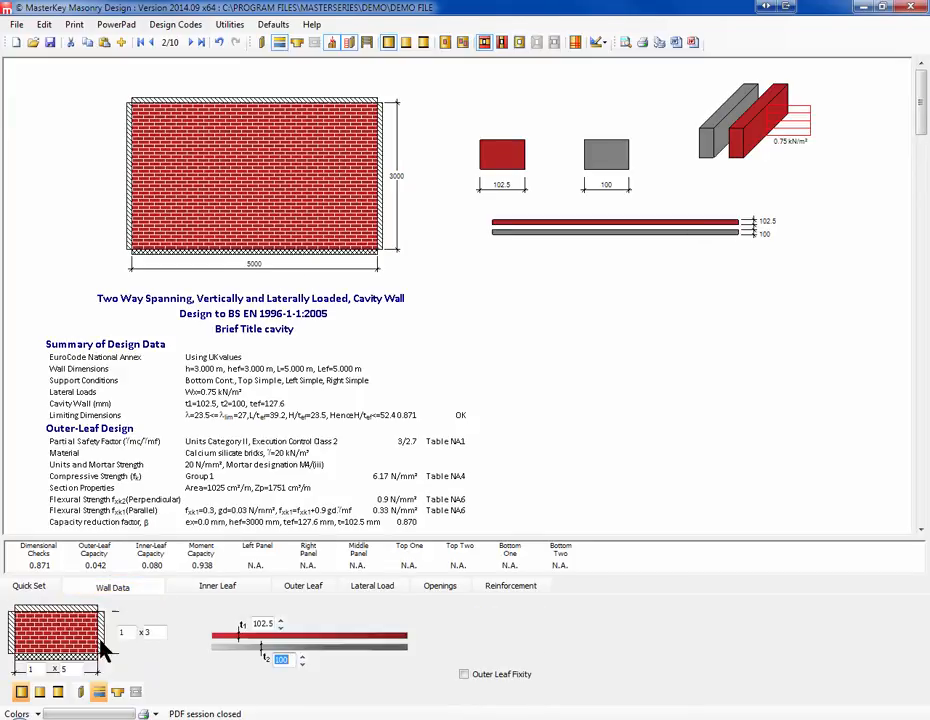
{"action": "left_click", "coordinate": [65, 661]}
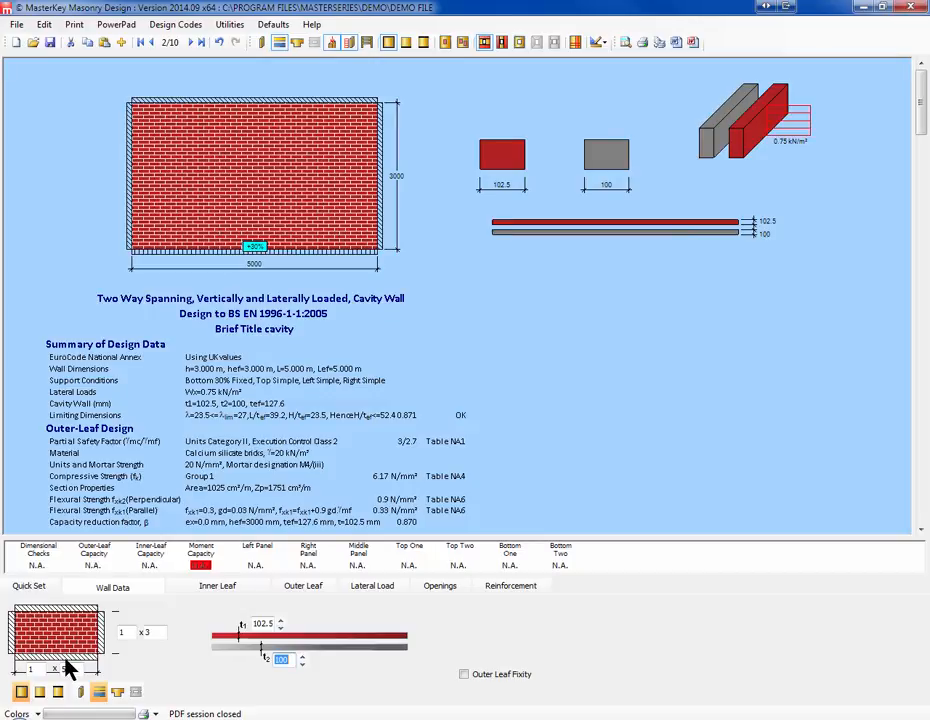
{"action": "left_click", "coordinate": [65, 663]}
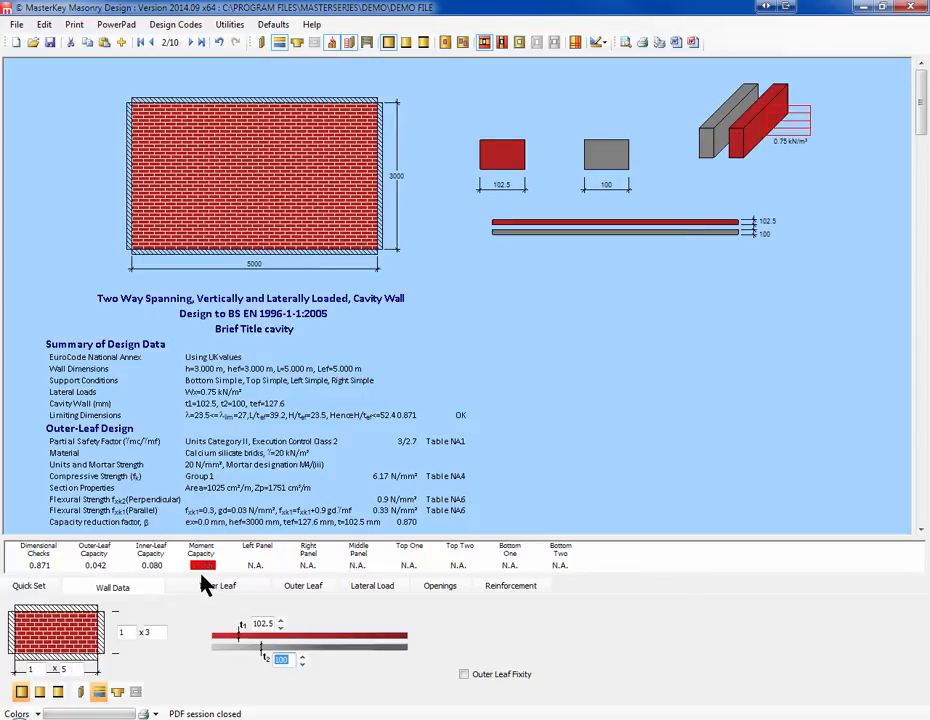
{"action": "left_click", "coordinate": [70, 666]}
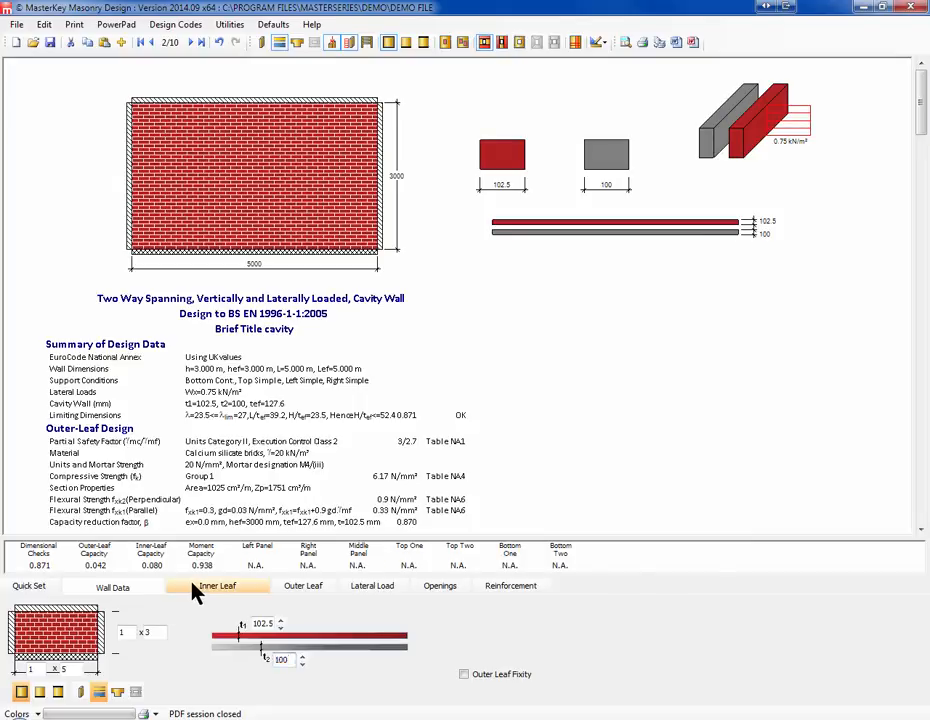
Step: Set the cavity wall's inner leaf to Units Category I, Execution Control Class 1
{"action": "left_click", "coordinate": [224, 590]}
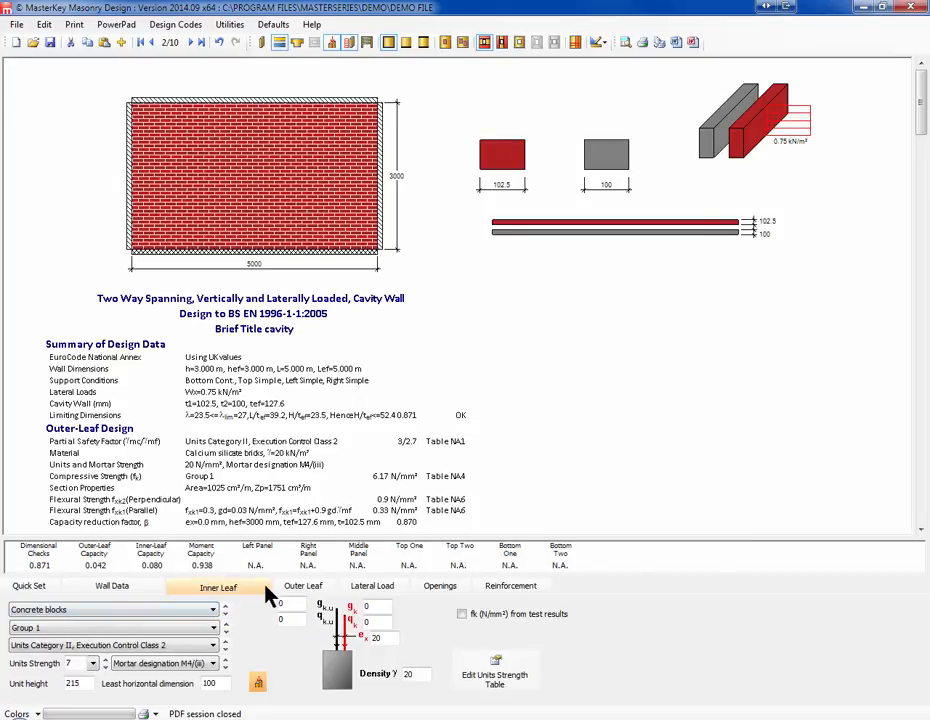
{"action": "left_click", "coordinate": [82, 646]}
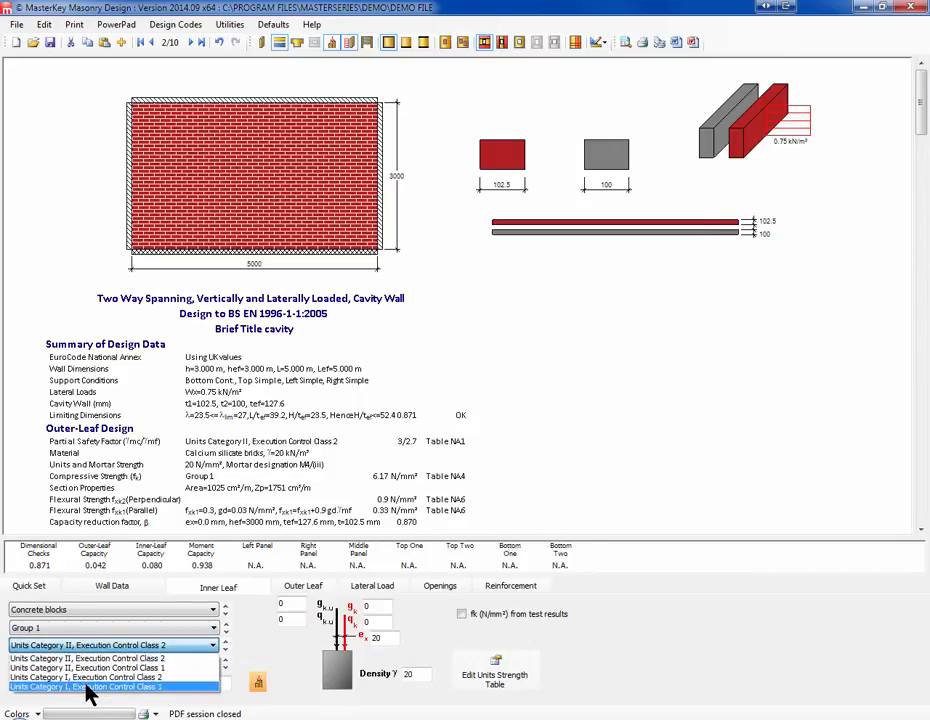
{"action": "left_click", "coordinate": [88, 687]}
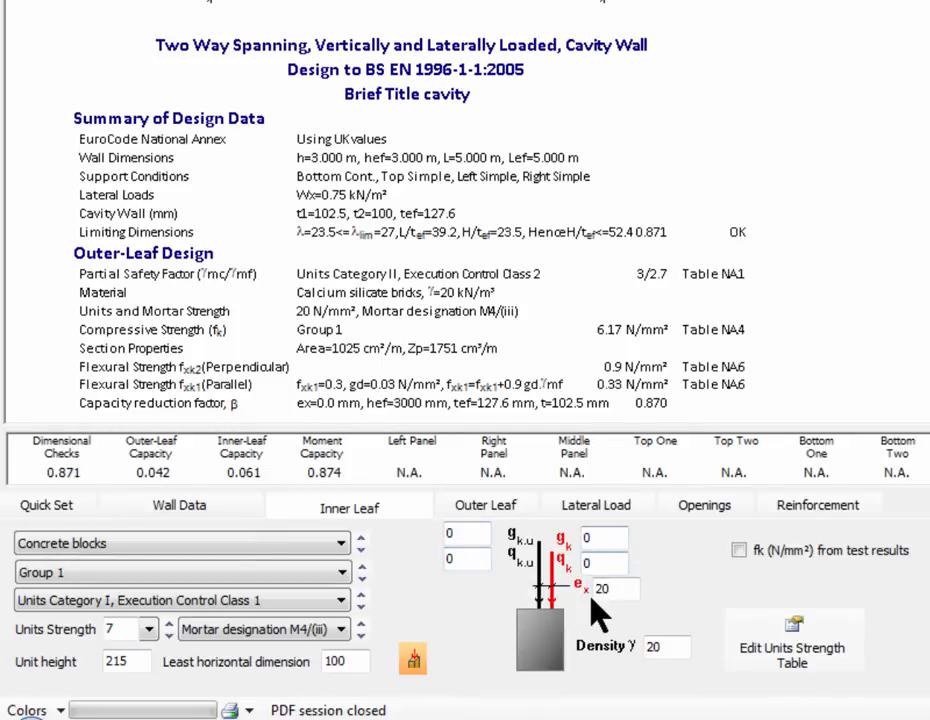
Step: Set the inner leaf's permanent load from above, gk,u, to 10
{"action": "left_click", "coordinate": [660, 646]}
{"action": "left_click", "coordinate": [462, 533]}
{"action": "key", "text": "BackSpace"}
{"action": "type", "text": "1"}
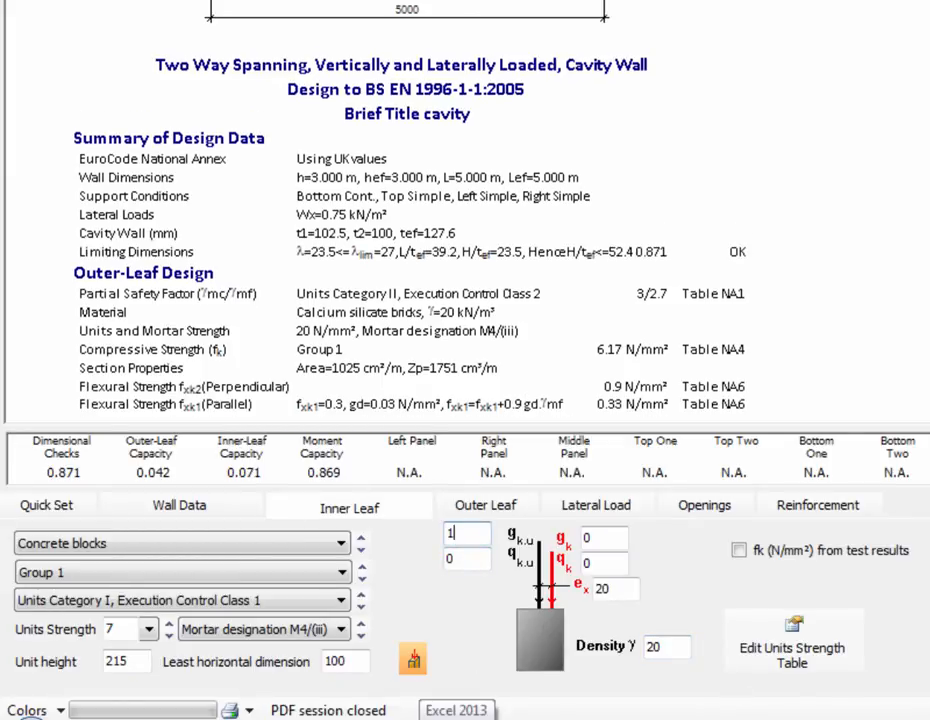
{"action": "type", "text": "0"}
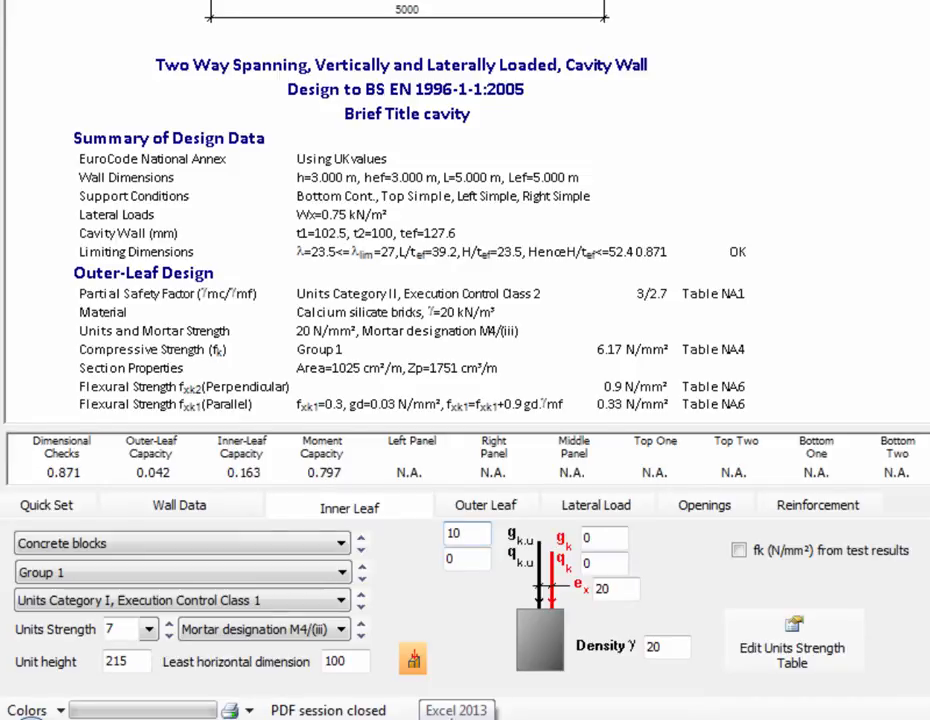
{"action": "left_click", "coordinate": [546, 367]}
{"action": "scroll", "coordinate": [546, 367], "scroll_direction": "down", "scroll_amount": 2}
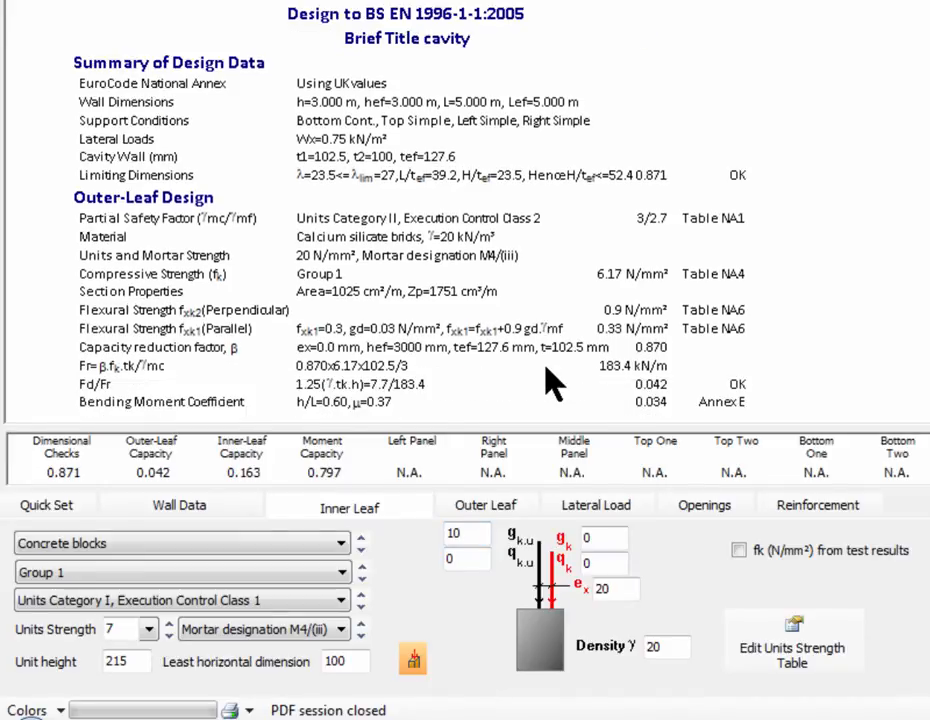
Step: Set the inner leaf's variable load from above, qk,u, to 10 and keep Mortar designation M4/(iii)
{"action": "double_click", "coordinate": [466, 562]}
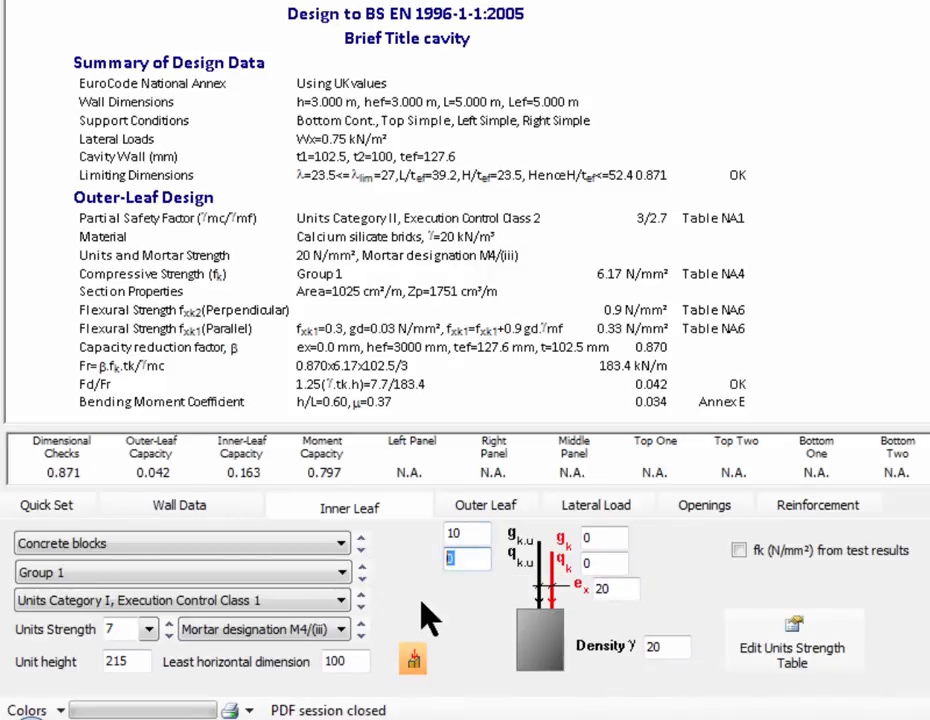
{"action": "type", "text": "10"}
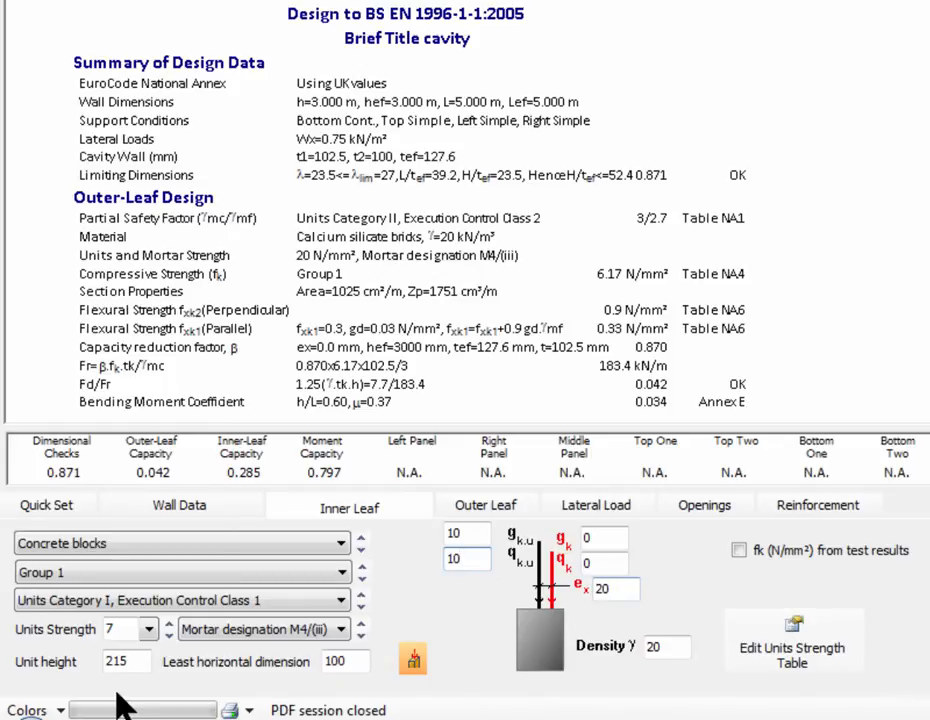
{"action": "left_click", "coordinate": [247, 634]}
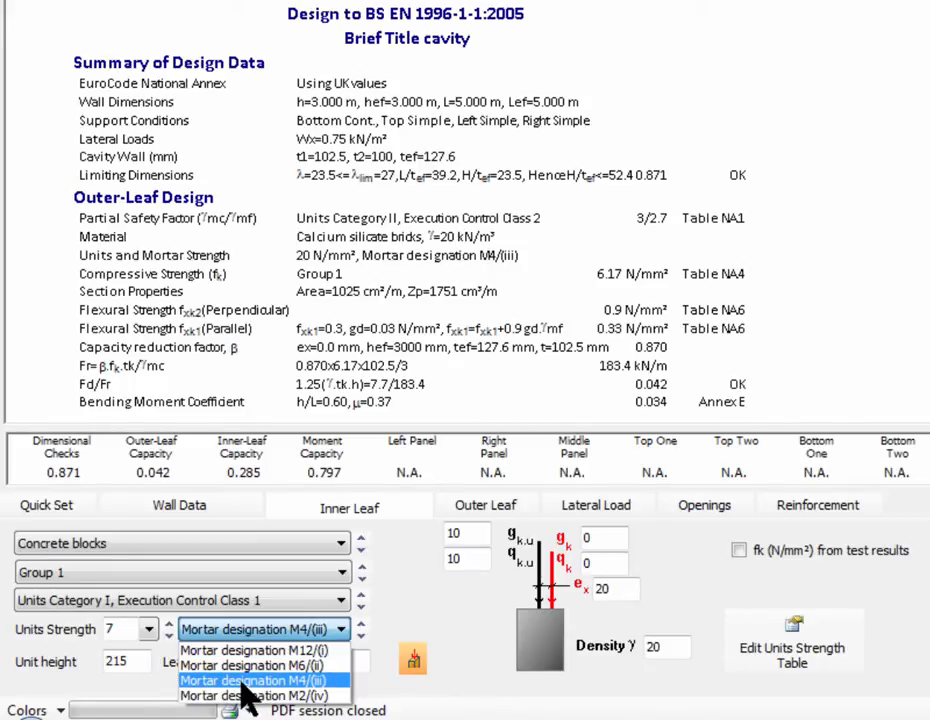
{"action": "left_click", "coordinate": [242, 682]}
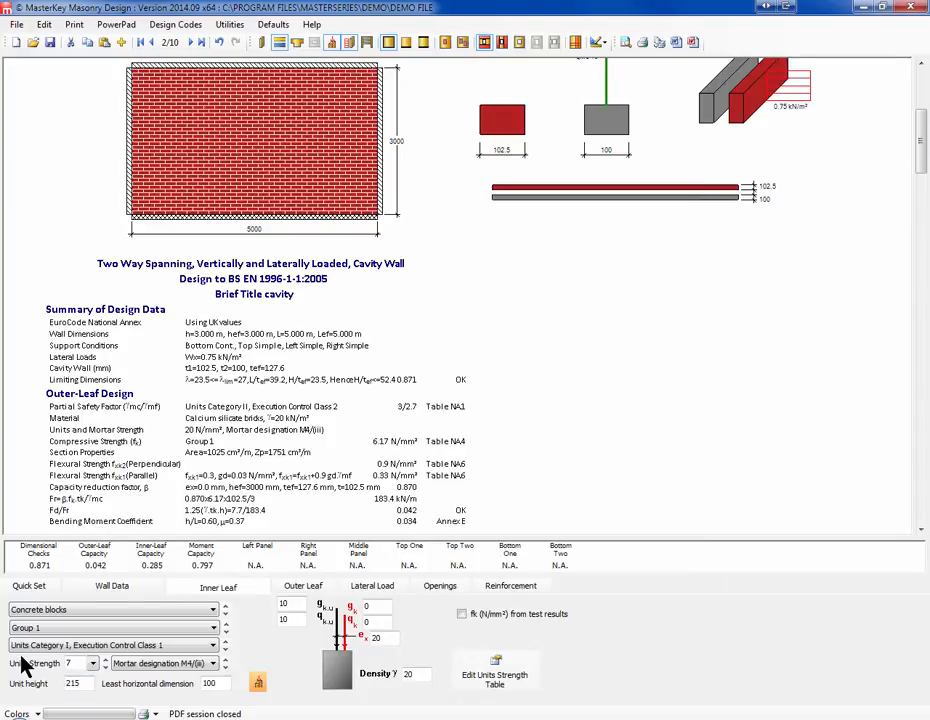
Step: Go back to brief 1 of 10, the single-leaf wall design, and show its wall drawing
{"action": "left_click", "coordinate": [150, 43]}
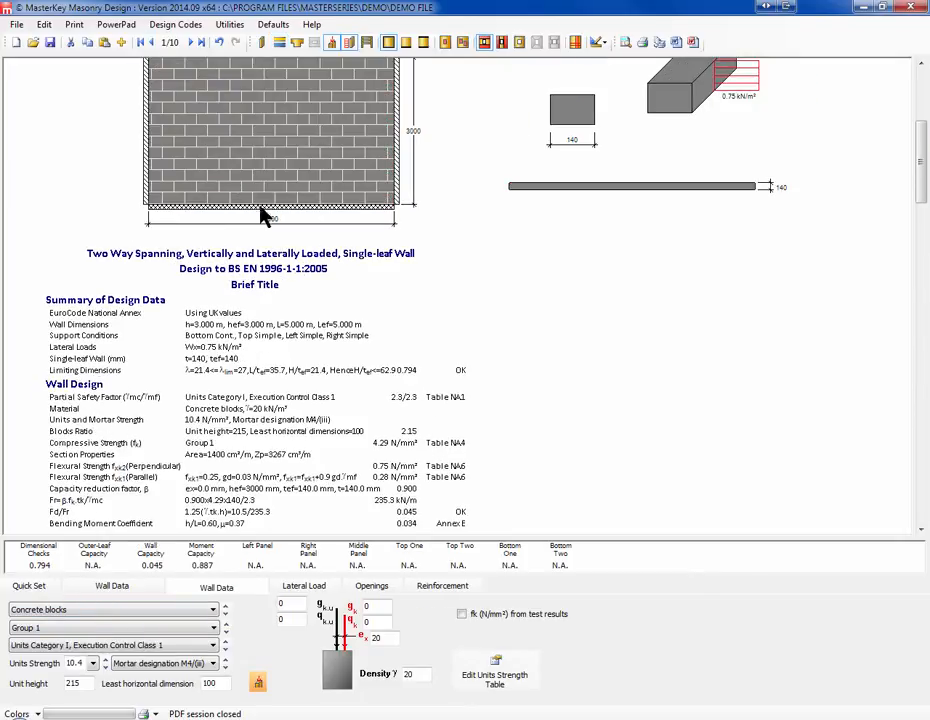
{"action": "left_click_drag", "start_coordinate": [921, 136], "coordinate": [921, 122]}
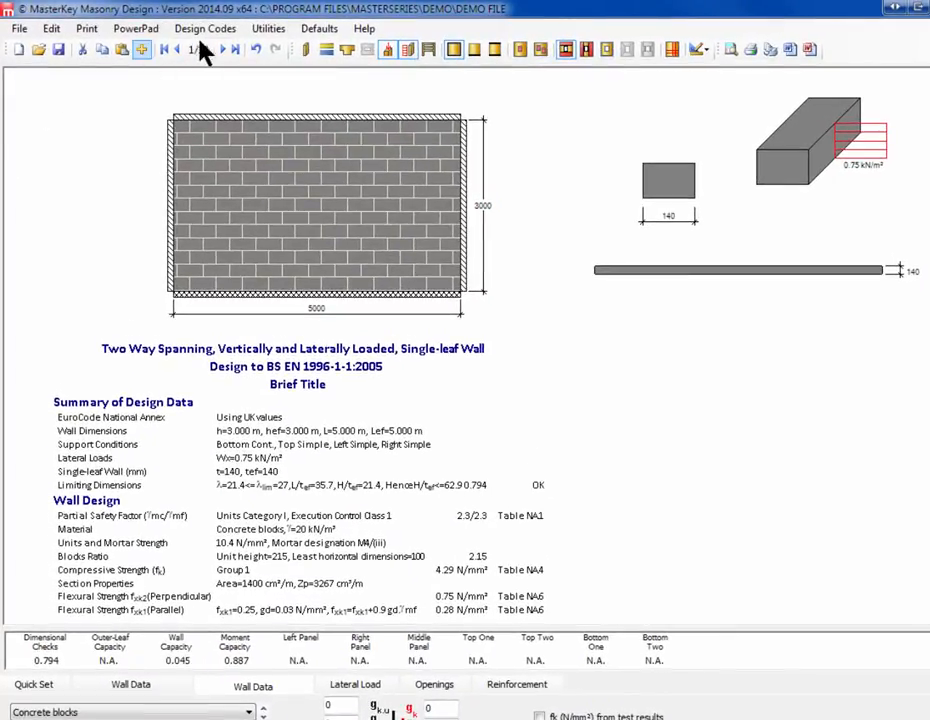
Step: Try the wall as a cavity wall and as a stiffened cavity wall, and return it to an un-stiffened single-leaf wall
{"action": "left_click", "coordinate": [326, 52]}
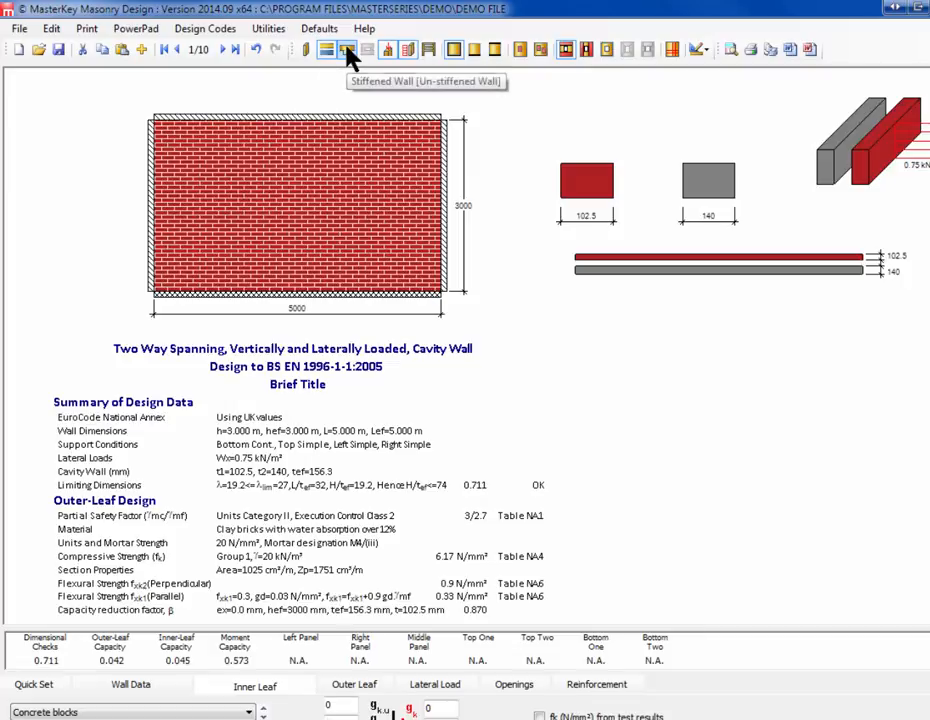
{"action": "left_click", "coordinate": [346, 50]}
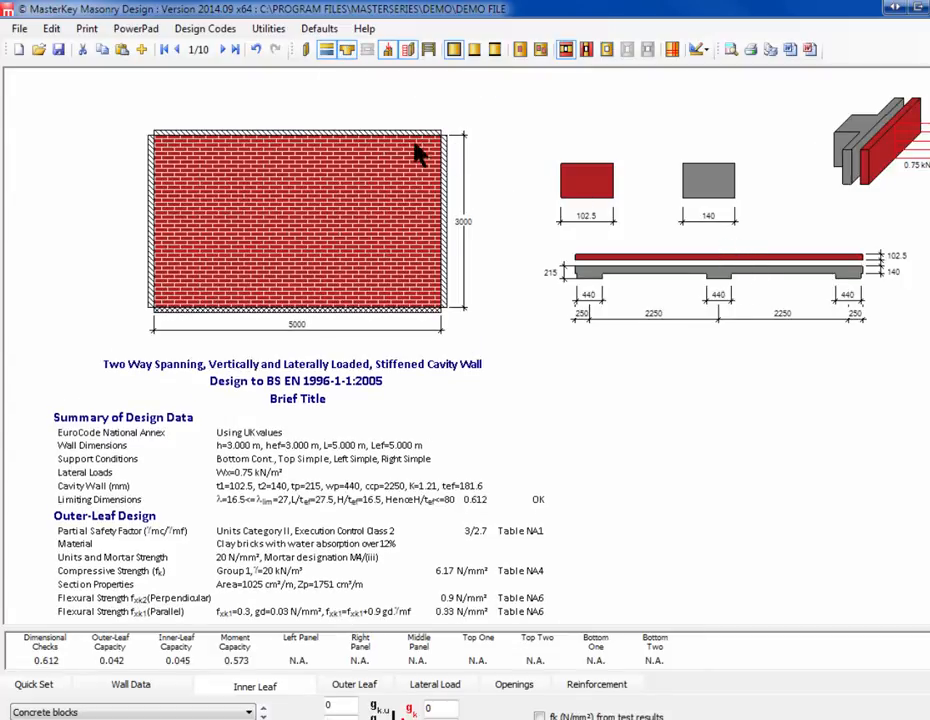
{"action": "left_click", "coordinate": [347, 52]}
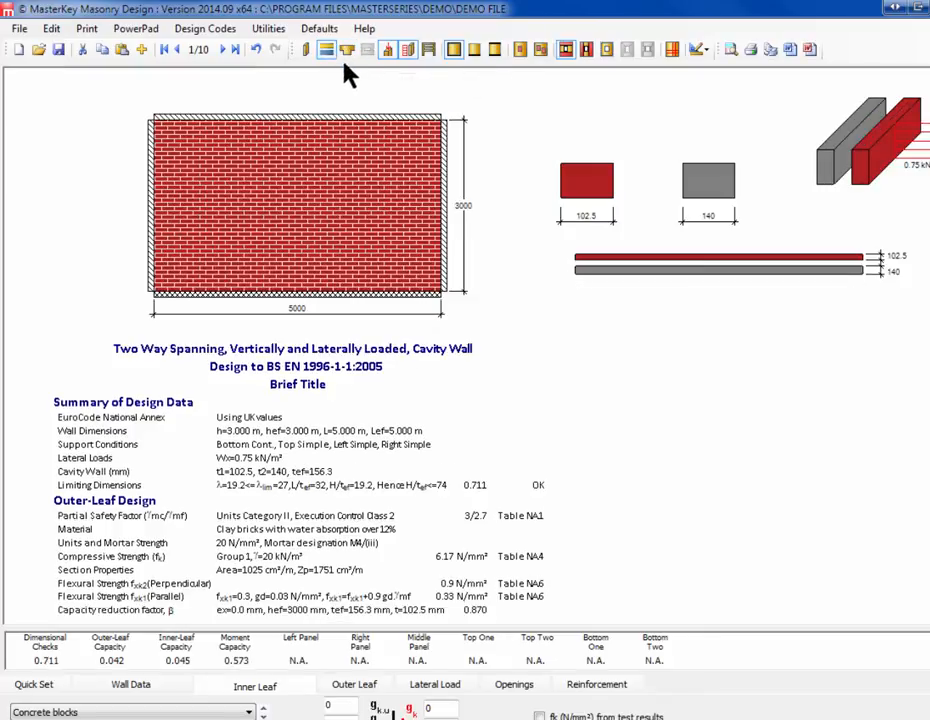
{"action": "left_click", "coordinate": [331, 54]}
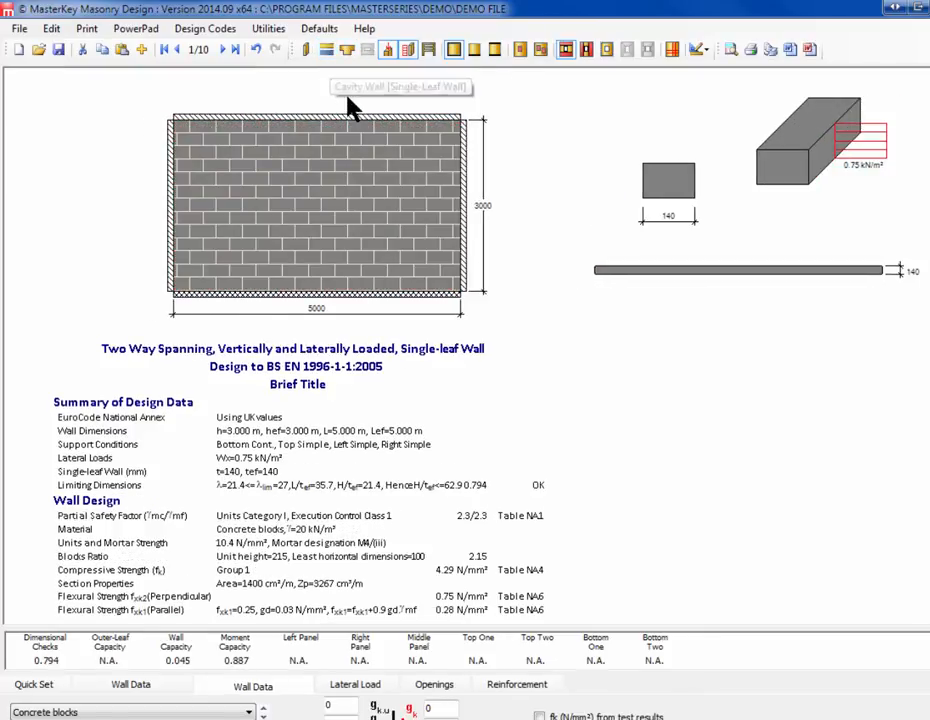
Step: Try the single-leaf wall as free standing and as vertically spanning, and set it back to two way spanning
{"action": "left_click", "coordinate": [408, 50]}
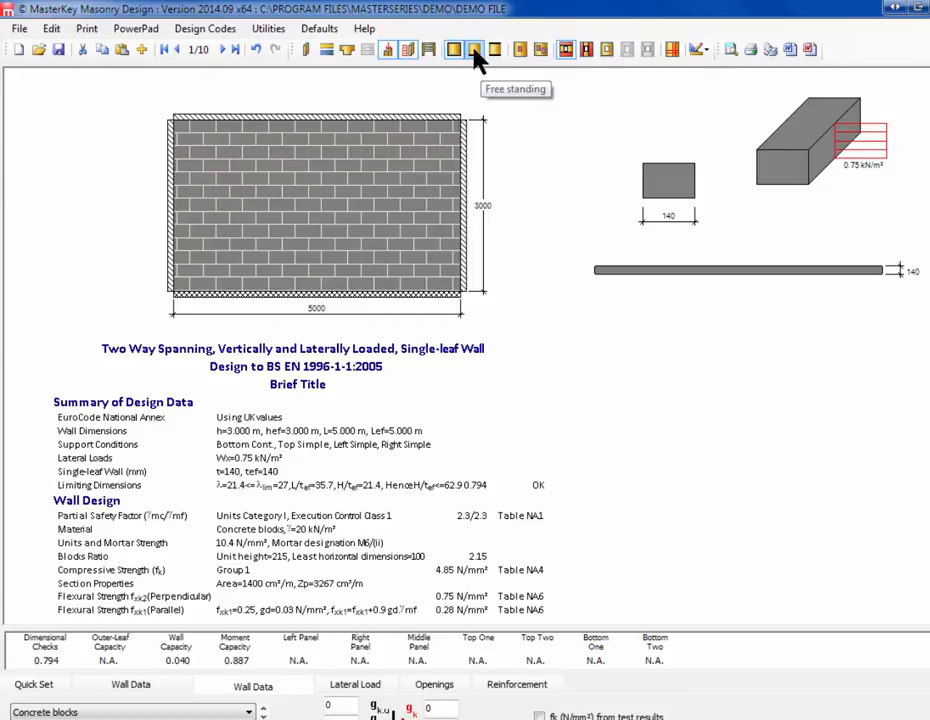
{"action": "left_click", "coordinate": [475, 51]}
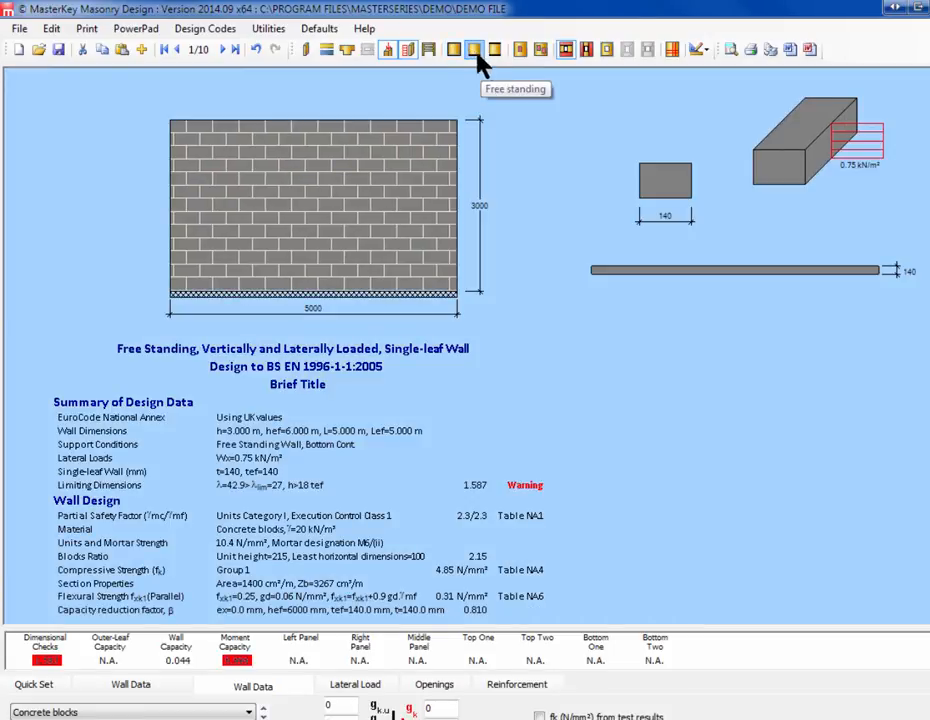
{"action": "left_click", "coordinate": [494, 51]}
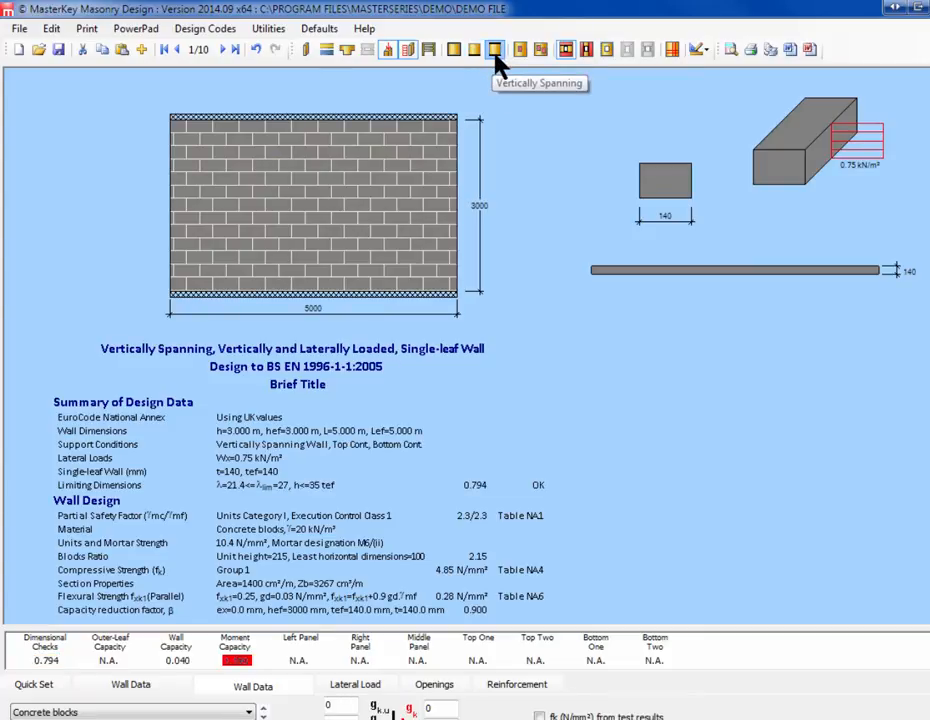
{"action": "left_click", "coordinate": [455, 52]}
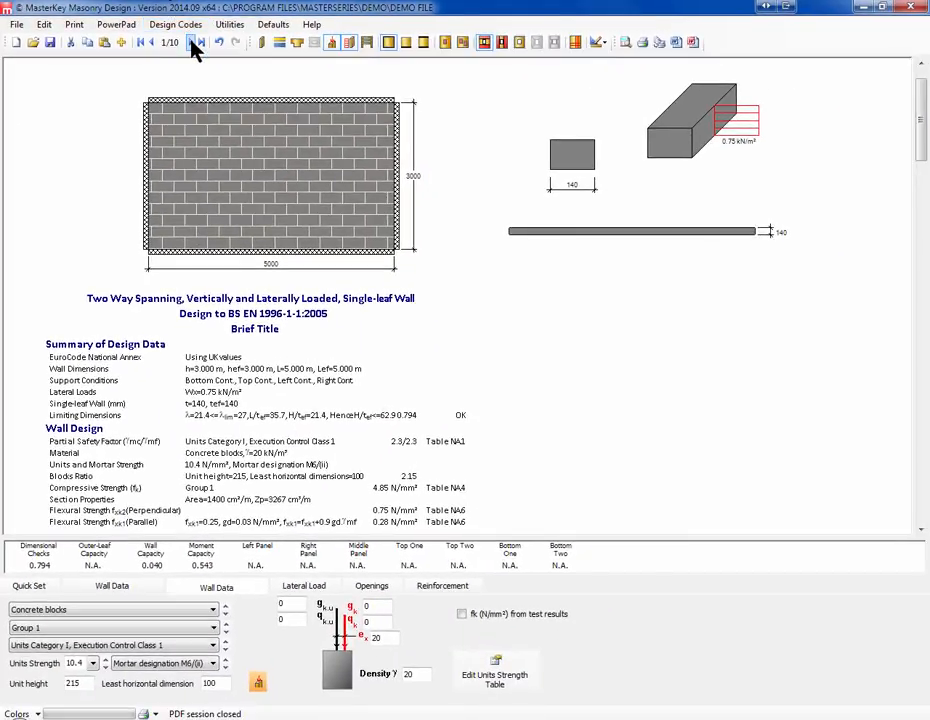
Step: Go to brief 3 of 10, the cavity wall with an eccentric load on its inner leaf, after glancing at brief 4
{"action": "left_click", "coordinate": [191, 43]}
{"action": "left_click", "coordinate": [193, 43]}
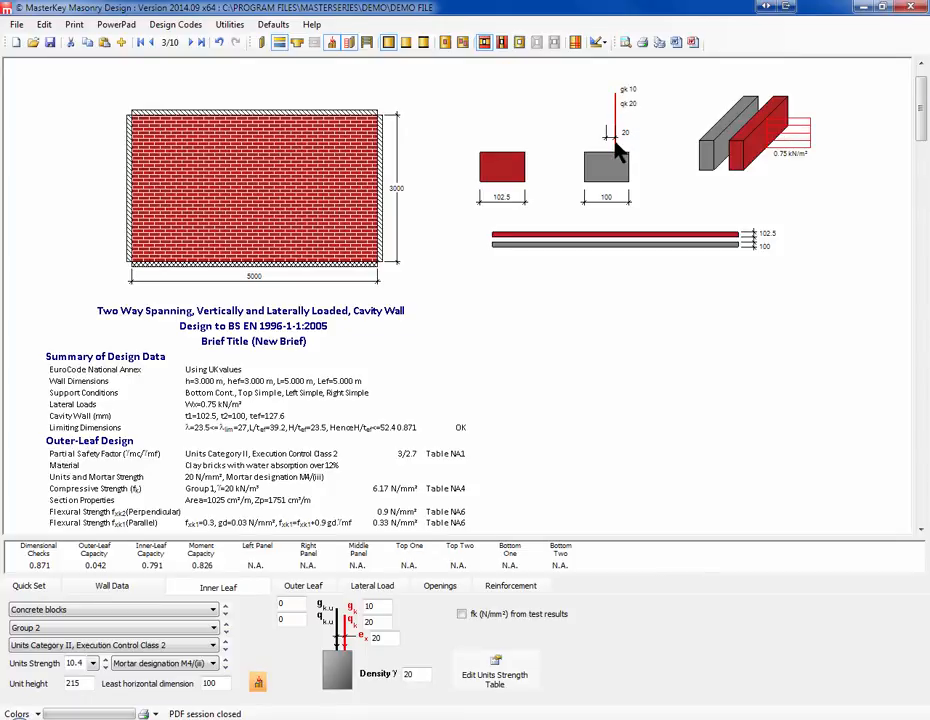
{"action": "left_click", "coordinate": [191, 43]}
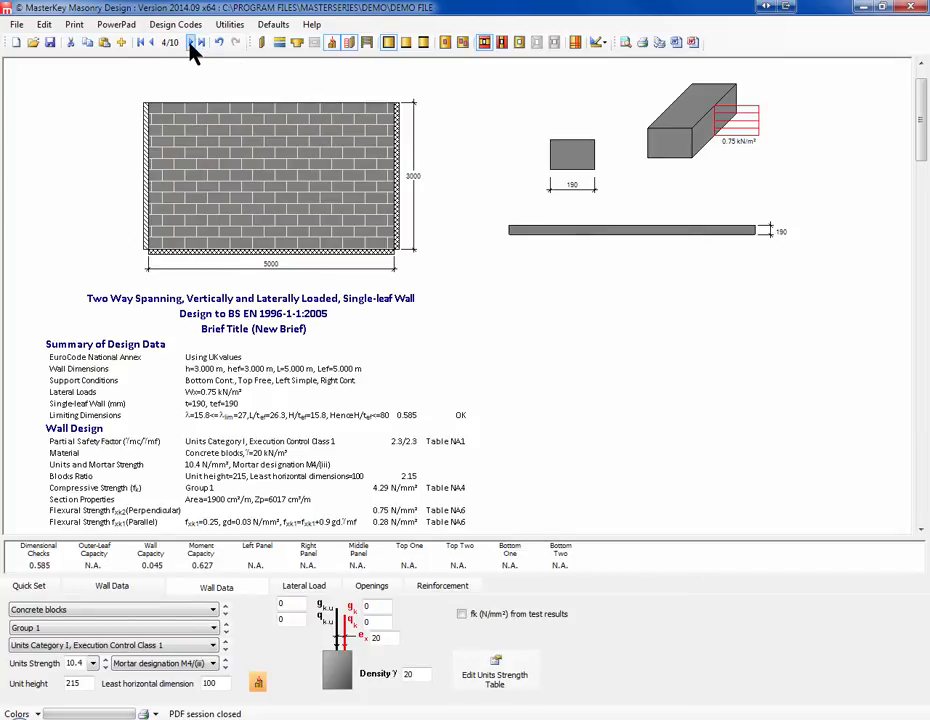
{"action": "left_click", "coordinate": [152, 43]}
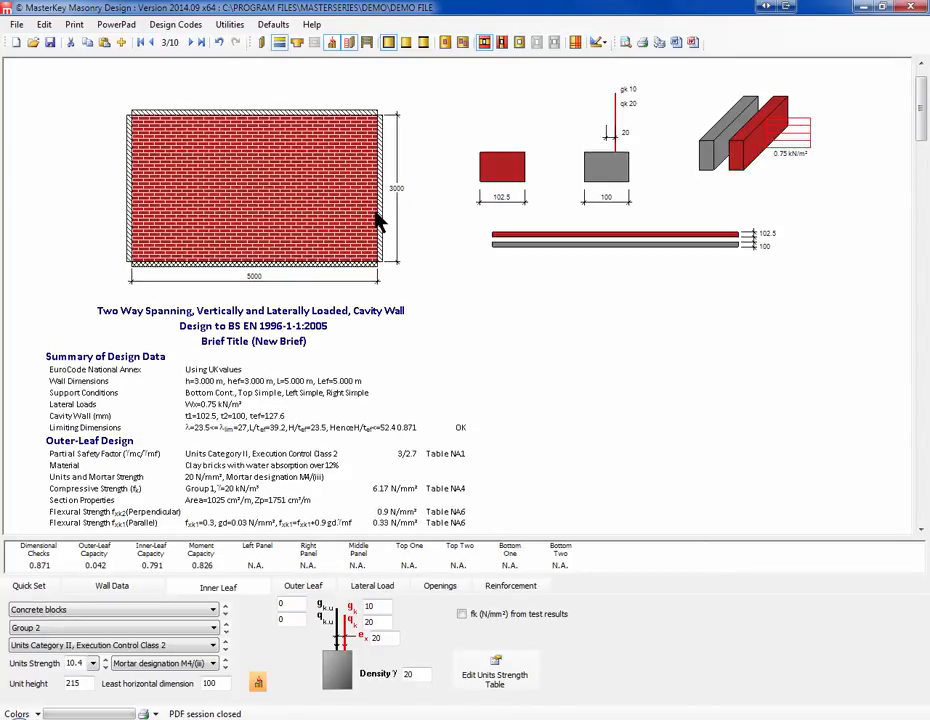
Step: Turn on Outer Leaf Fixity for the cavity wall and make the inner leaf's right and left edges continuous
{"action": "left_click", "coordinate": [112, 586]}
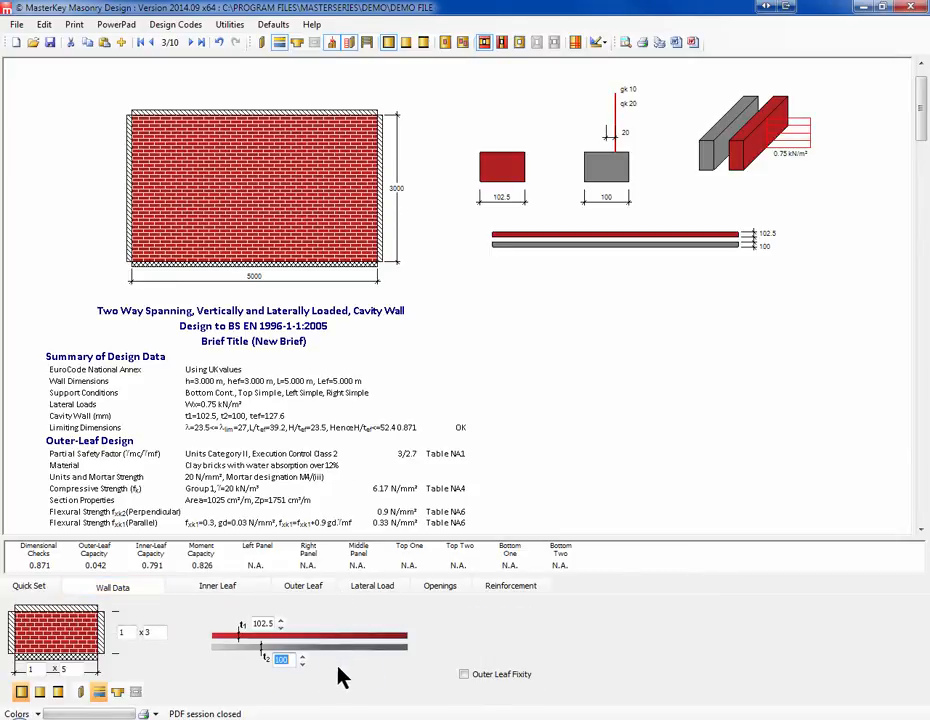
{"action": "left_click", "coordinate": [463, 675]}
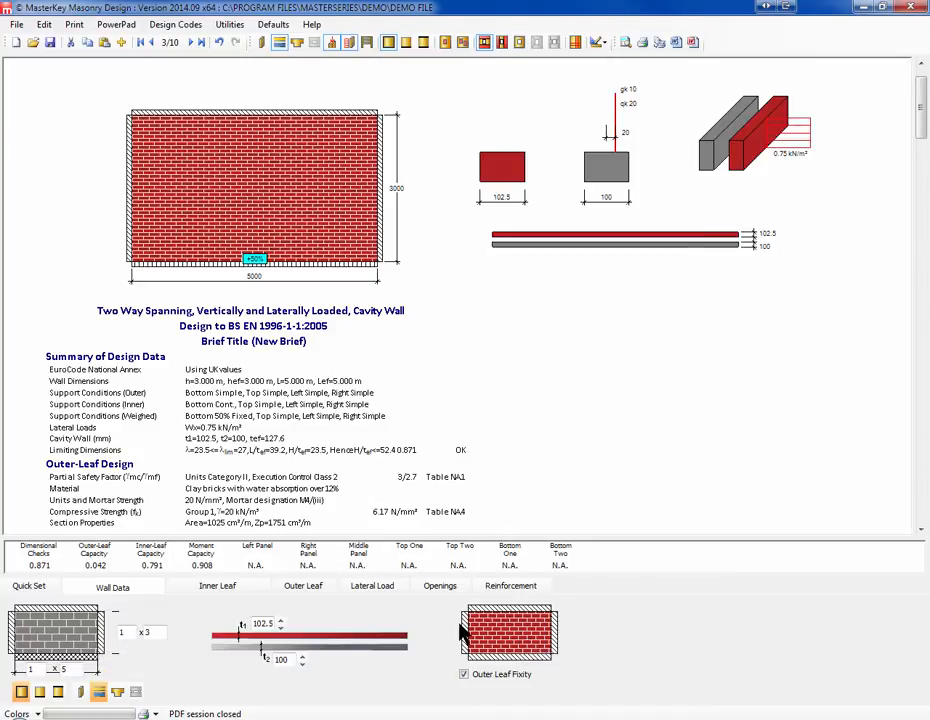
{"action": "left_click", "coordinate": [99, 645]}
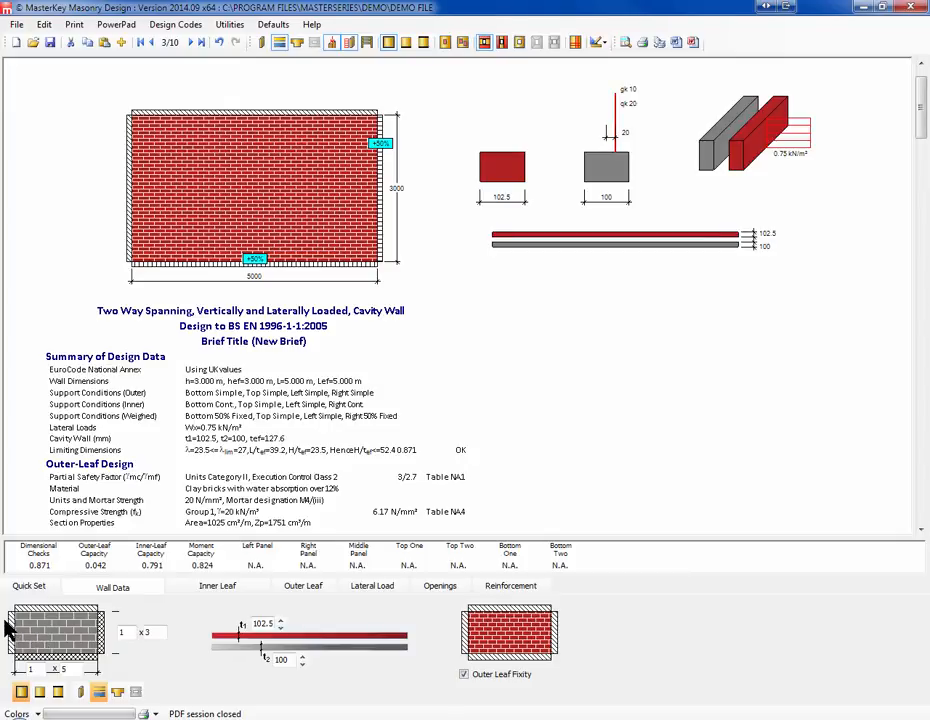
{"action": "left_click", "coordinate": [11, 632]}
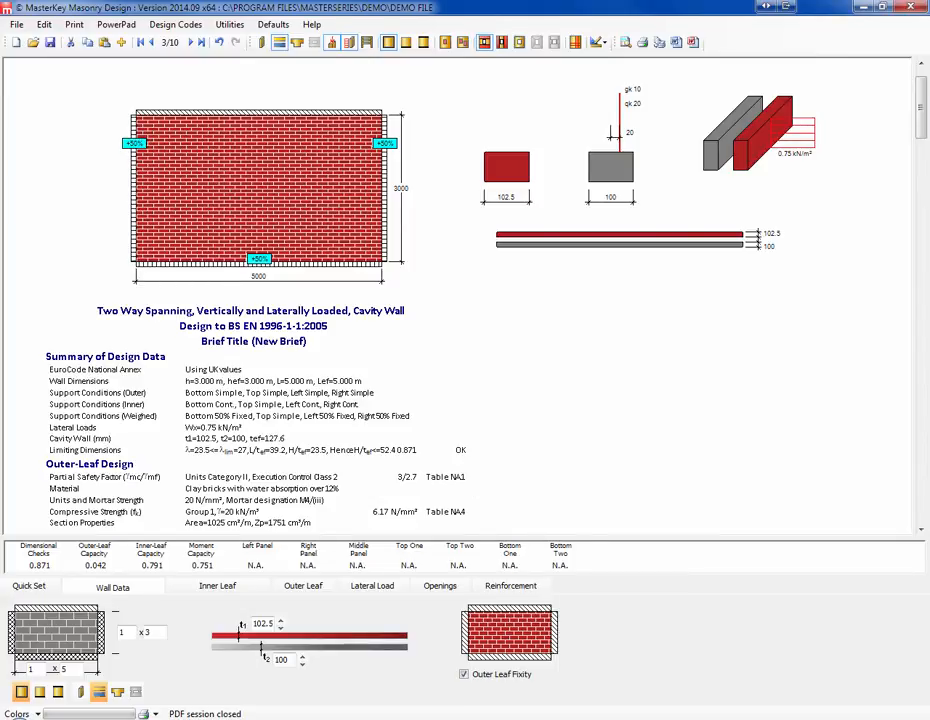
Step: Try 30% fixed and free supports on the inner leaf's side edges, return both edges to simple and turn off Outer Leaf Fixity
{"action": "left_click", "coordinate": [101, 634]}
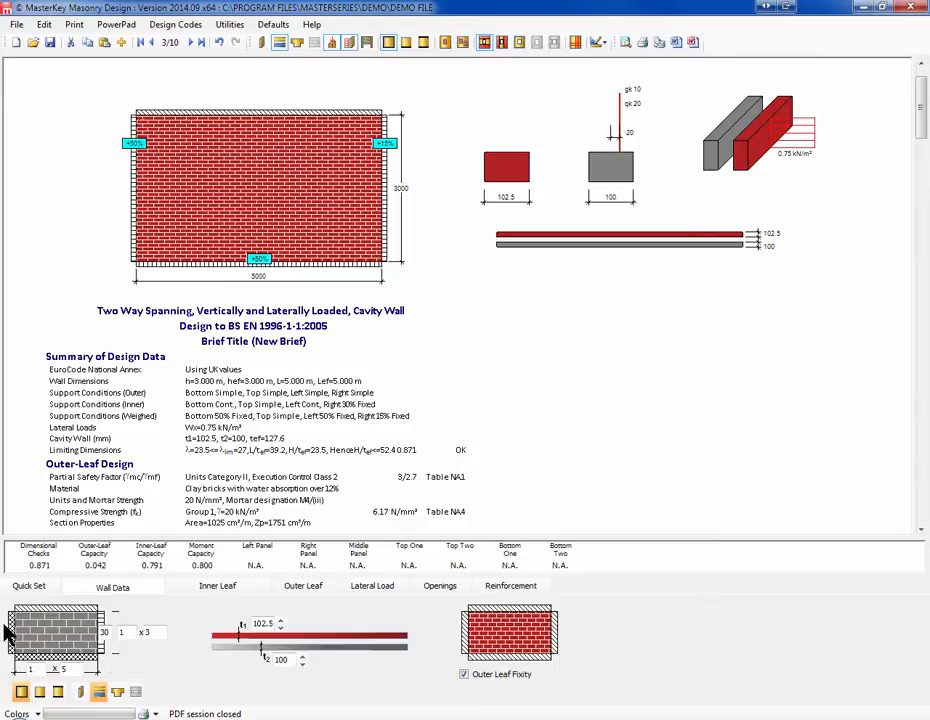
{"action": "left_click", "coordinate": [100, 654]}
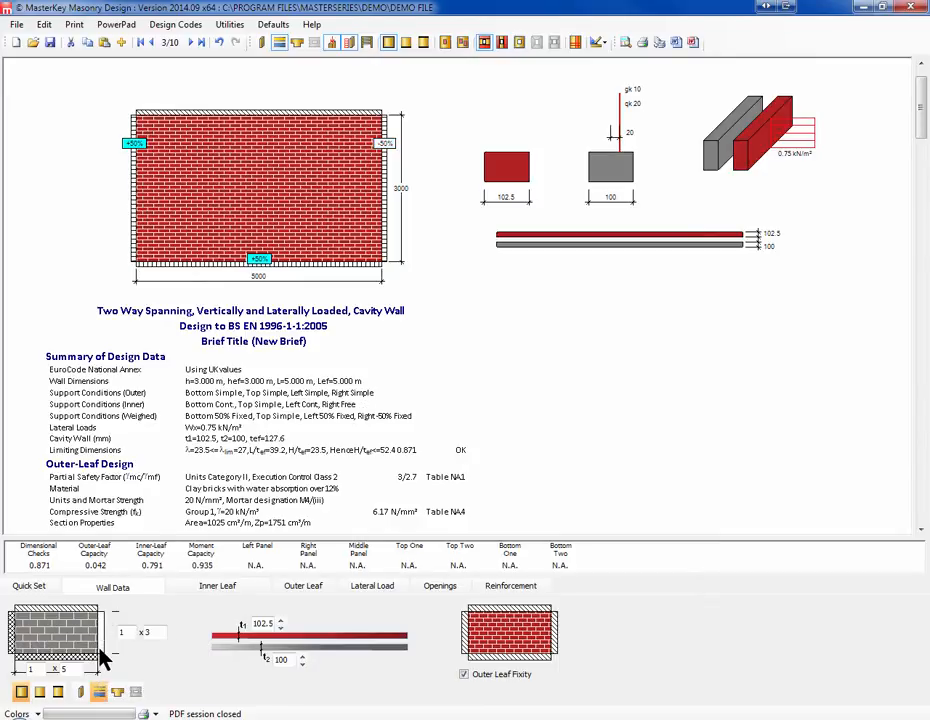
{"action": "left_click", "coordinate": [14, 636]}
{"action": "left_click", "coordinate": [14, 640]}
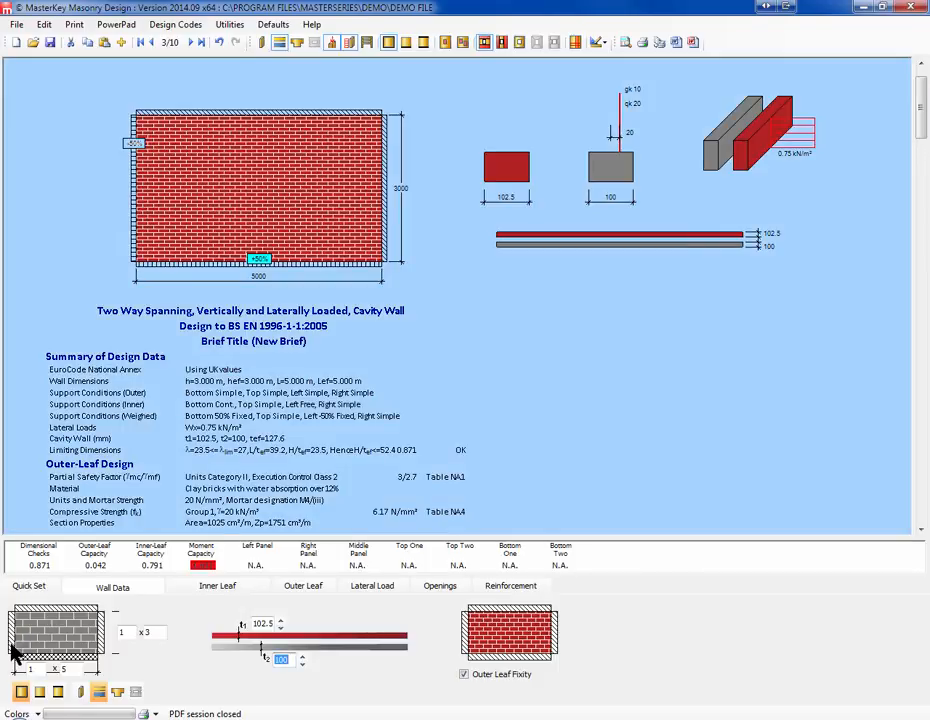
{"action": "left_click", "coordinate": [463, 675]}
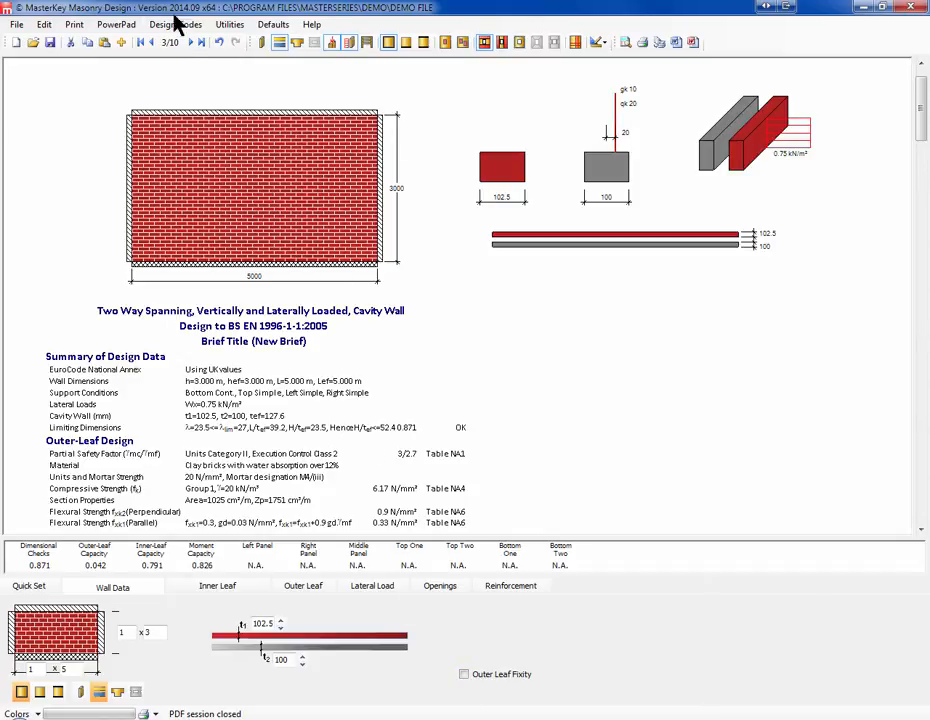
Step: Go to brief 5 of 10, the free-standing single-leaf wall, try thicknesses of 75 and 325 mm, and restore 440 mm
{"action": "left_click", "coordinate": [190, 43]}
{"action": "left_click", "coordinate": [190, 43]}
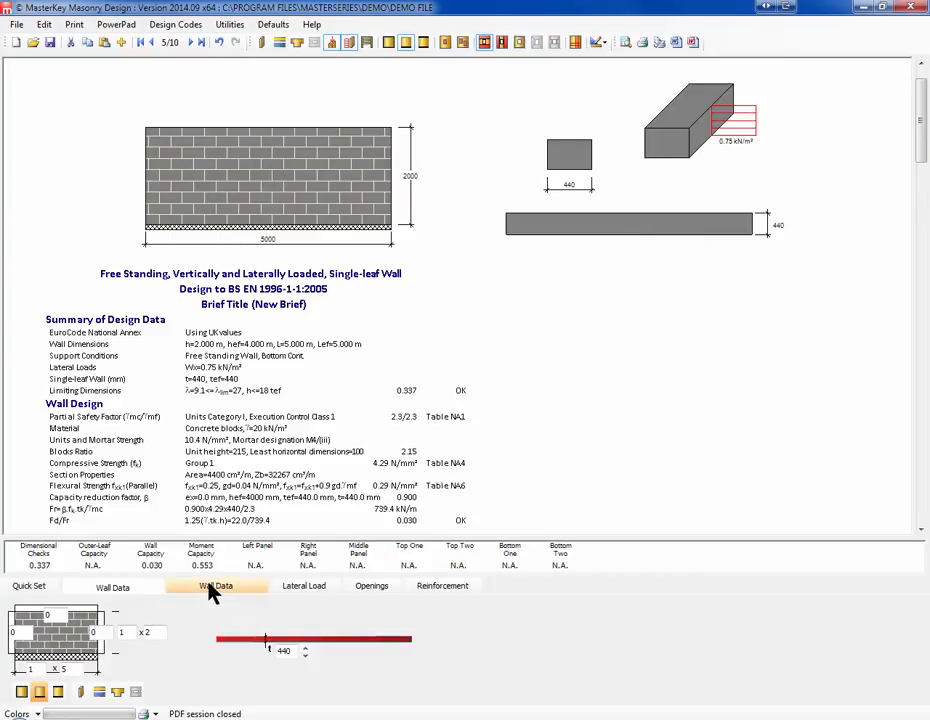
{"action": "left_click", "coordinate": [303, 646]}
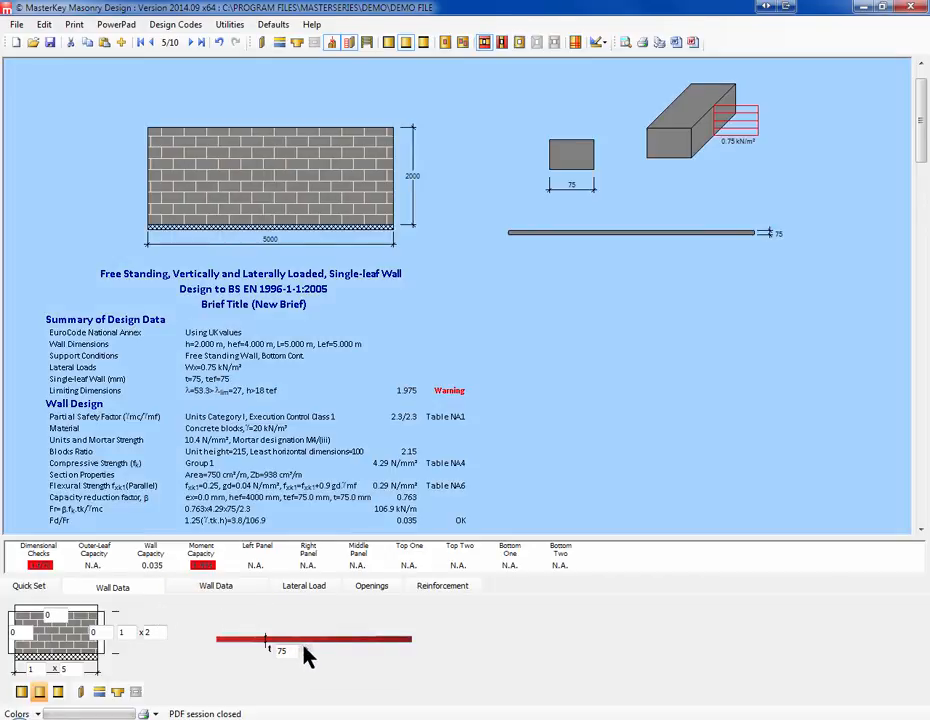
{"action": "left_click", "coordinate": [305, 655]}
{"action": "left_click", "coordinate": [305, 656]}
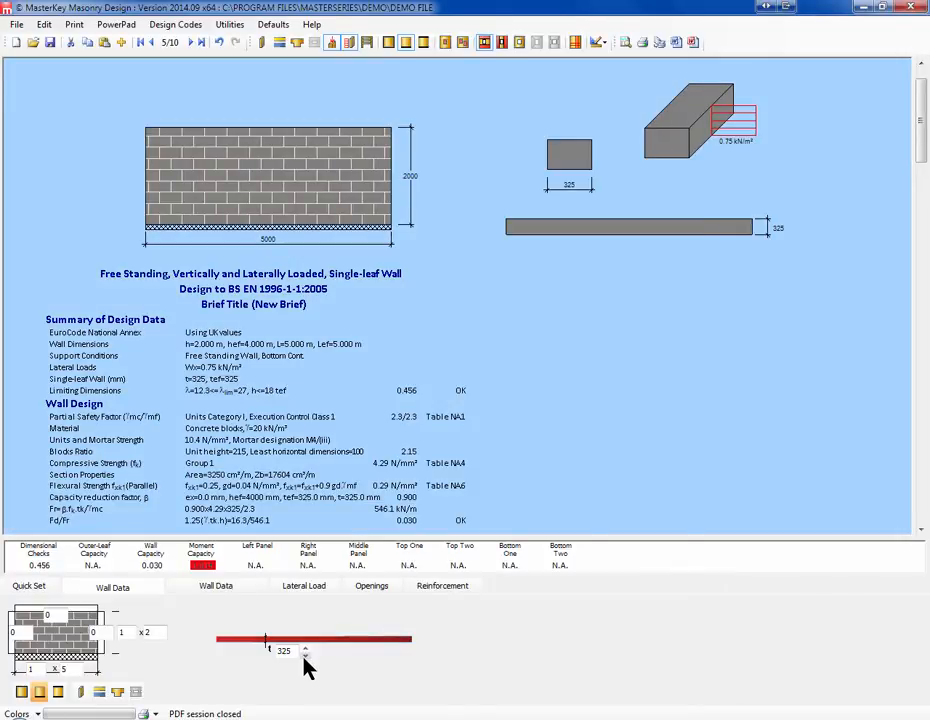
{"action": "left_click", "coordinate": [305, 647]}
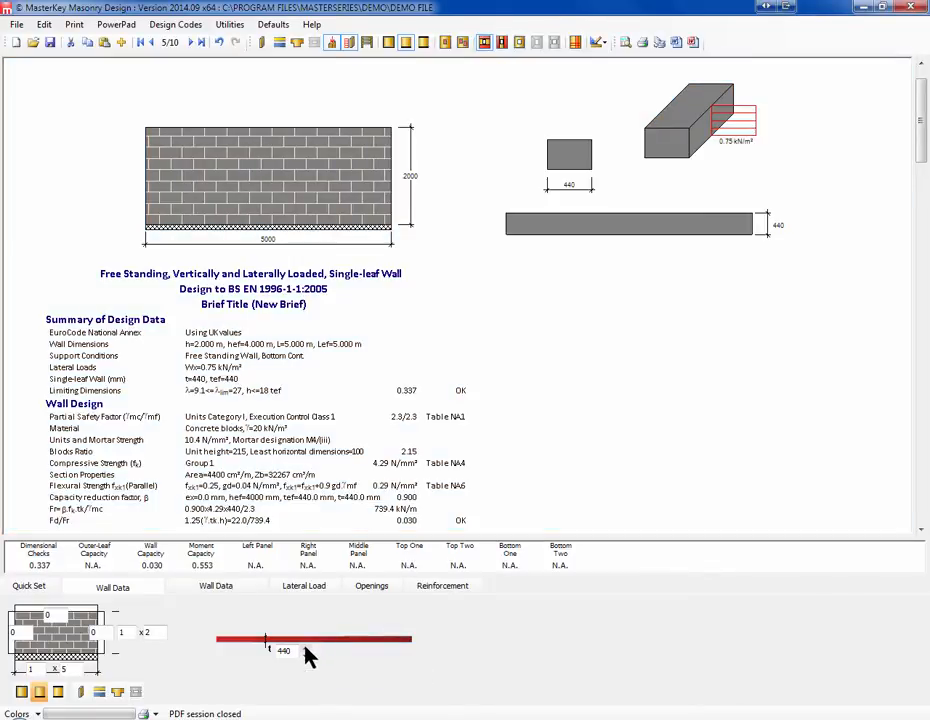
Step: Check the free-standing wall's material data and go to brief 6 of 10, the stiffened single-leaf wall
{"action": "left_click", "coordinate": [210, 588]}
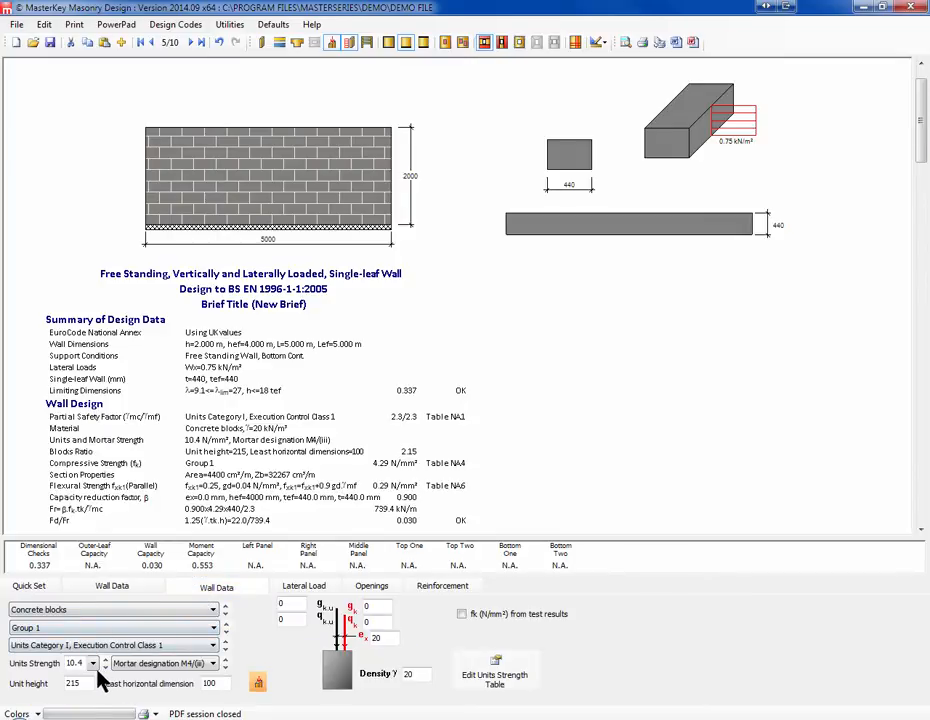
{"action": "left_click", "coordinate": [120, 595]}
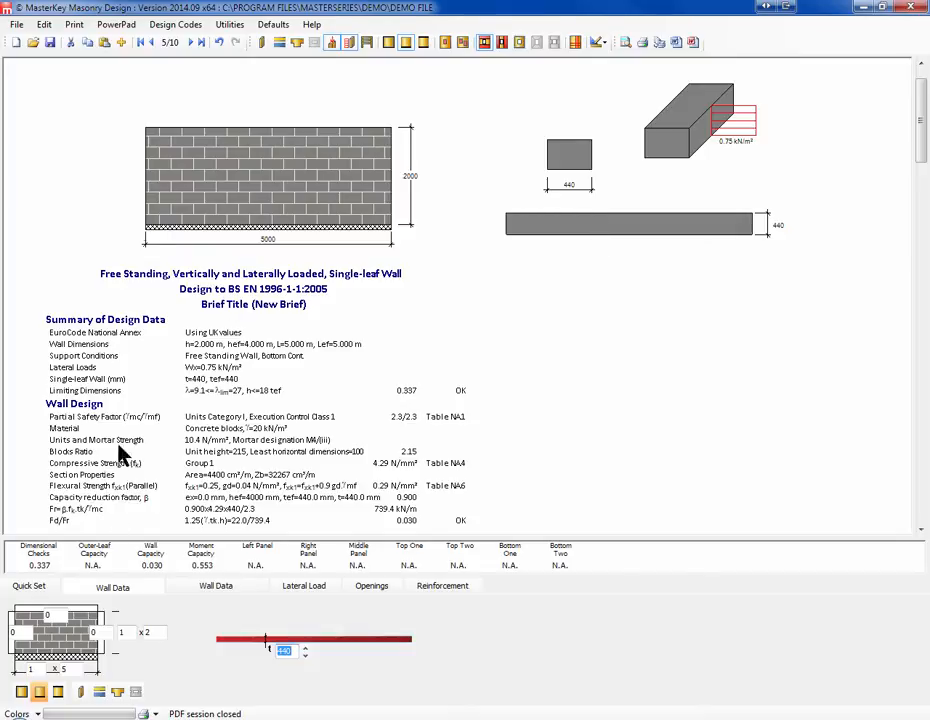
{"action": "left_click", "coordinate": [190, 44]}
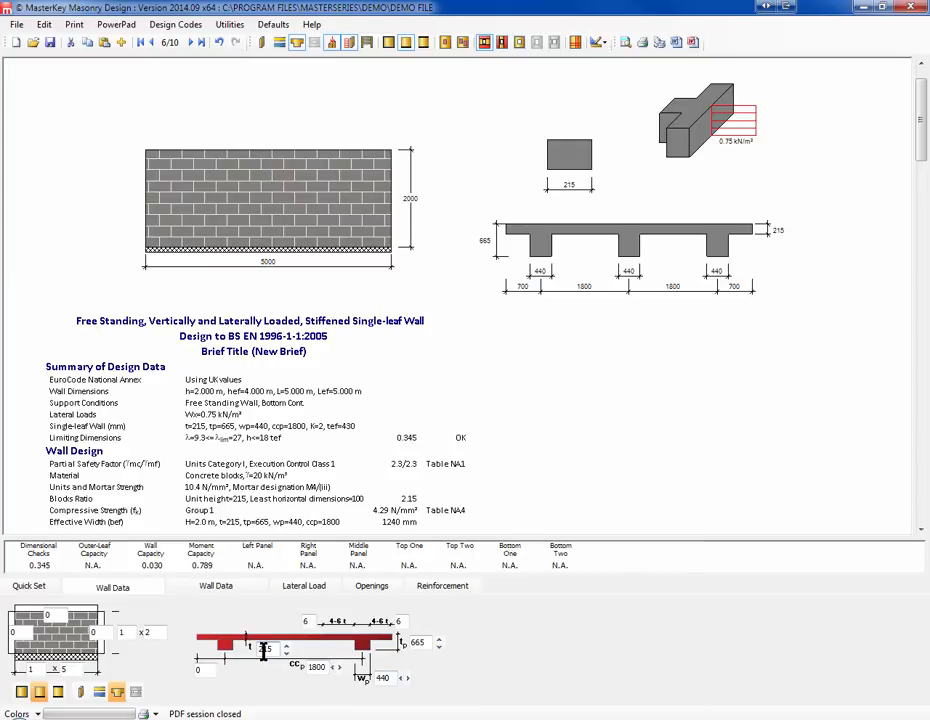
Step: Increase the stiffened wall's pier spacing through 2250 to 2475 mm and reduce the pier depth to 440 mm
{"action": "left_click", "coordinate": [339, 668]}
{"action": "left_click", "coordinate": [339, 668]}
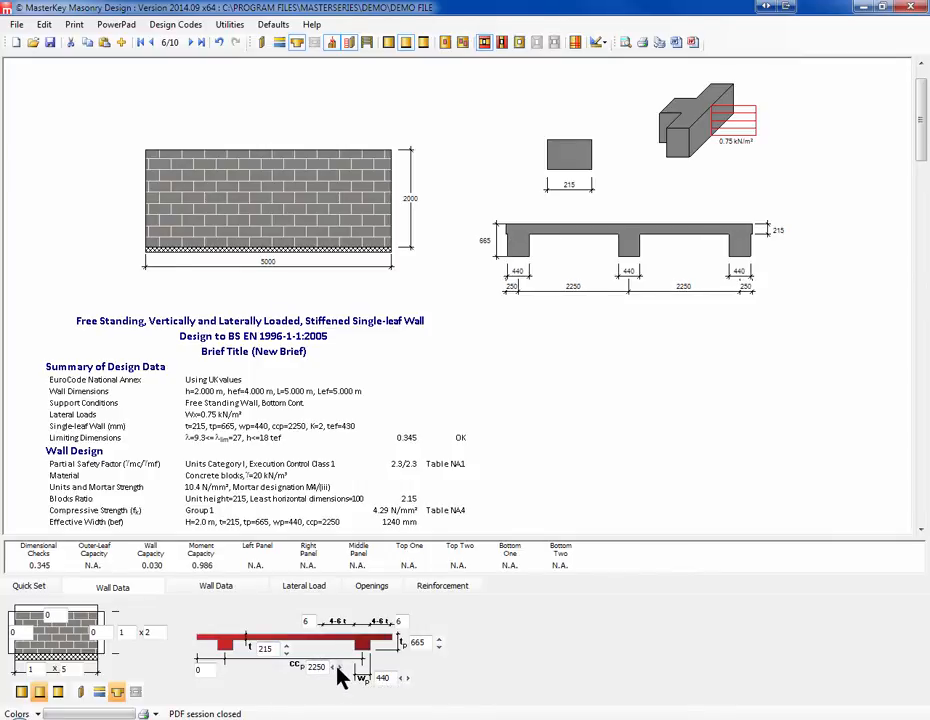
{"action": "left_click", "coordinate": [339, 668]}
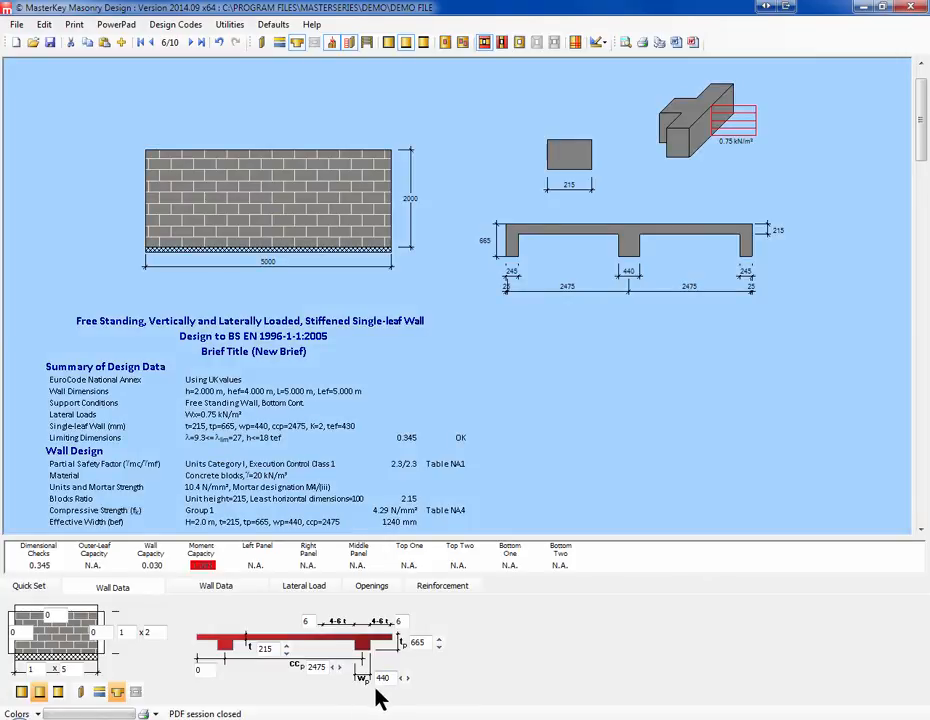
{"action": "left_click", "coordinate": [438, 648]}
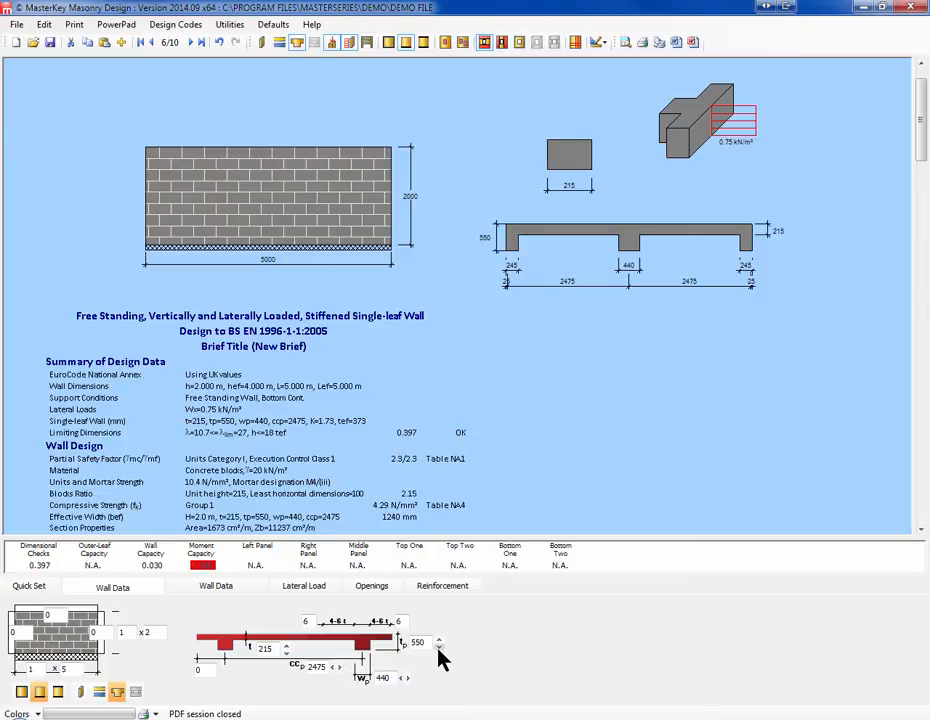
{"action": "left_click", "coordinate": [438, 647]}
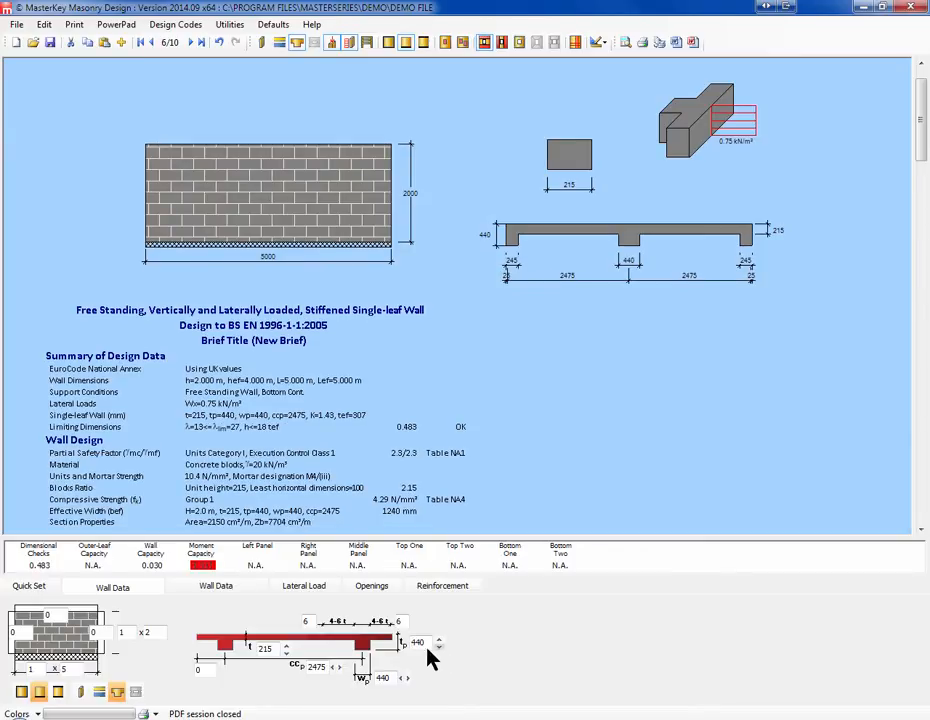
Step: Try closer pier spacings of 2025, 1575 and 1350 mm, and settle on 1800 mm
{"action": "left_click", "coordinate": [332, 668]}
{"action": "left_click", "coordinate": [333, 668]}
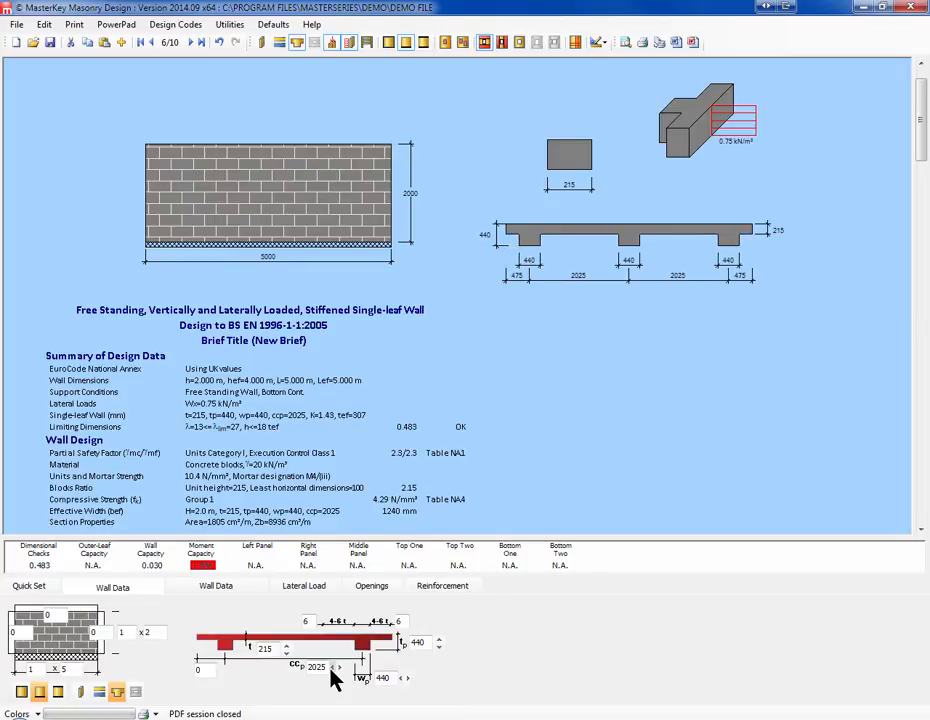
{"action": "left_click", "coordinate": [333, 668]}
{"action": "left_click", "coordinate": [333, 668]}
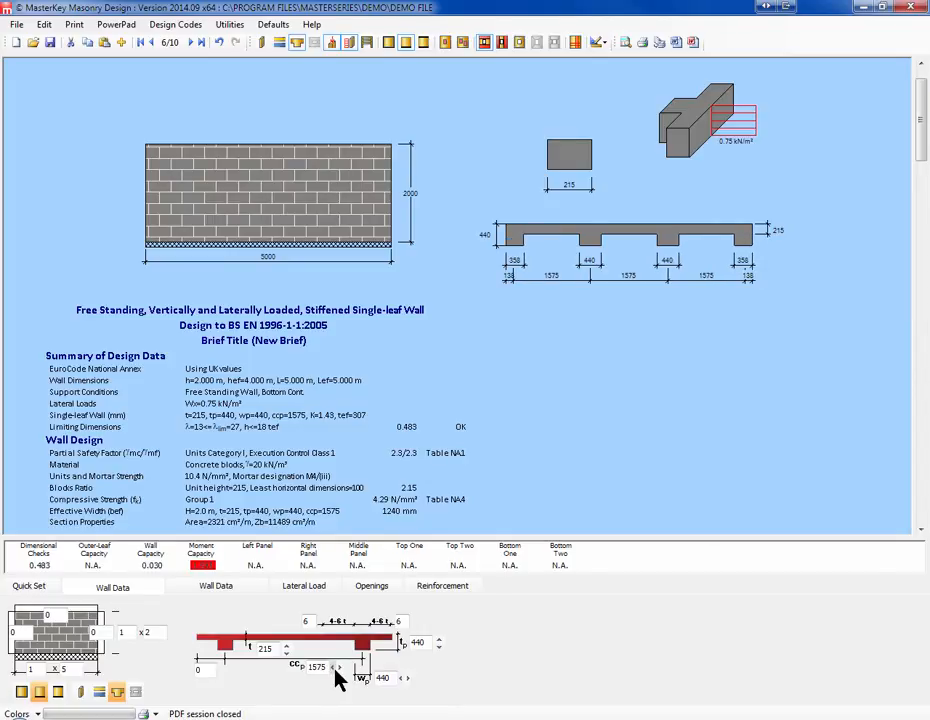
{"action": "left_click", "coordinate": [333, 668]}
{"action": "left_click", "coordinate": [341, 668]}
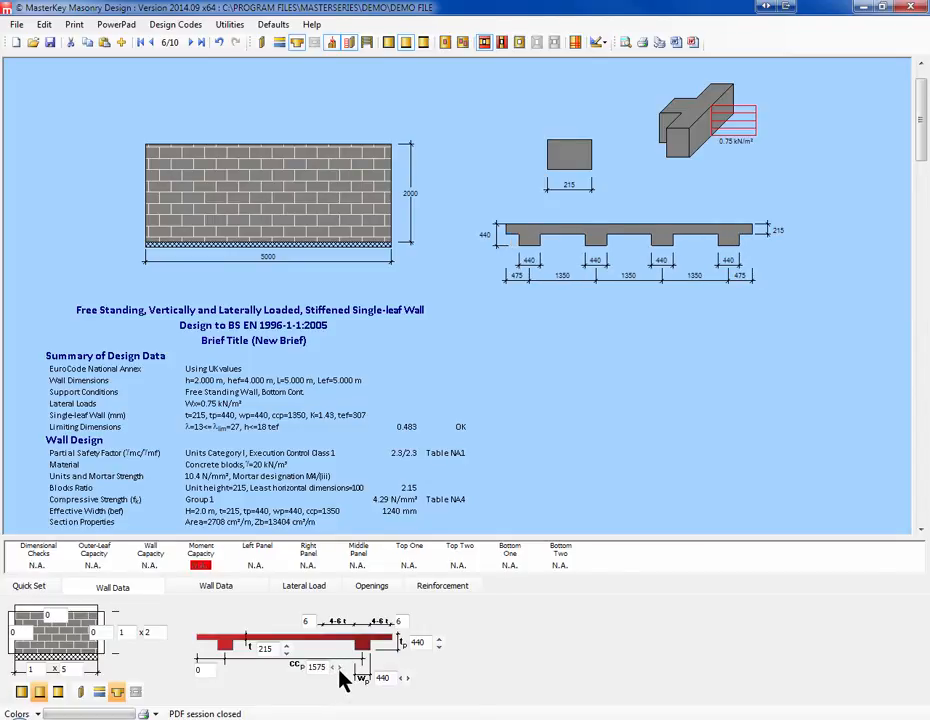
{"action": "left_click", "coordinate": [341, 668]}
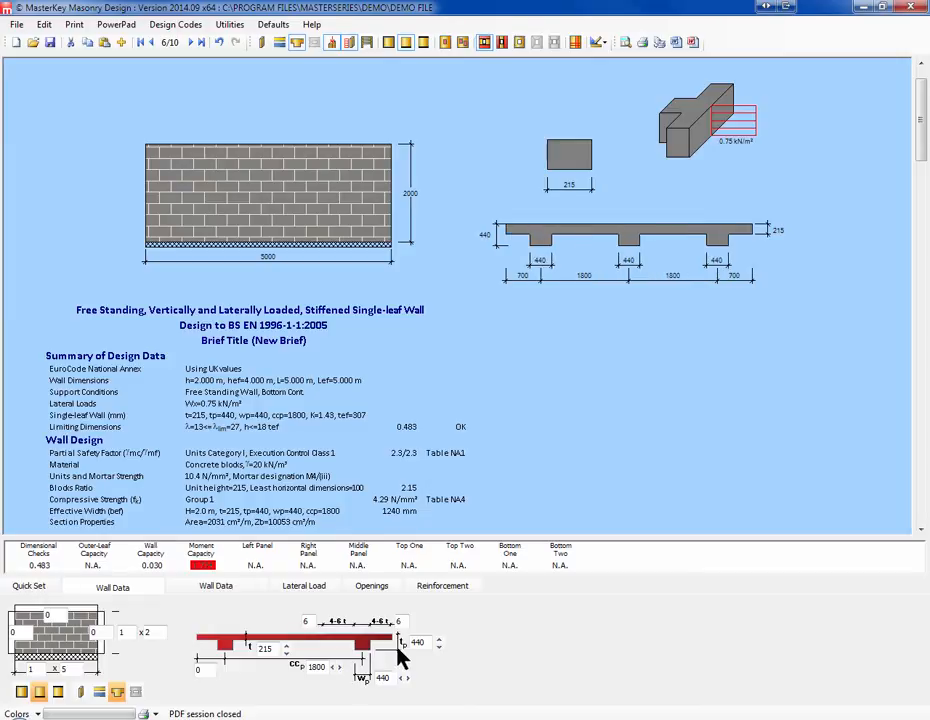
Step: Try a pier depth of 325 mm, raise it to 550 mm and reduce the pier spacing to 1350 mm
{"action": "left_click", "coordinate": [438, 643]}
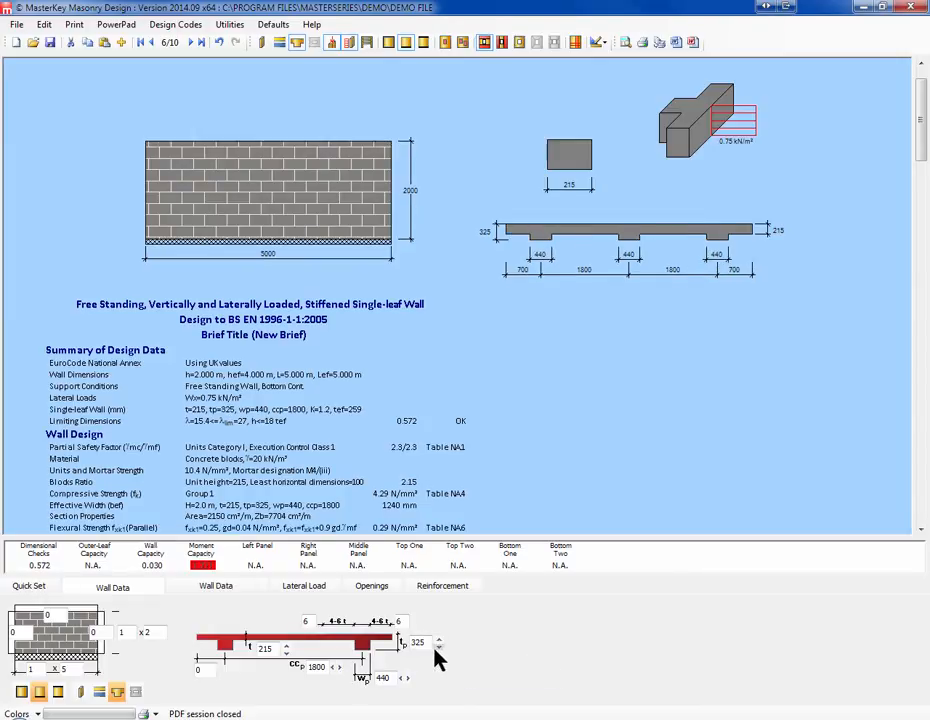
{"action": "left_click", "coordinate": [438, 638]}
{"action": "left_click", "coordinate": [438, 638]}
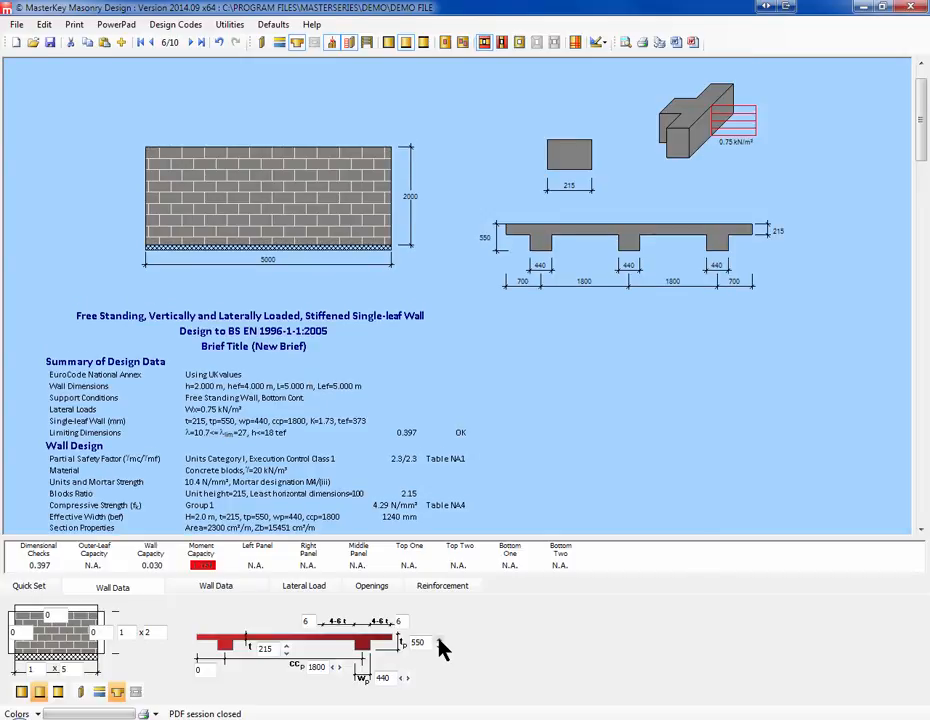
{"action": "left_click", "coordinate": [334, 668]}
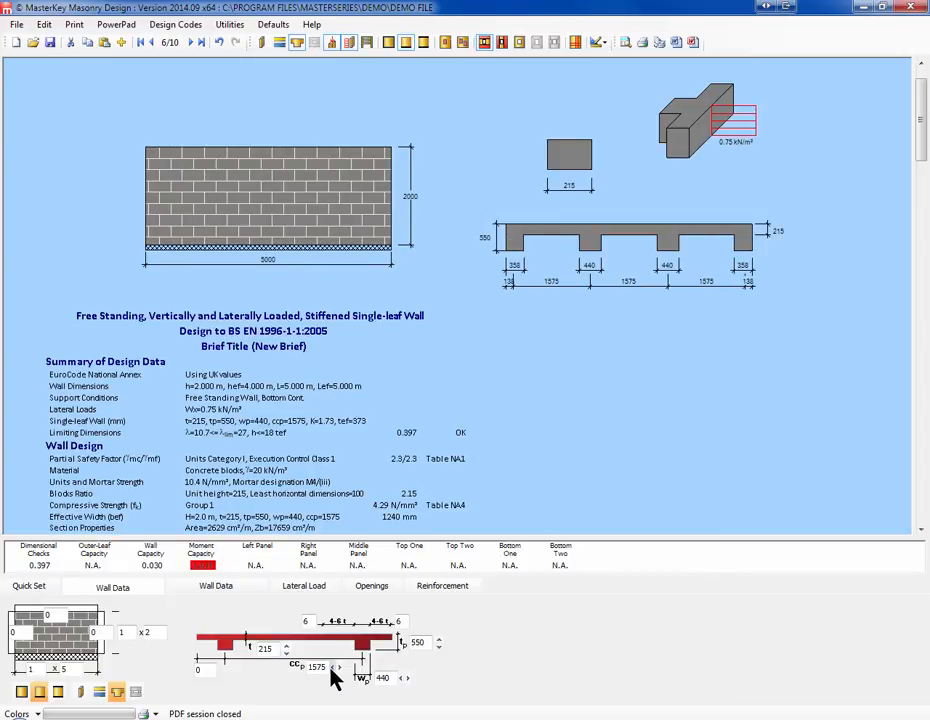
{"action": "left_click", "coordinate": [334, 668]}
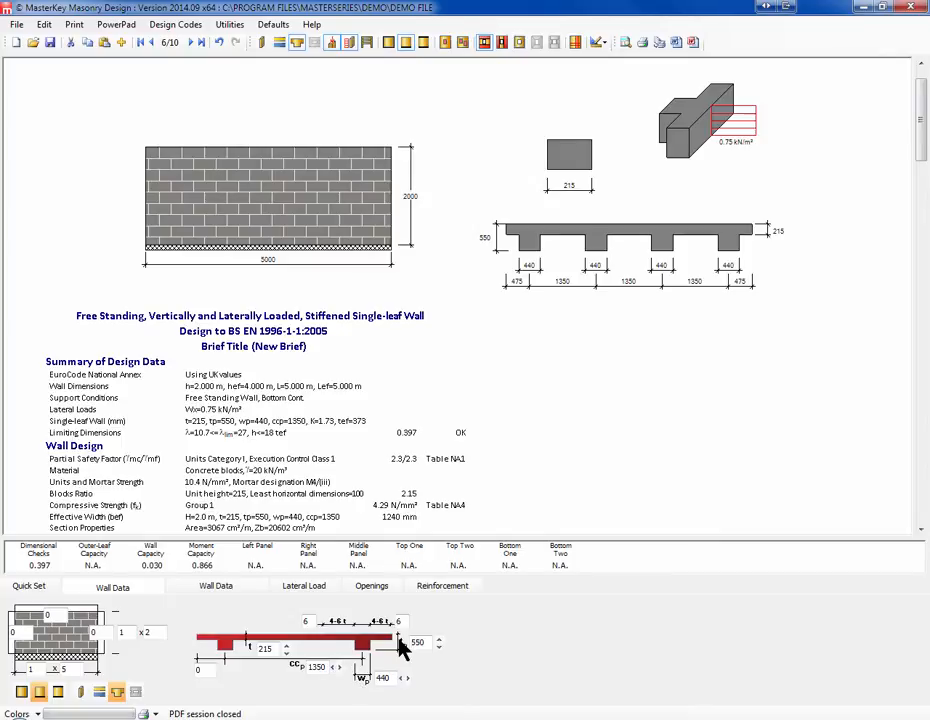
Step: Set the pier depth to 665 mm and widen the pier spacing up to 2475 mm, stepping back to 2250 mm
{"action": "left_click", "coordinate": [438, 640]}
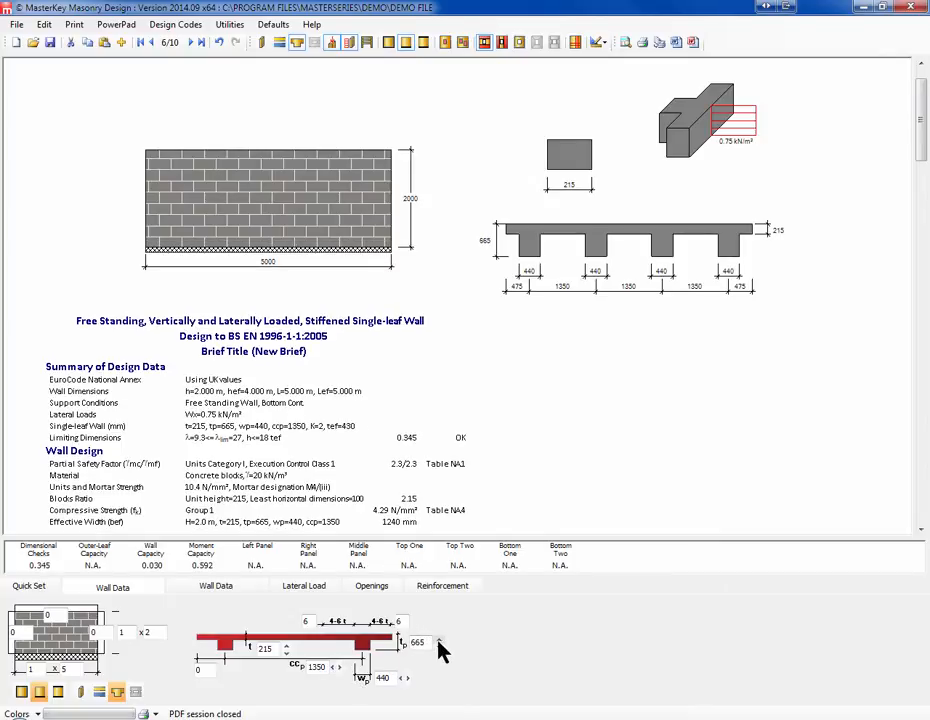
{"action": "left_click", "coordinate": [340, 667]}
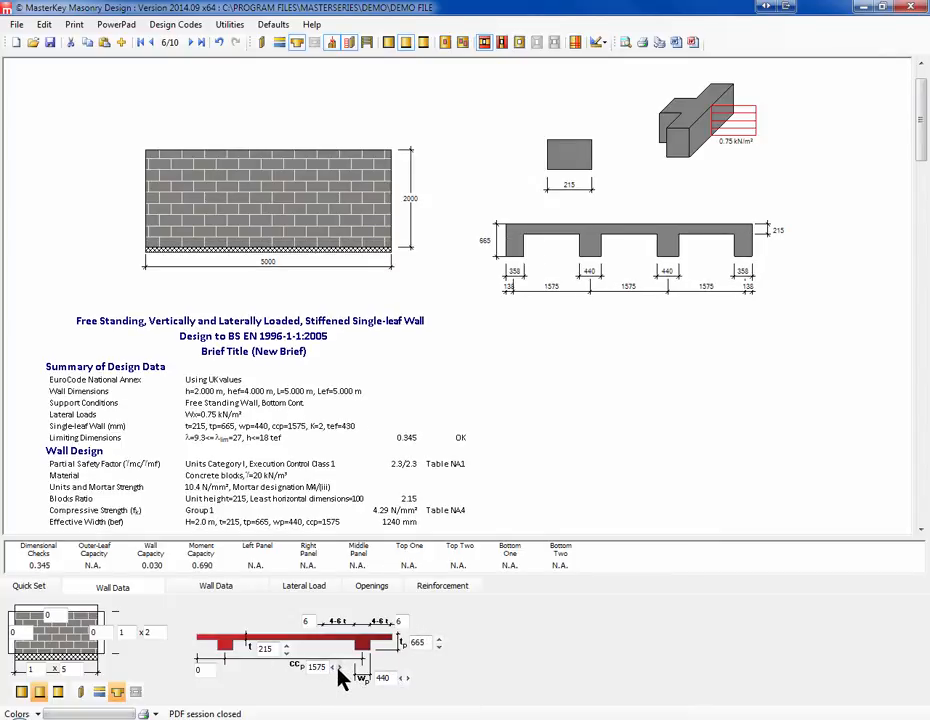
{"action": "left_click", "coordinate": [339, 670]}
{"action": "left_click", "coordinate": [339, 669]}
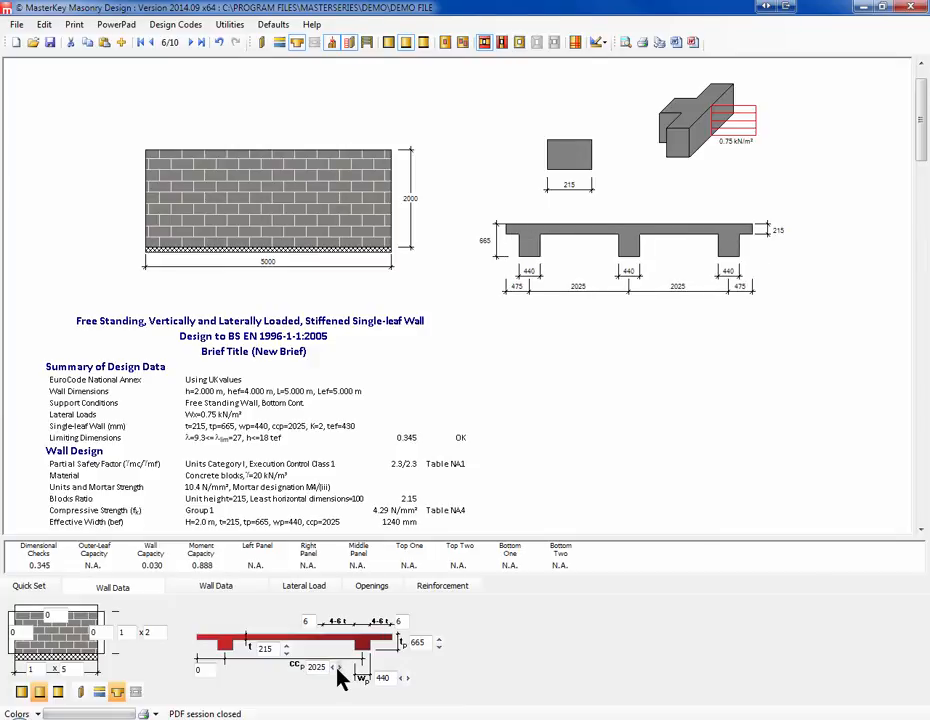
{"action": "left_click", "coordinate": [339, 669]}
{"action": "left_click", "coordinate": [339, 669]}
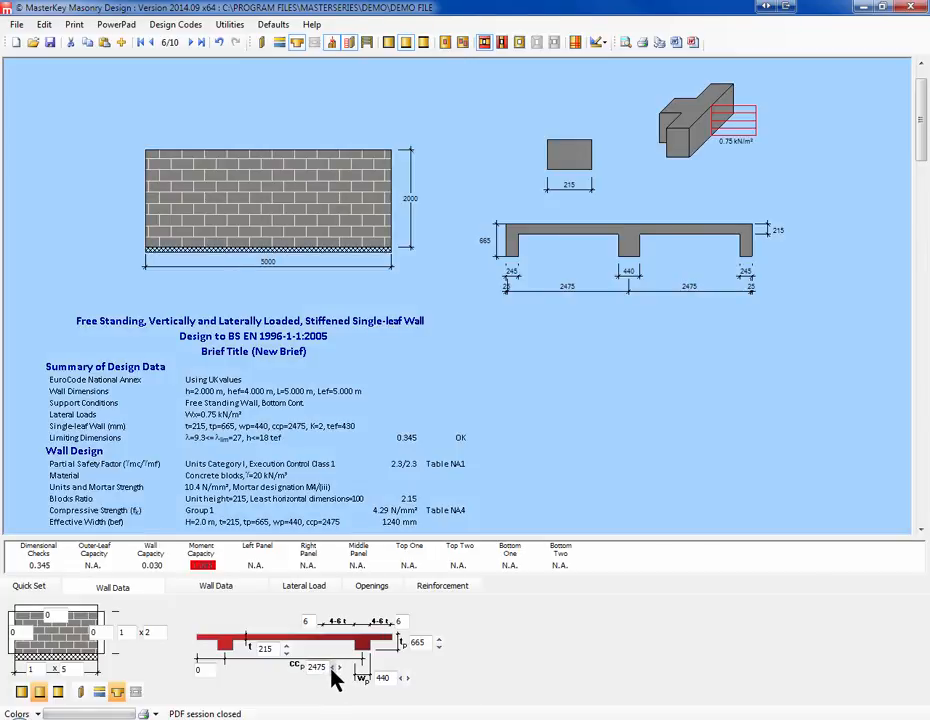
{"action": "left_click", "coordinate": [334, 668]}
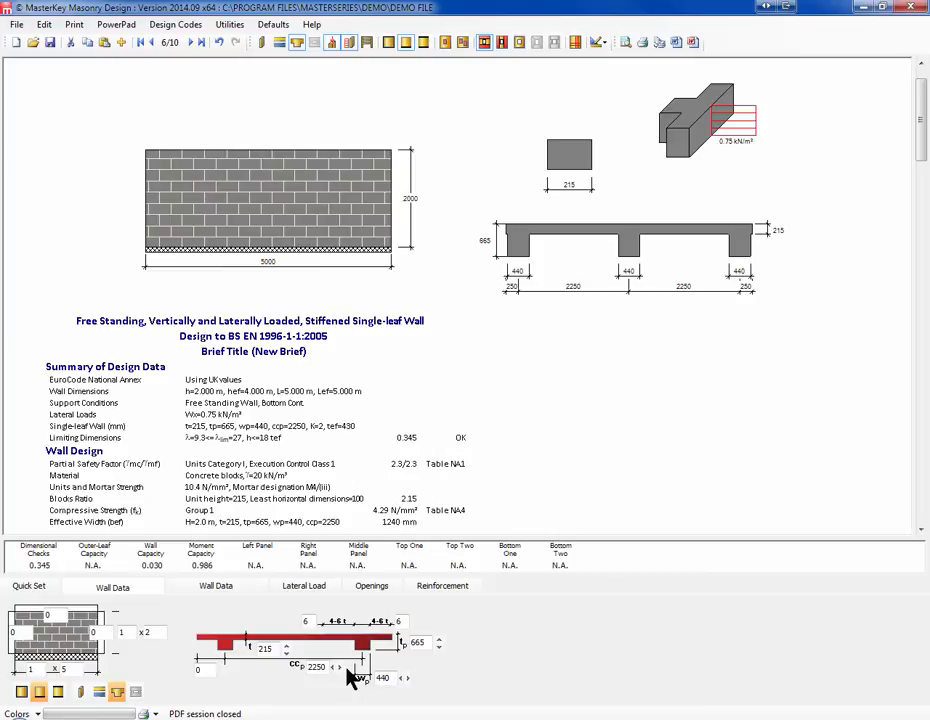
Step: Try a pier width of 325 mm with pier spacings of 1800, 1575 and 2025 mm
{"action": "left_click", "coordinate": [402, 678]}
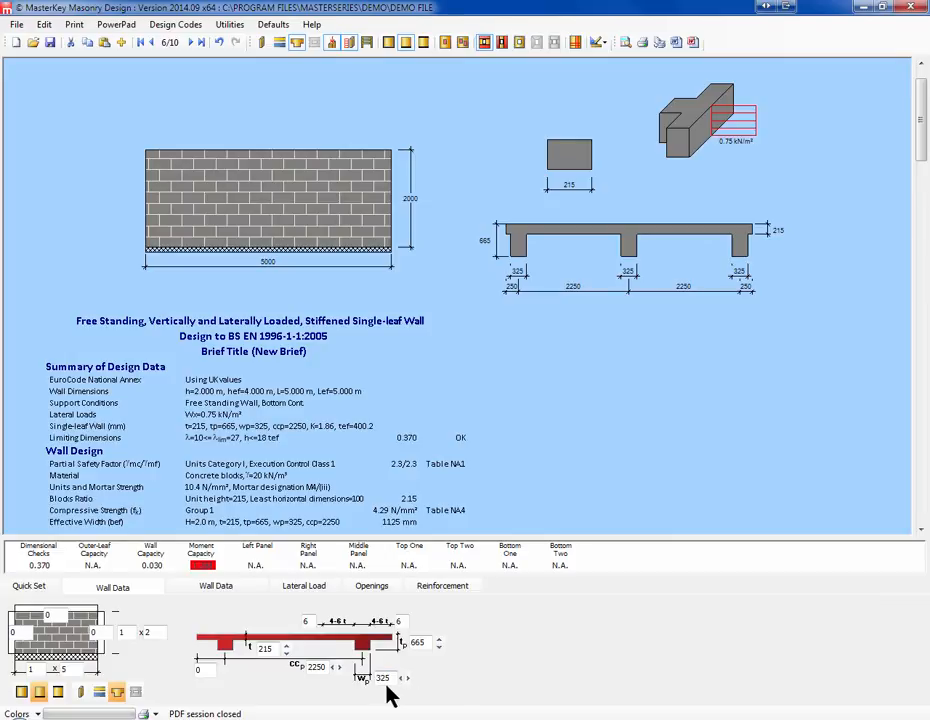
{"action": "left_click", "coordinate": [334, 669]}
{"action": "left_click", "coordinate": [334, 669]}
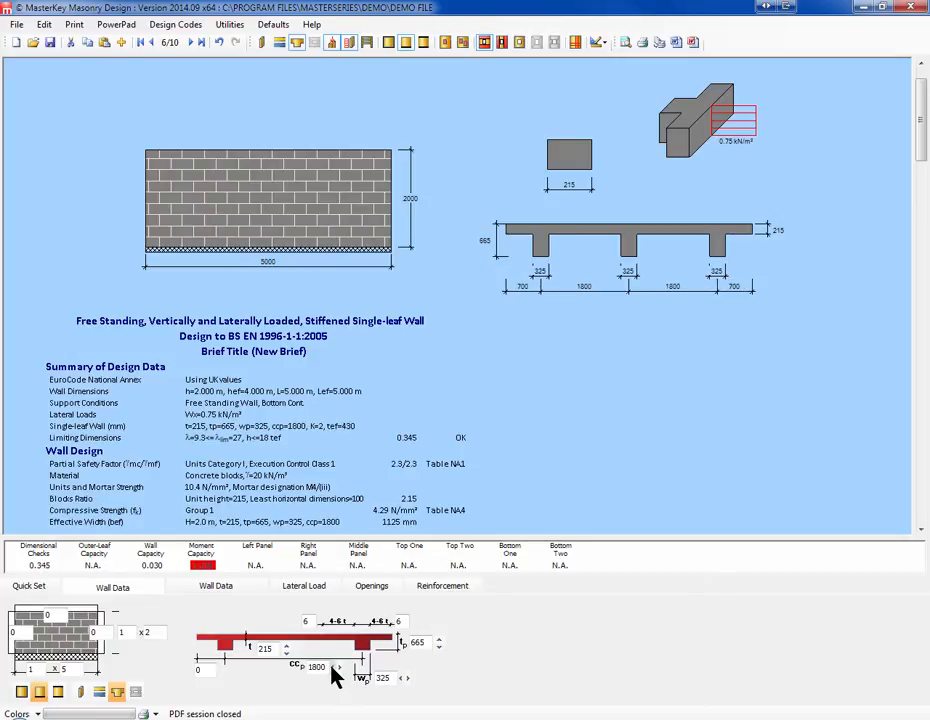
{"action": "left_click", "coordinate": [334, 669]}
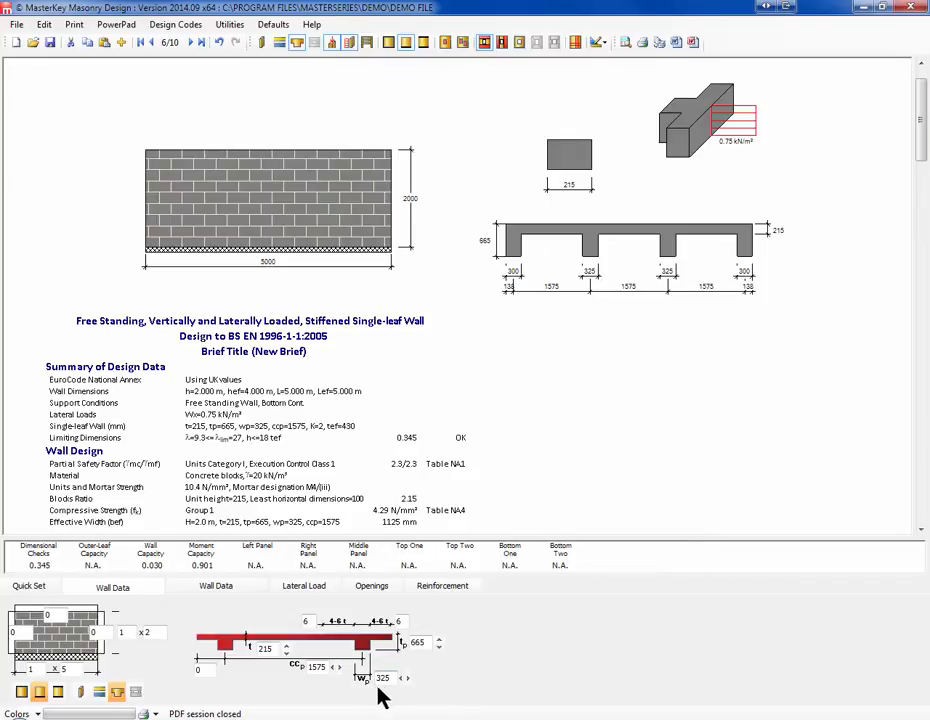
{"action": "left_click", "coordinate": [344, 670]}
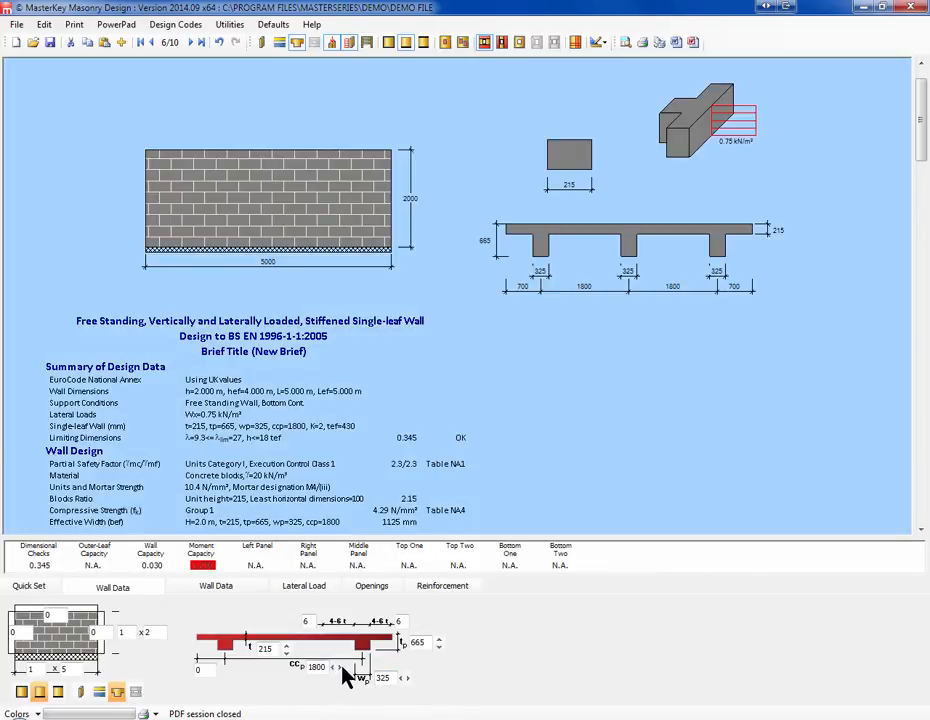
{"action": "left_click", "coordinate": [342, 670]}
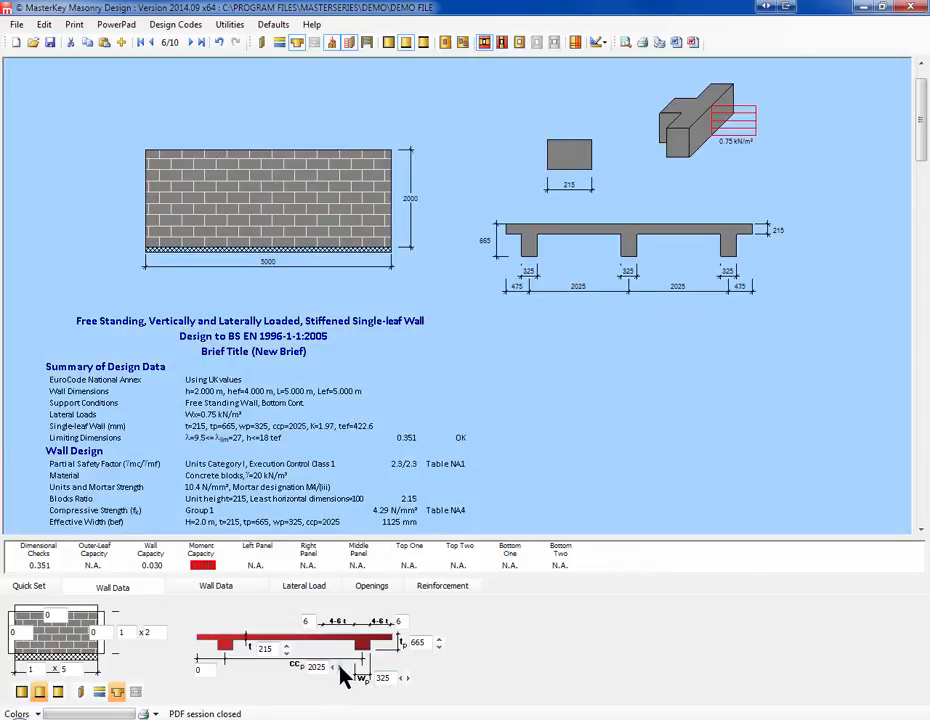
Step: Set the pier width back to 440 mm and the pier spacing to 2250 mm
{"action": "left_click", "coordinate": [405, 679]}
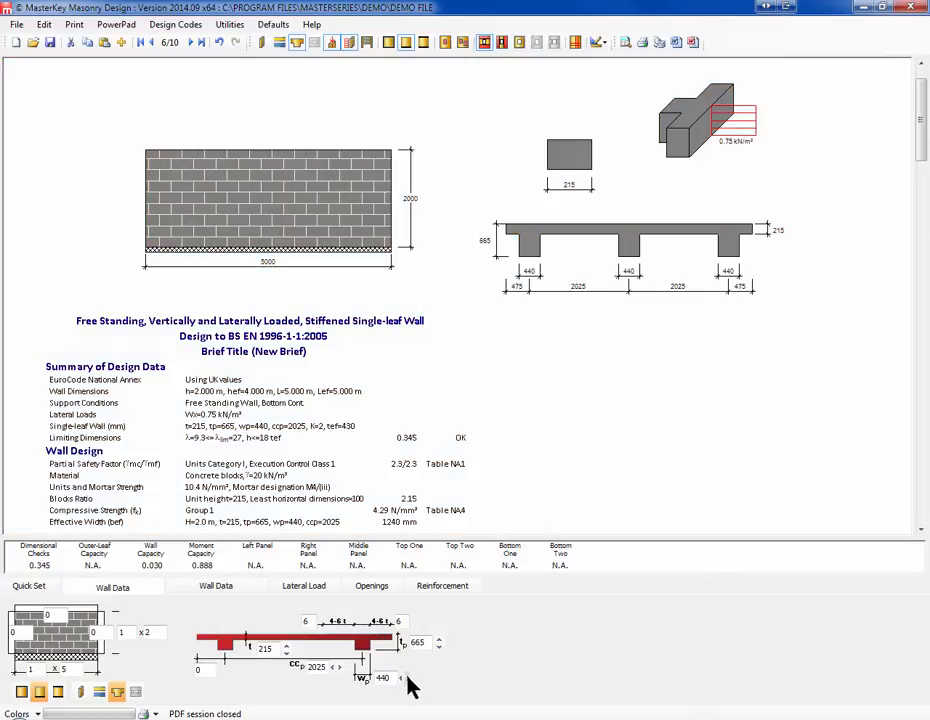
{"action": "left_click", "coordinate": [342, 670]}
{"action": "left_click", "coordinate": [344, 670]}
{"action": "left_click", "coordinate": [334, 668]}
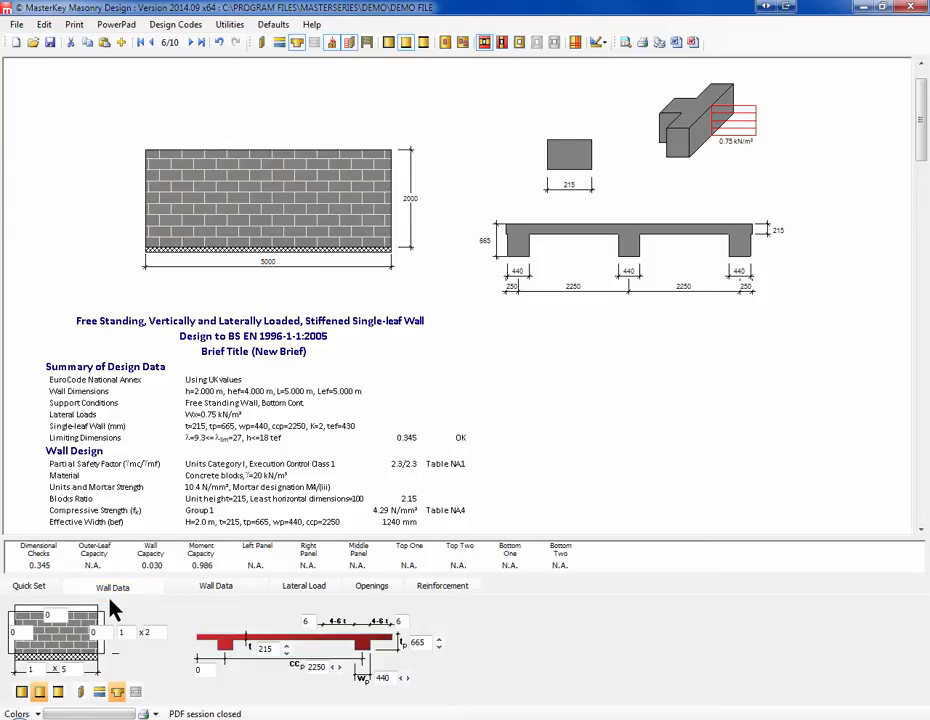
Step: Switch the lateral load design method between Pier in Tension and Pier in Compression, leaving it on Pier in Tension
{"action": "left_click", "coordinate": [222, 587]}
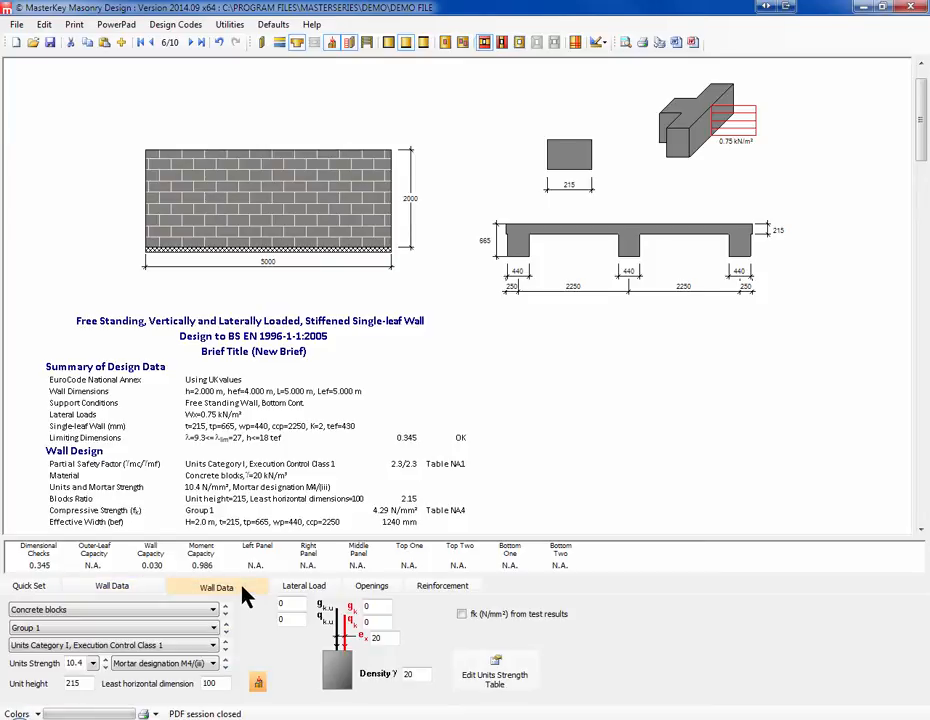
{"action": "left_click", "coordinate": [308, 587]}
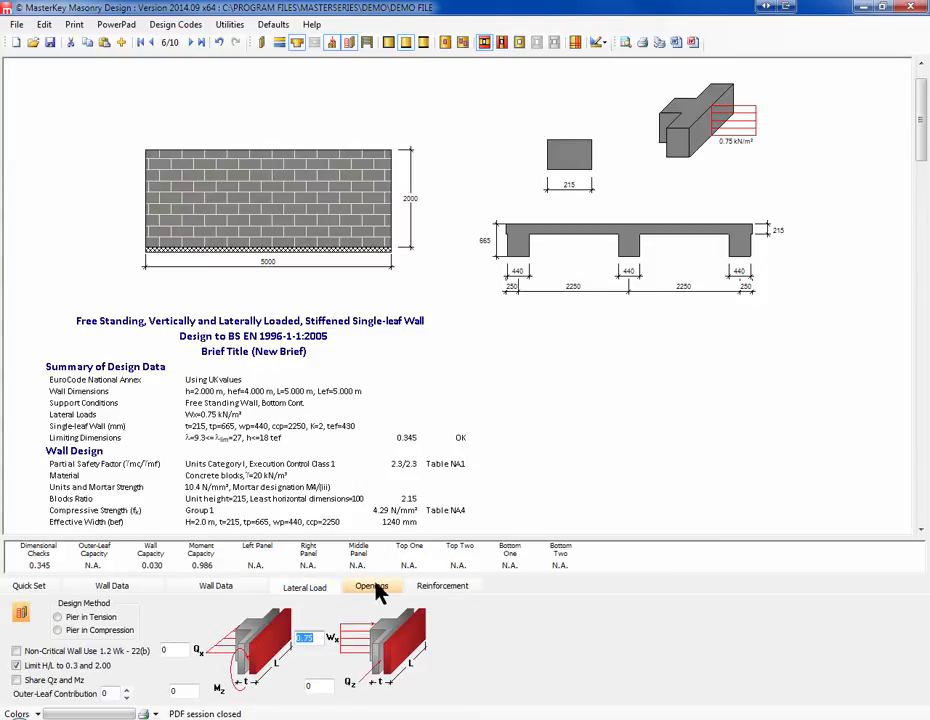
{"action": "left_click", "coordinate": [58, 617]}
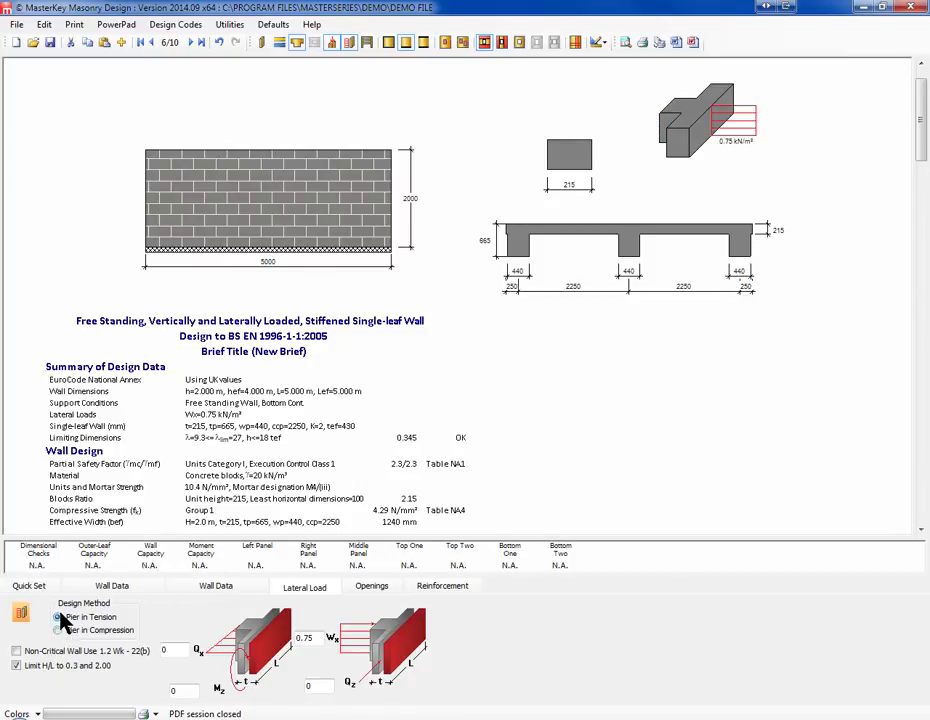
{"action": "left_click", "coordinate": [57, 629]}
{"action": "left_click", "coordinate": [57, 617]}
{"action": "left_click", "coordinate": [57, 630]}
{"action": "left_click", "coordinate": [57, 617]}
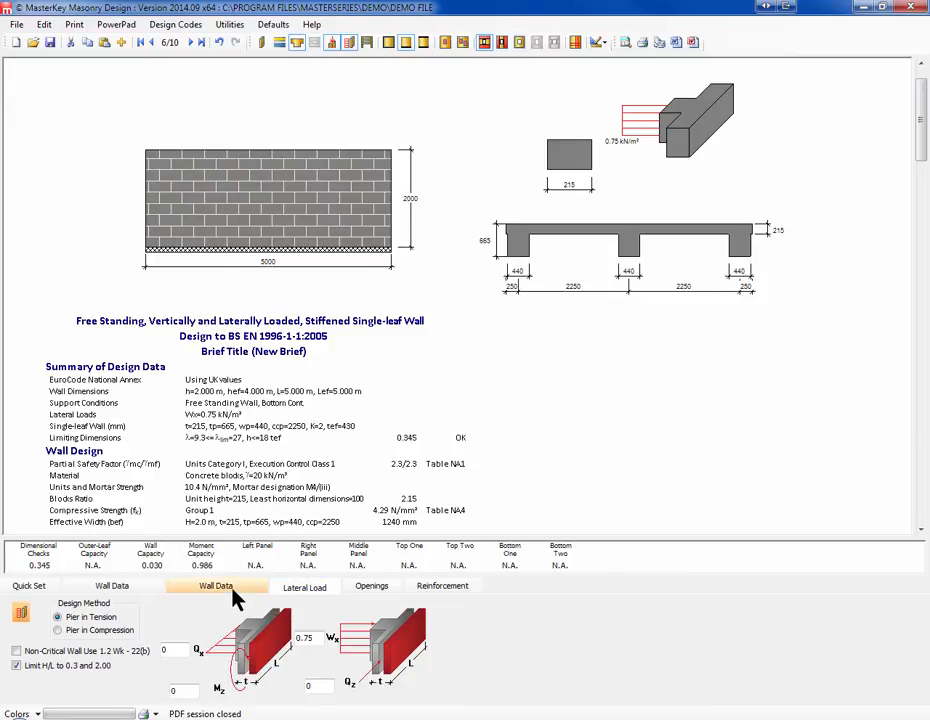
Step: Remove the uniform lateral load Wx by setting it to 0 and apply a triangular lateral load Qx of 1 kN/m²
{"action": "double_click", "coordinate": [304, 637]}
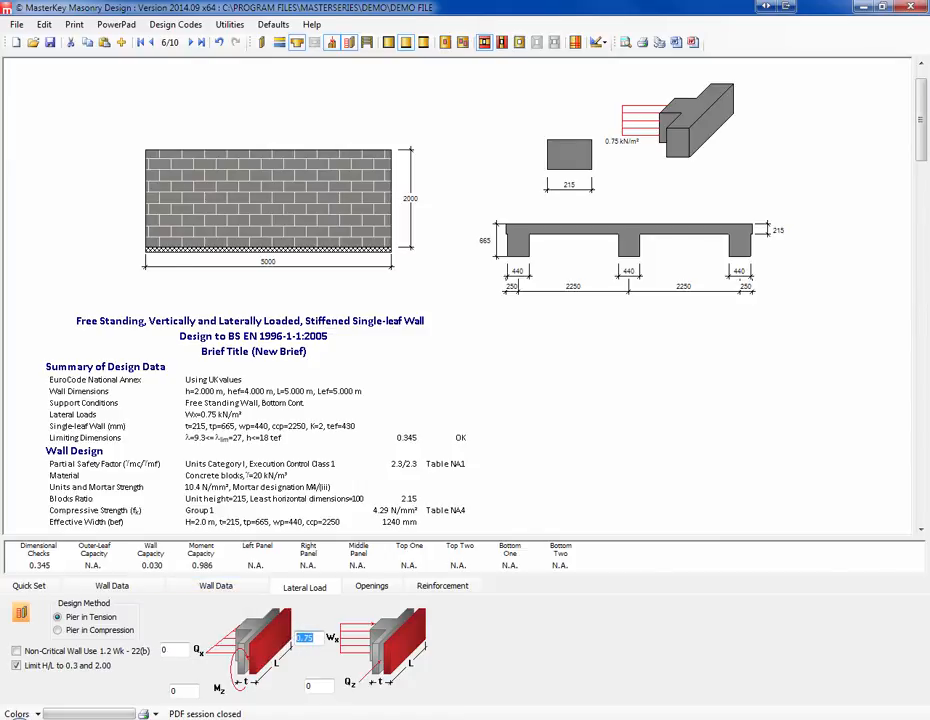
{"action": "type", "text": "0"}
{"action": "key", "text": "Tab"}
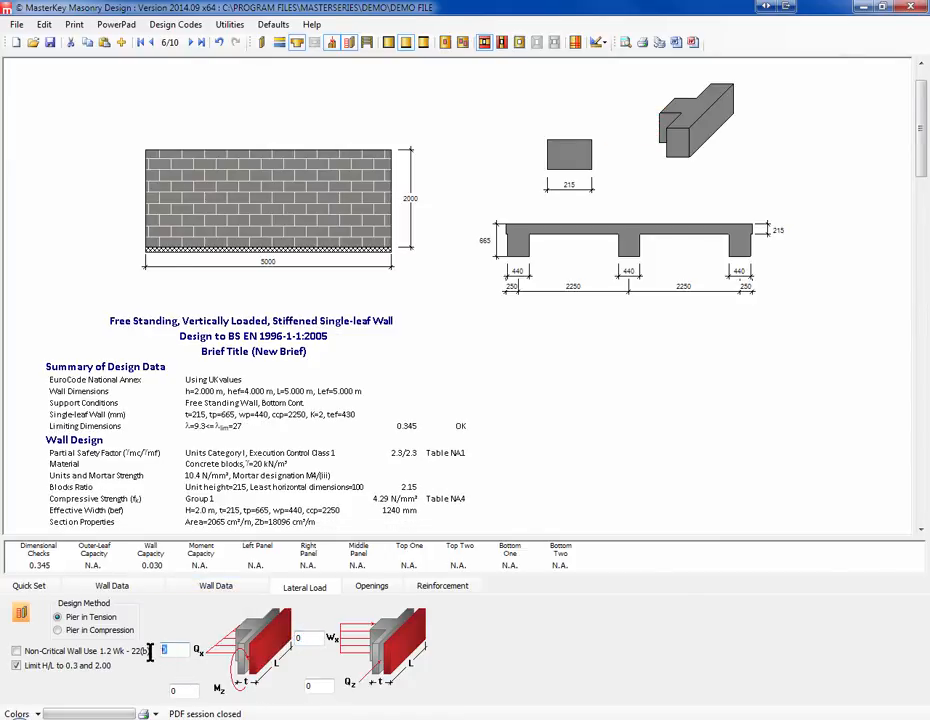
{"action": "type", "text": "1"}
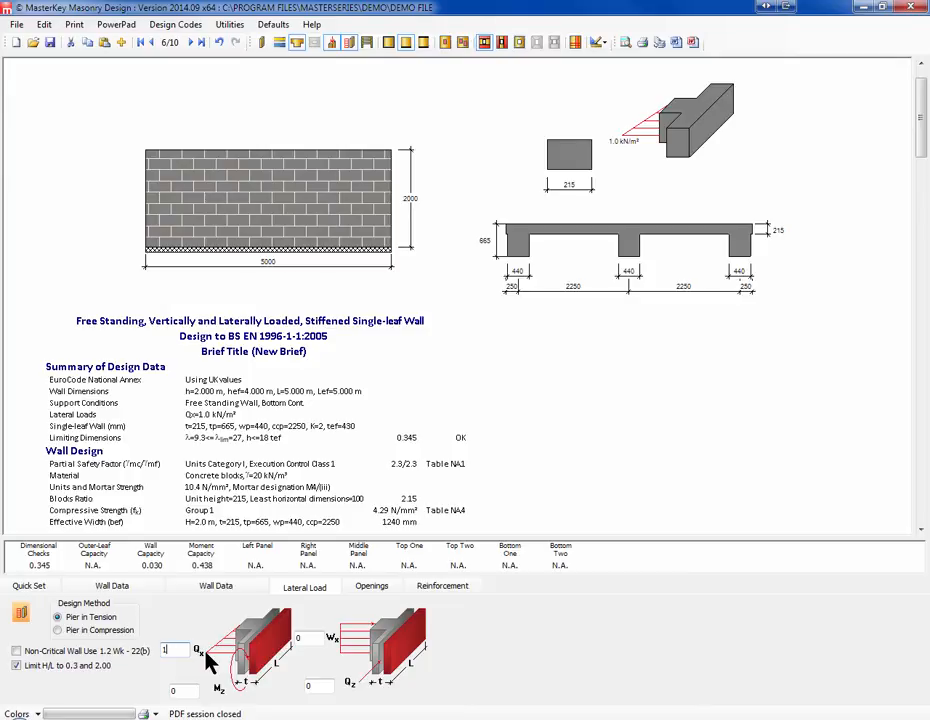
Step: Switch the design method to Pier in Compression and try a triangular load Qx of 5 kN/m², settling on 4 kN/m²
{"action": "left_click", "coordinate": [57, 632]}
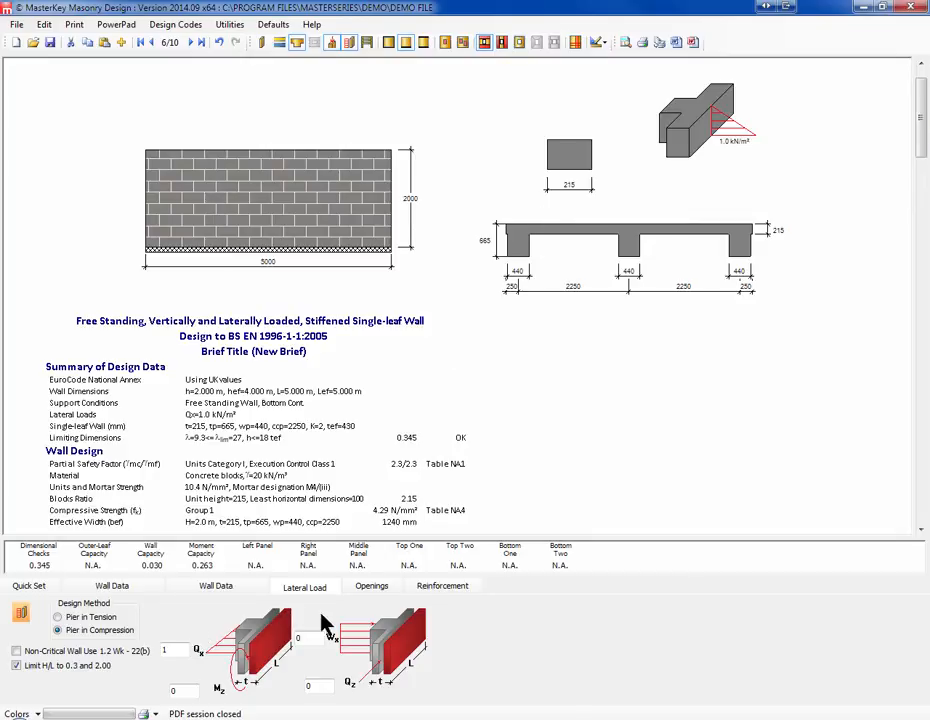
{"action": "left_click", "coordinate": [166, 651]}
{"action": "type", "text": "5"}
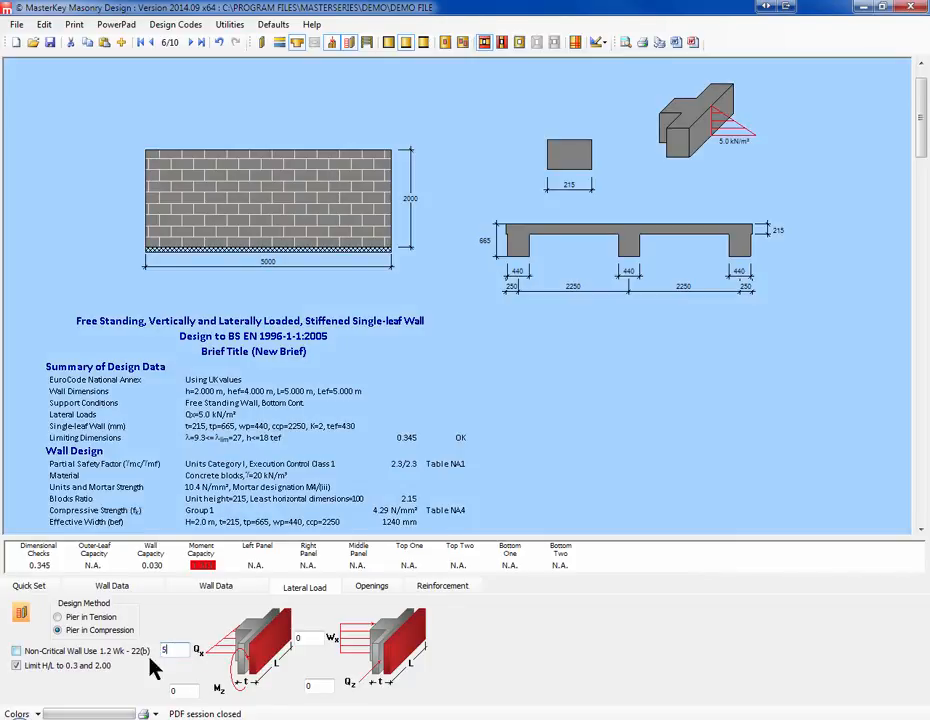
{"action": "key", "text": "BackSpace"}
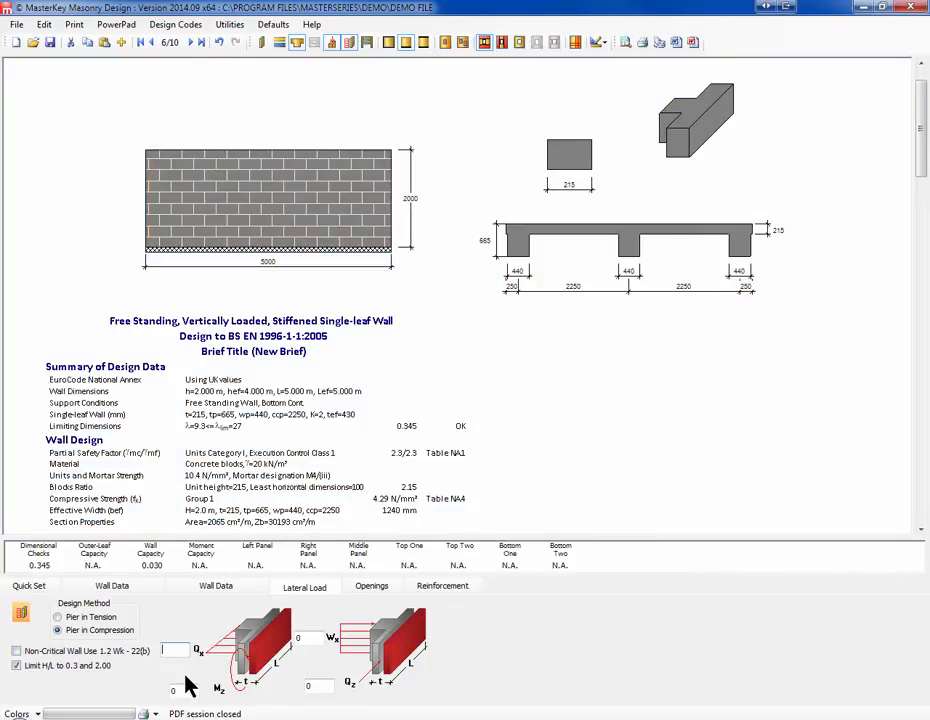
{"action": "type", "text": "5"}
{"action": "key", "text": "BackSpace"}
{"action": "type", "text": "4"}
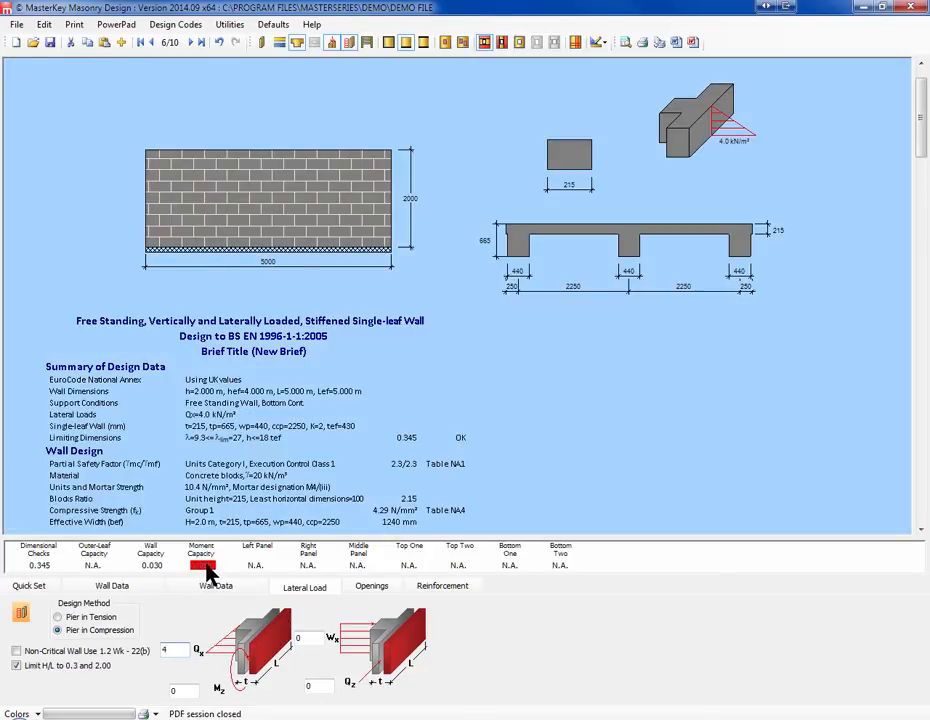
Step: Reduce the pier centre-to-centre spacing of the stiffened wall to 2025 mm
{"action": "left_click", "coordinate": [16, 650]}
{"action": "left_click", "coordinate": [141, 587]}
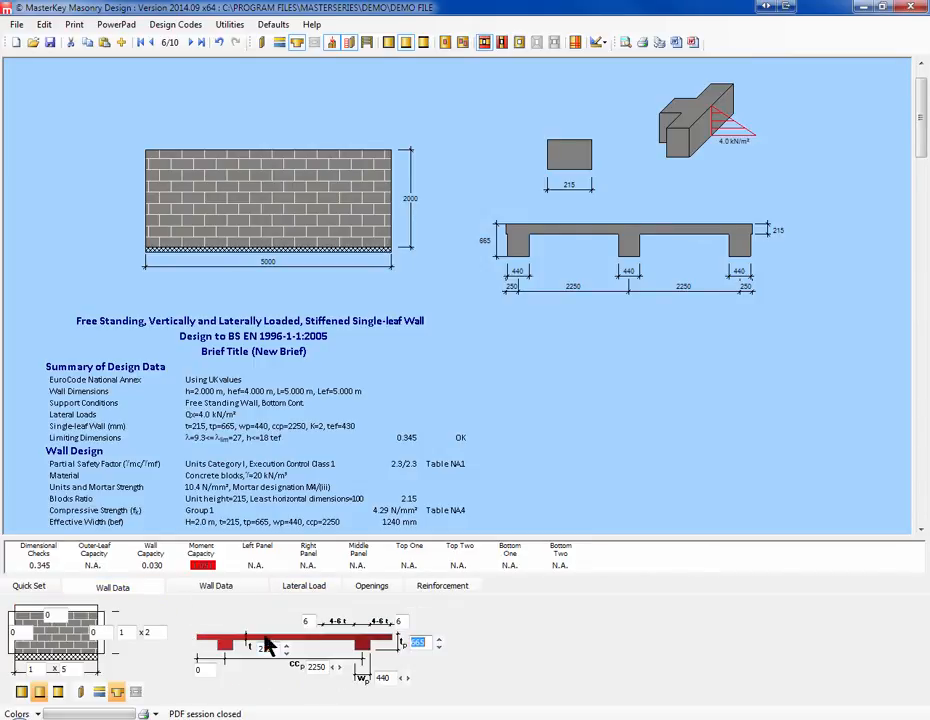
{"action": "left_click", "coordinate": [337, 667]}
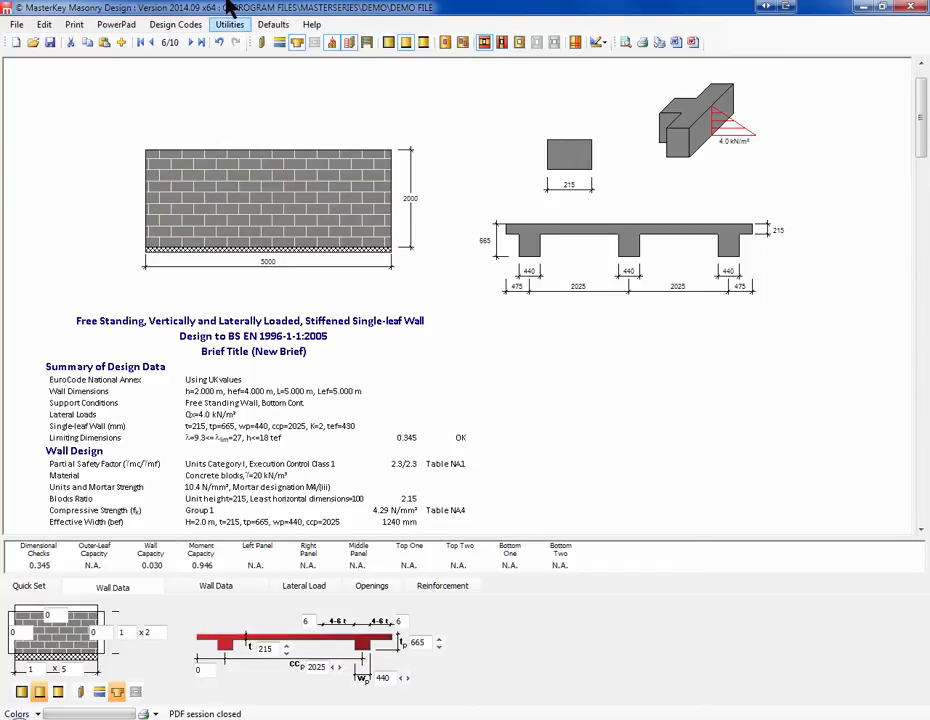
Step: Go to the reinforced two-way spanning single-leaf wall (7/10) and reduce its thickness to 140 mm and on to 102.5 mm
{"action": "left_click", "coordinate": [192, 45]}
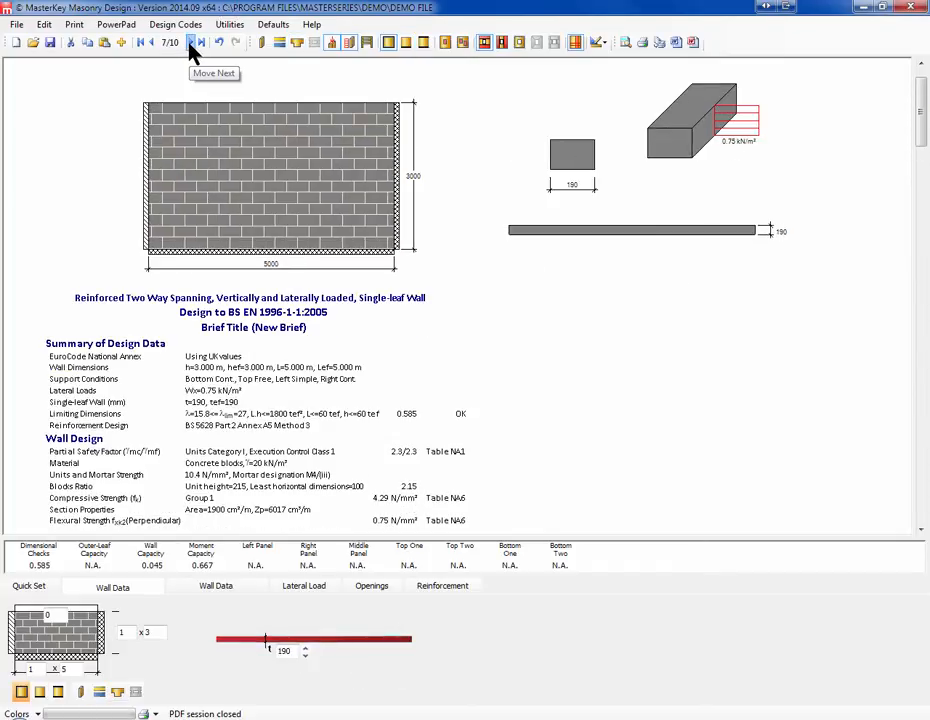
{"action": "left_click", "coordinate": [192, 45]}
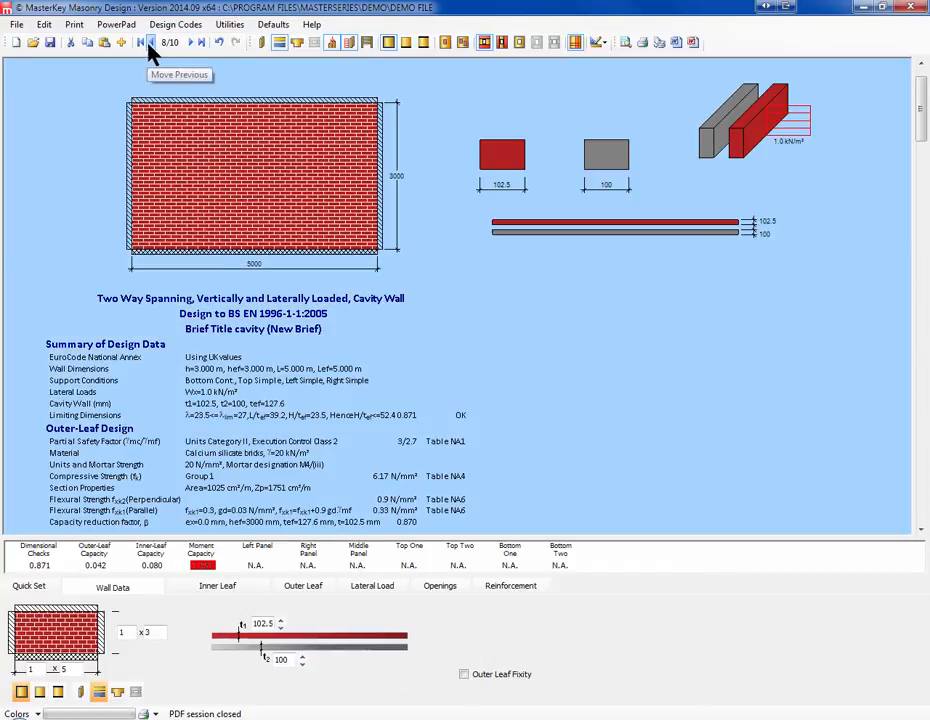
{"action": "left_click", "coordinate": [151, 43]}
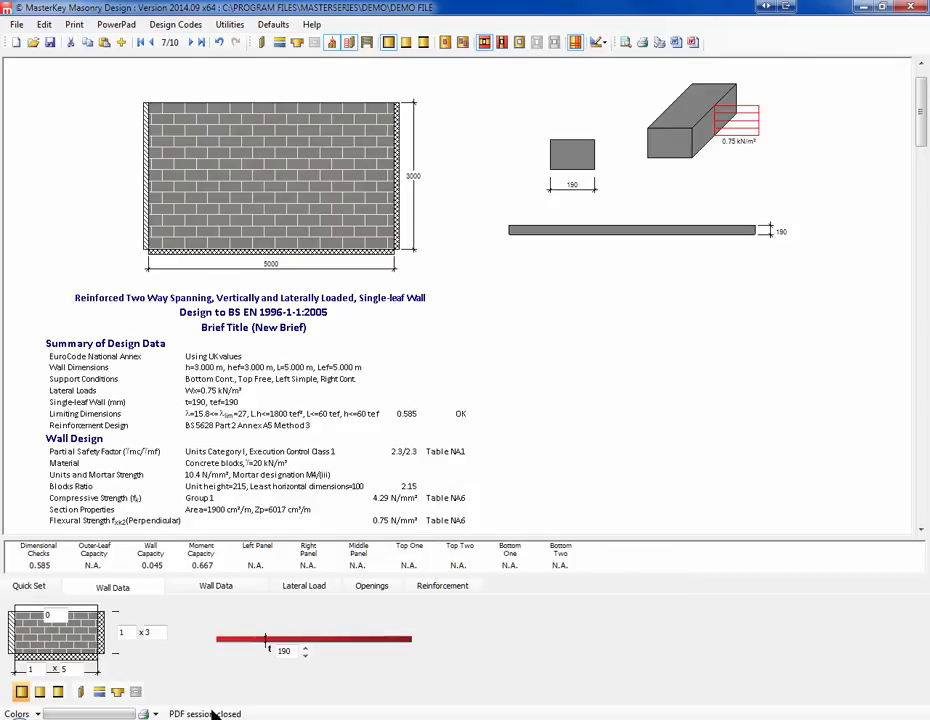
{"action": "left_click", "coordinate": [306, 657]}
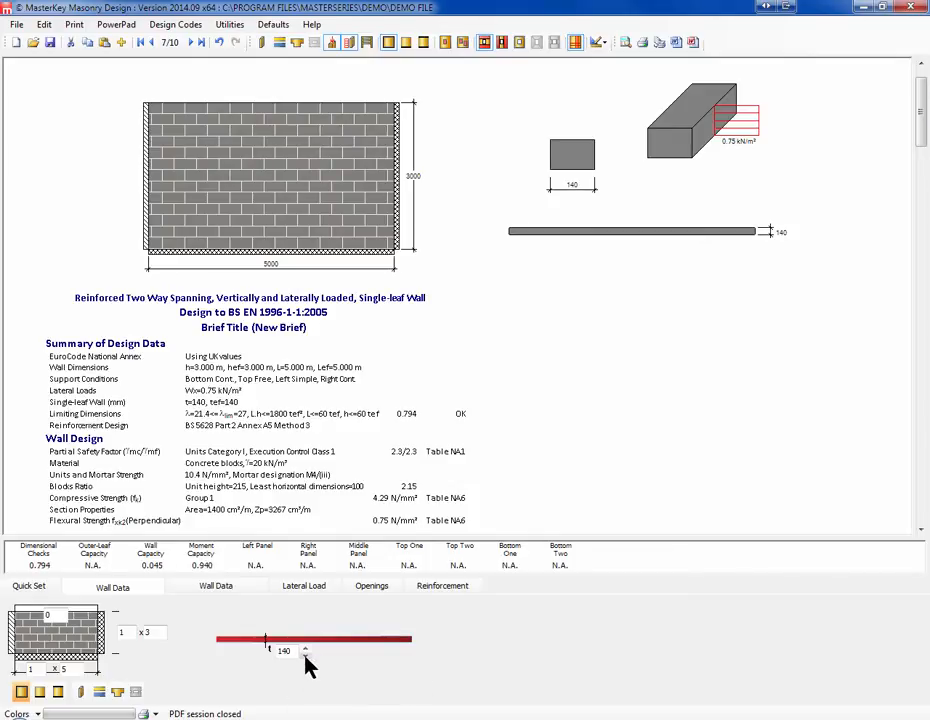
{"action": "left_click", "coordinate": [306, 657]}
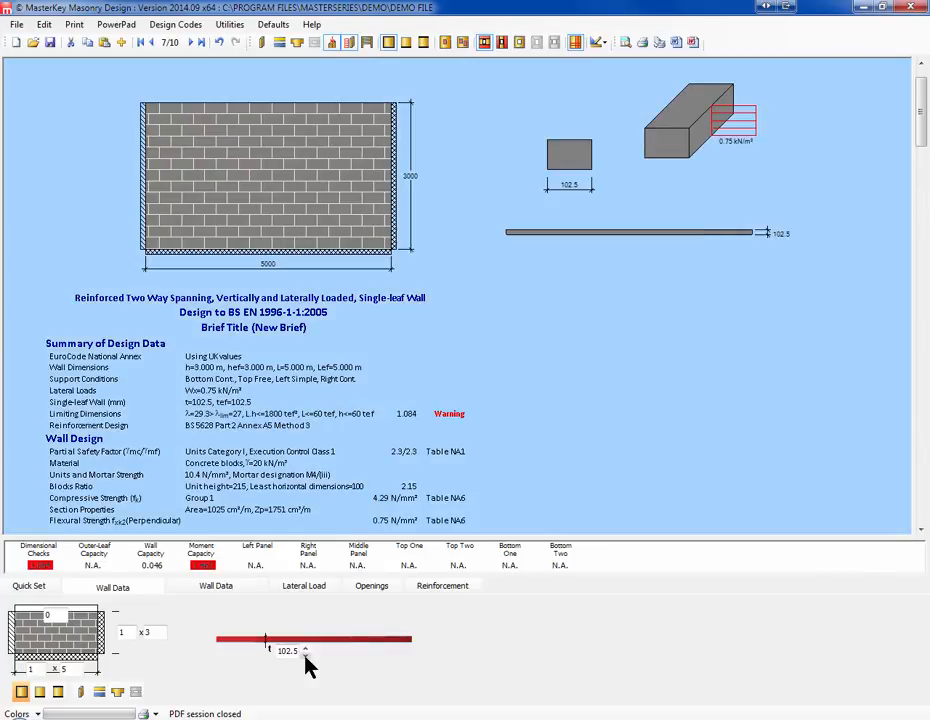
Step: Turn off the single-leaf wall's bed reinforcement and increase its thickness to 140 mm and on to 190 mm
{"action": "left_click", "coordinate": [442, 586]}
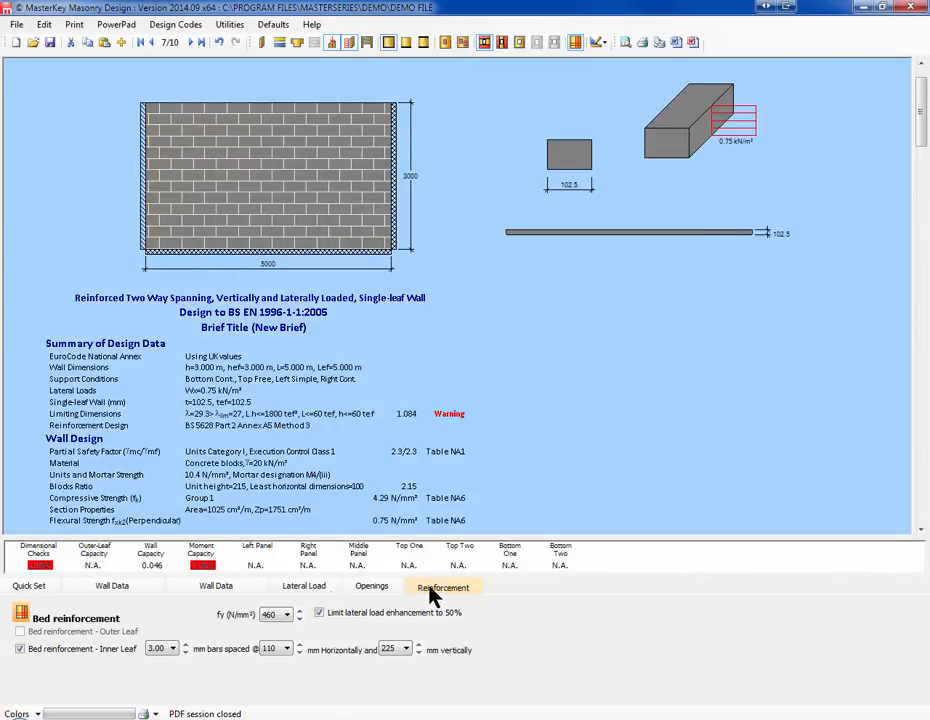
{"action": "left_click", "coordinate": [22, 615]}
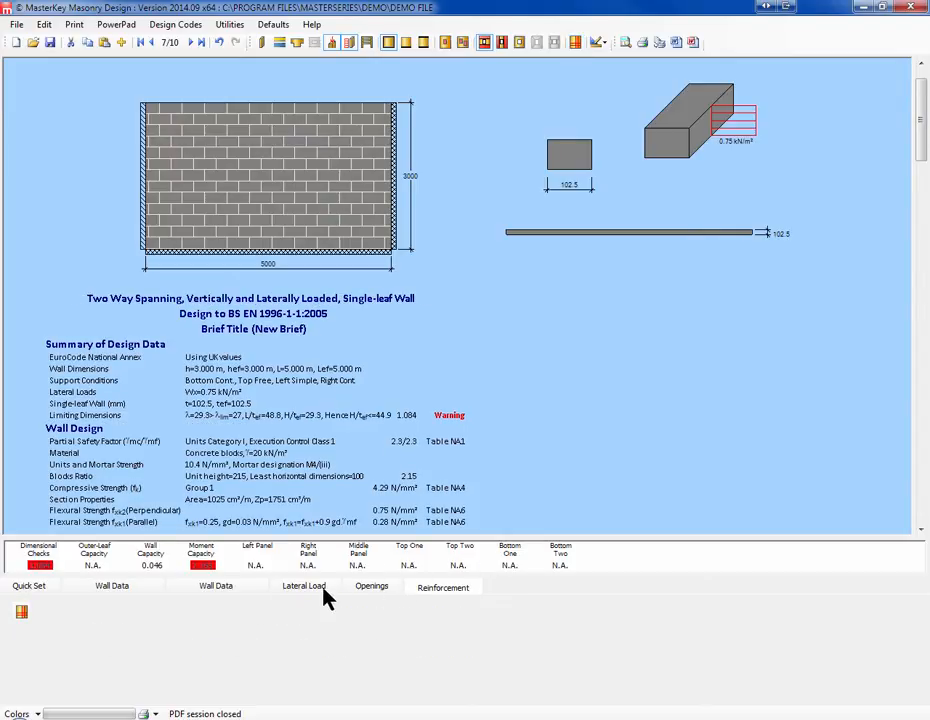
{"action": "left_click", "coordinate": [218, 594]}
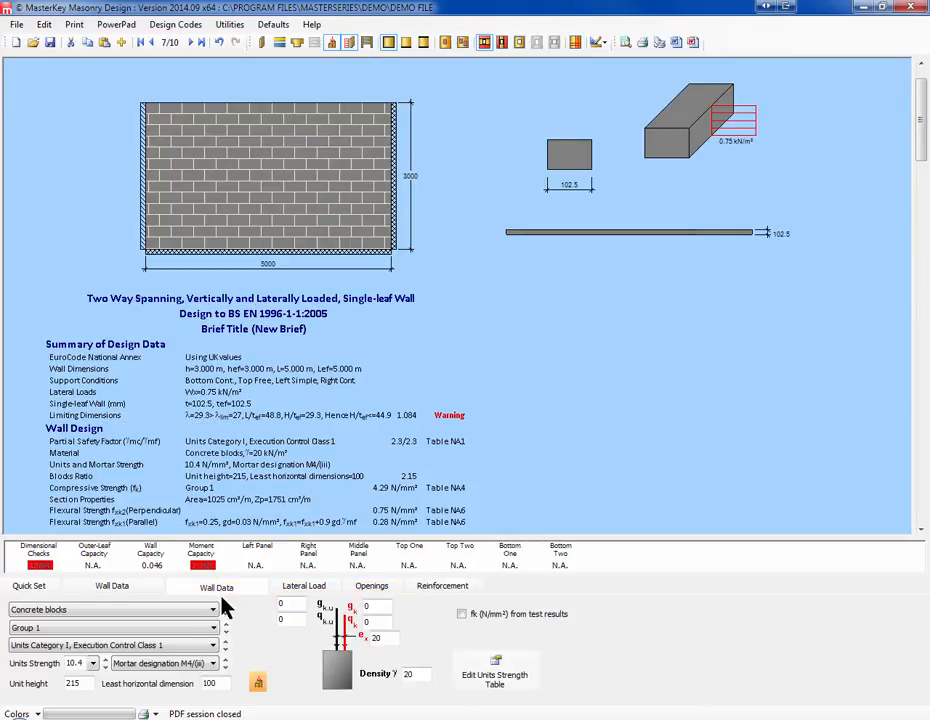
{"action": "left_click", "coordinate": [132, 590]}
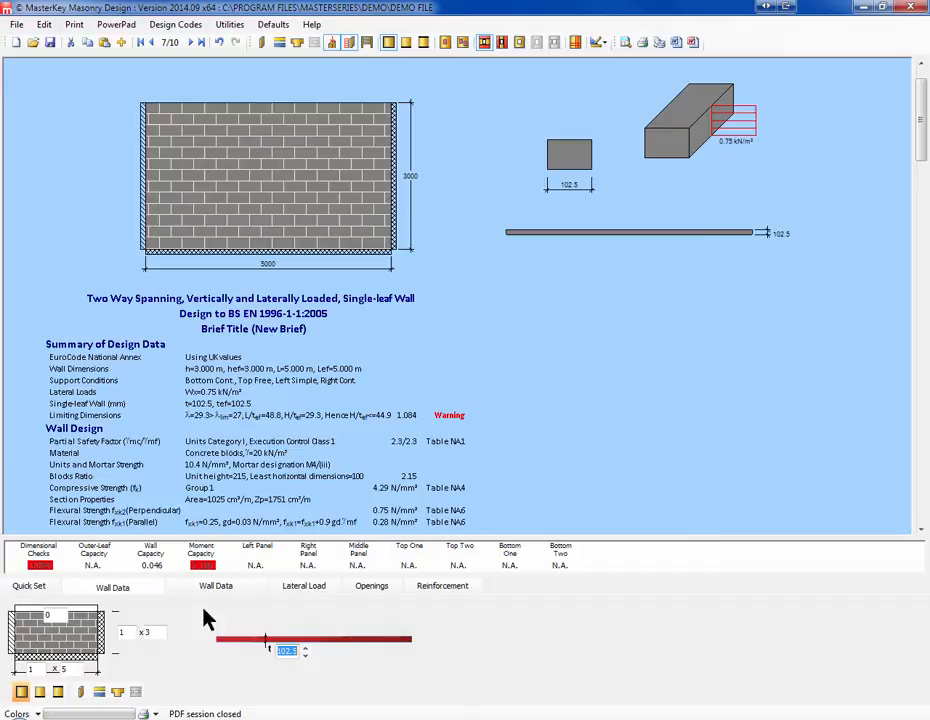
{"action": "left_click", "coordinate": [305, 649]}
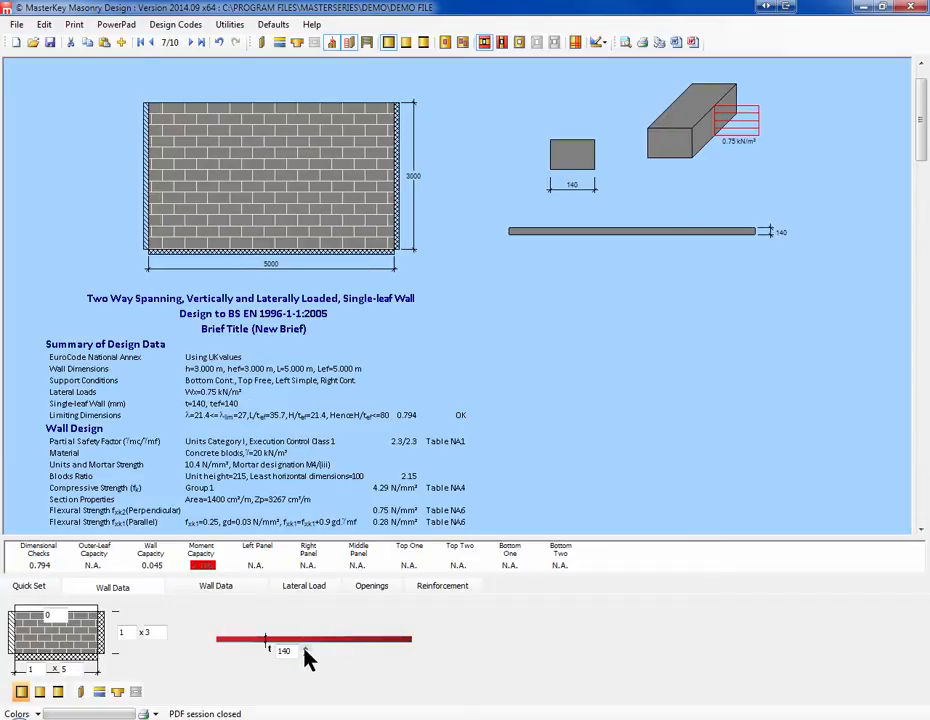
{"action": "left_click", "coordinate": [306, 649]}
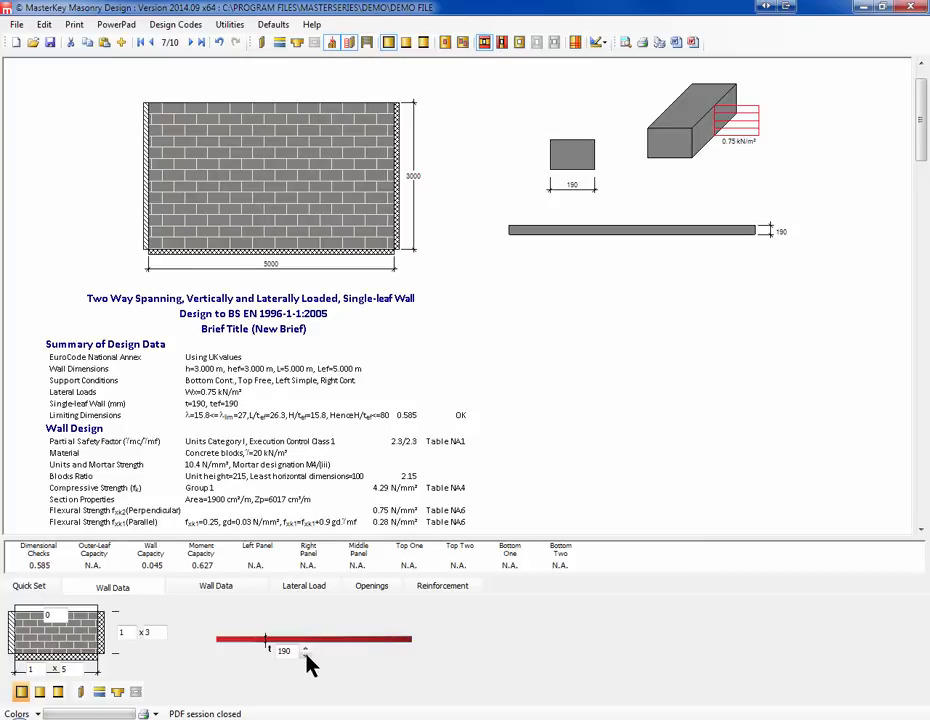
Step: Set the single-leaf wall's thickness to 140 mm and turn on its bed reinforcement
{"action": "left_click", "coordinate": [306, 656]}
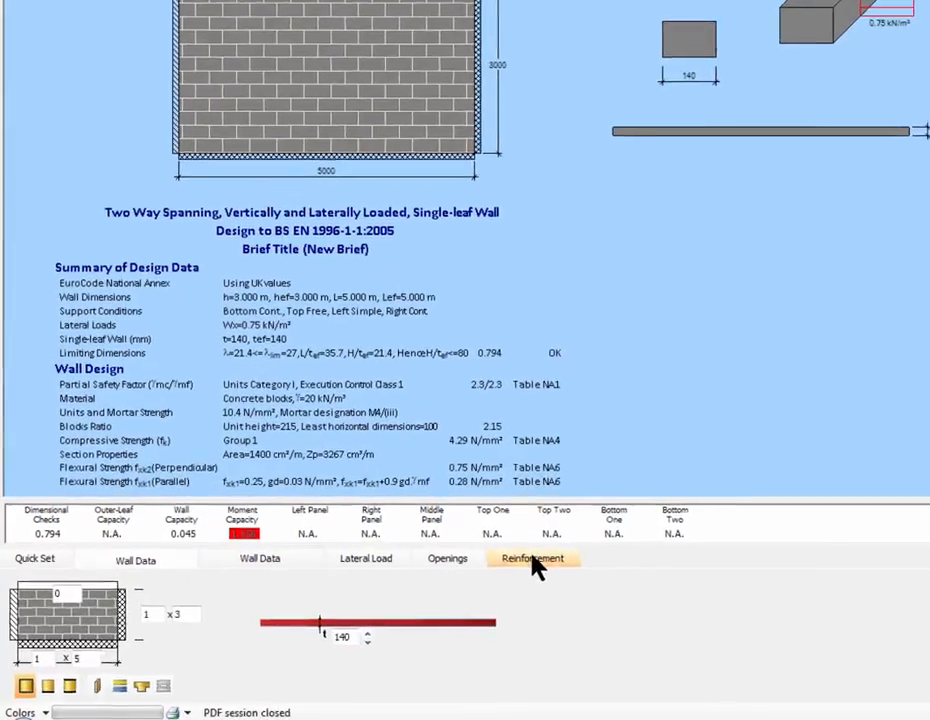
{"action": "left_click", "coordinate": [445, 588]}
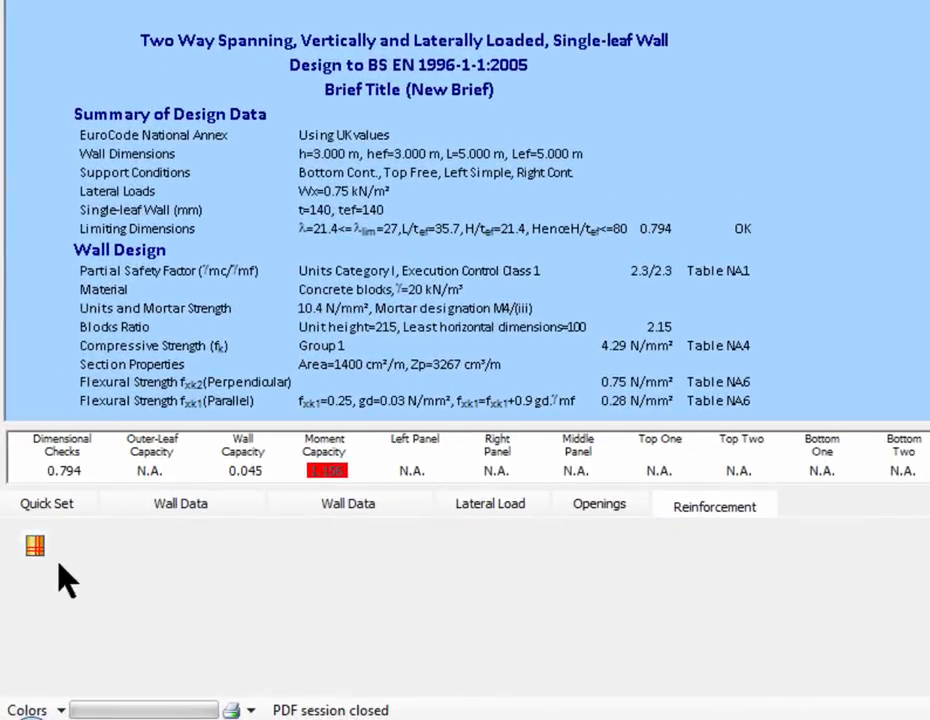
{"action": "left_click", "coordinate": [35, 545]}
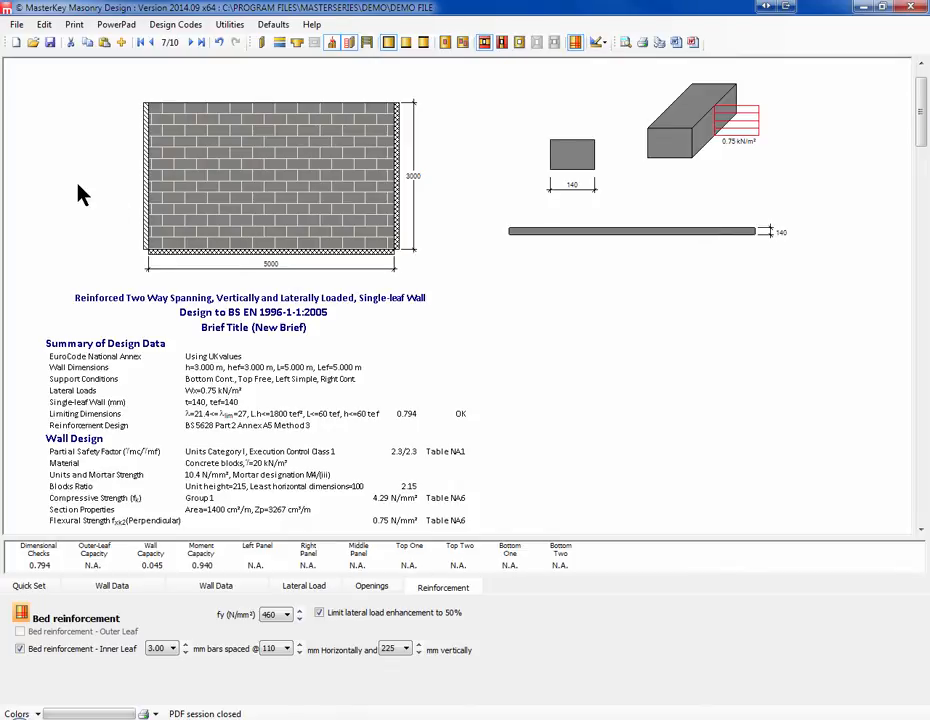
Step: On the cavity wall (8/10), try inner-leaf bed reinforcement bars of 5 and 4 mm, return to 3 mm, and add outer-leaf bed reinforcement
{"action": "left_click", "coordinate": [196, 44]}
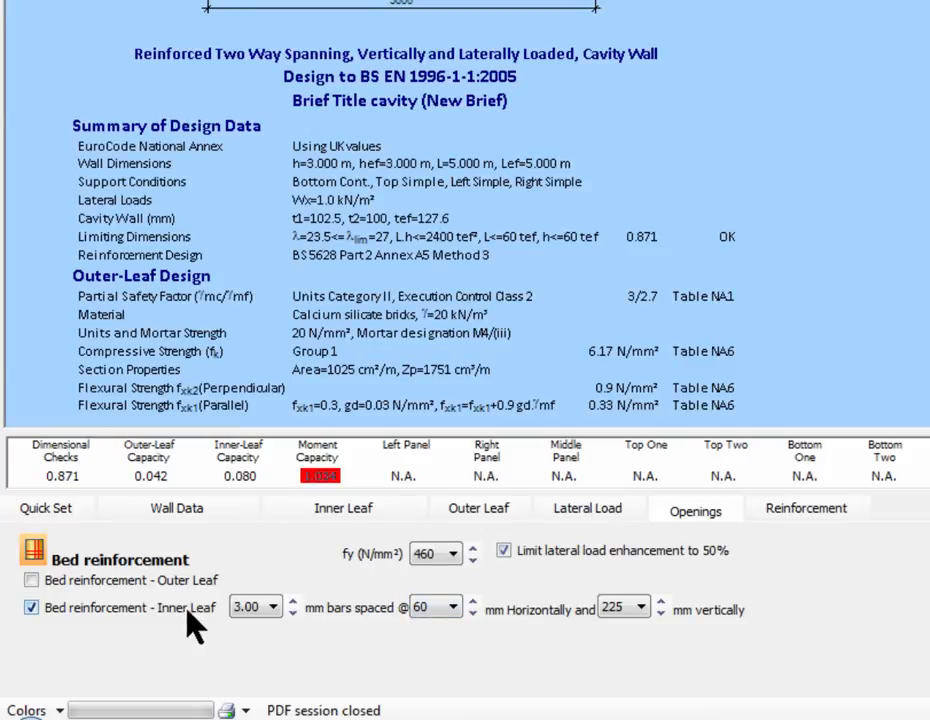
{"action": "left_click", "coordinate": [294, 602]}
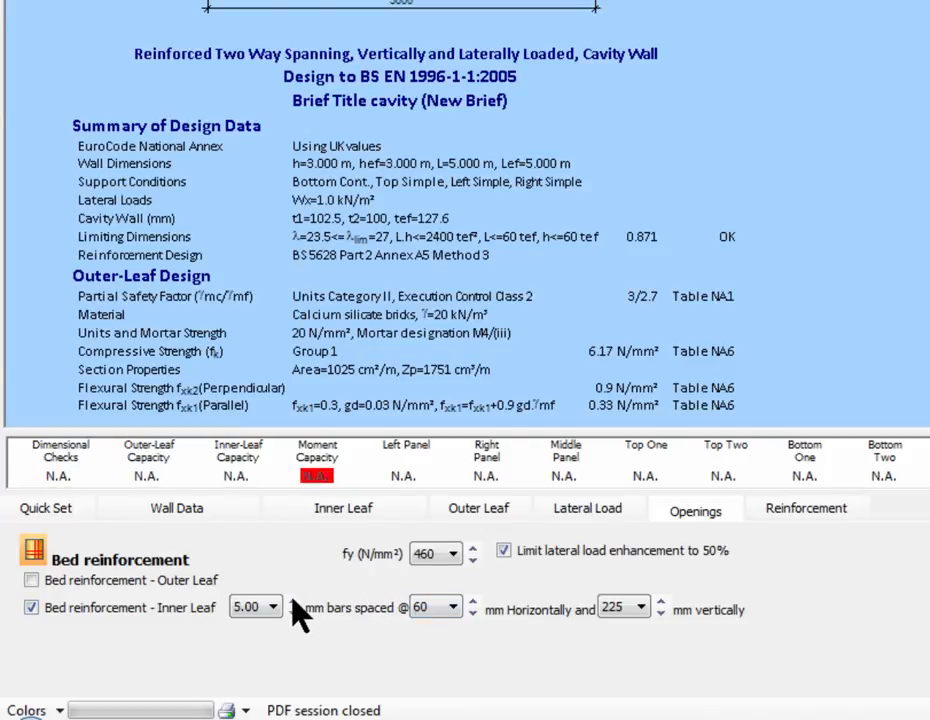
{"action": "left_click", "coordinate": [290, 600]}
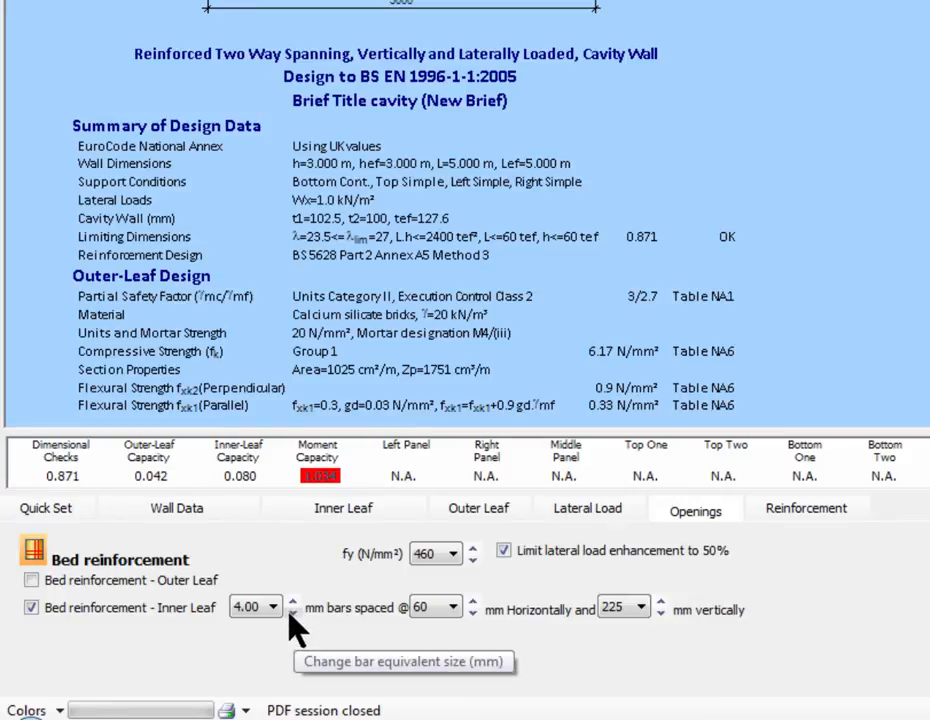
{"action": "left_click", "coordinate": [290, 613]}
{"action": "left_click", "coordinate": [290, 613]}
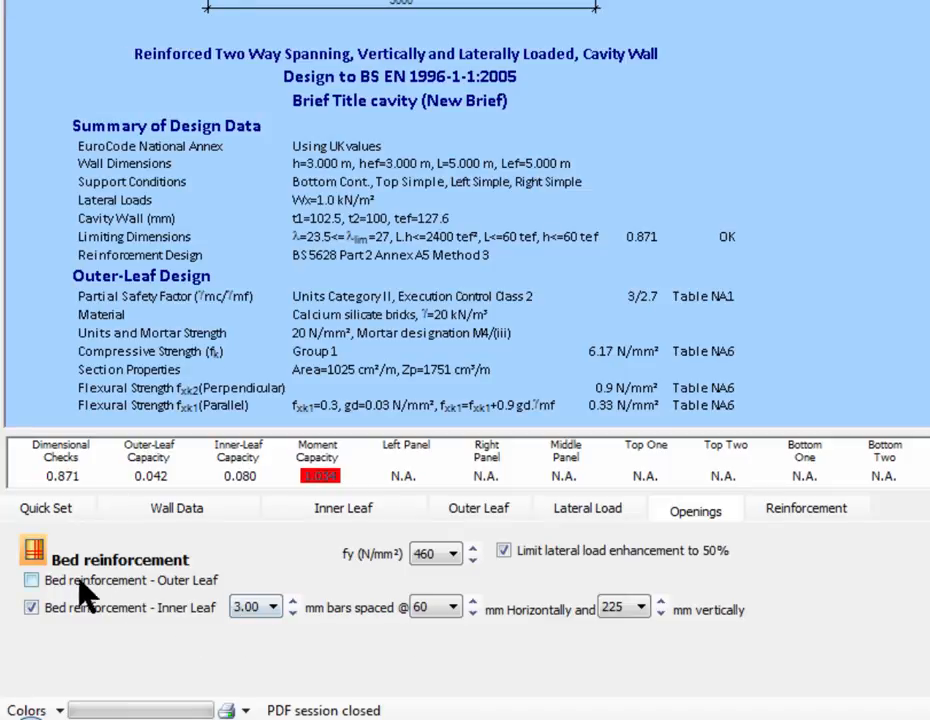
{"action": "left_click", "coordinate": [32, 582]}
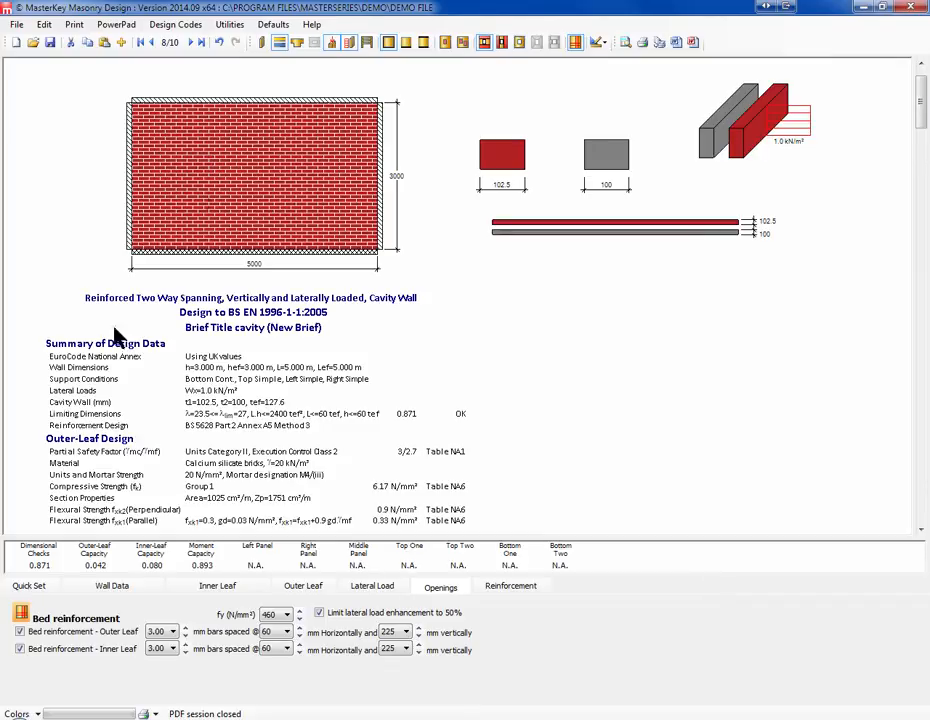
Step: Remove the cavity wall's bed reinforcement and increase the inner leaf thickness to 140 mm
{"action": "left_click", "coordinate": [21, 613]}
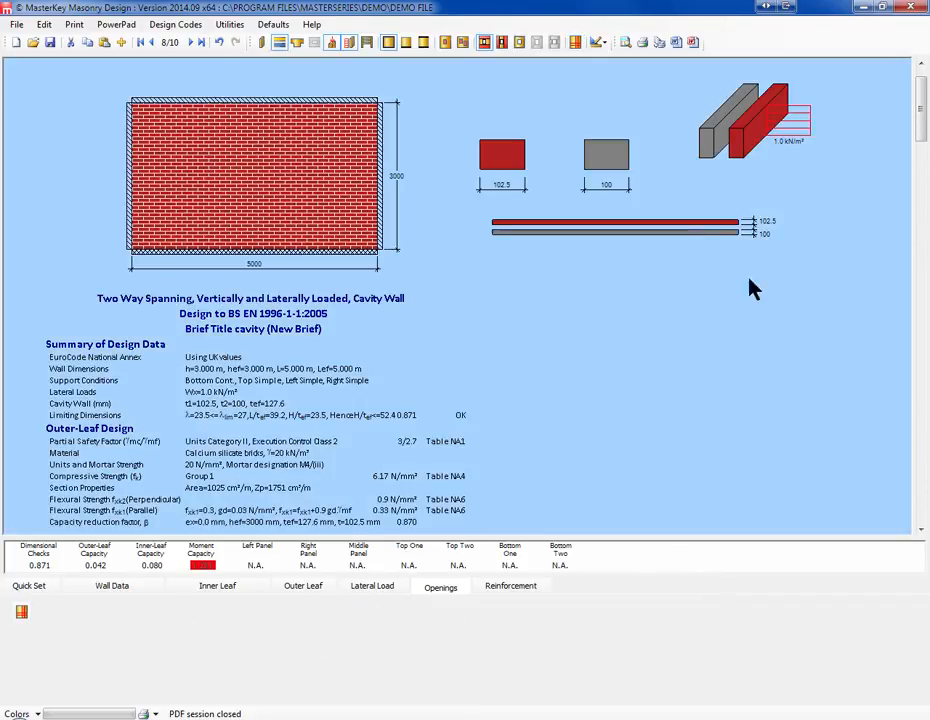
{"action": "left_click", "coordinate": [212, 601]}
{"action": "left_click", "coordinate": [112, 586]}
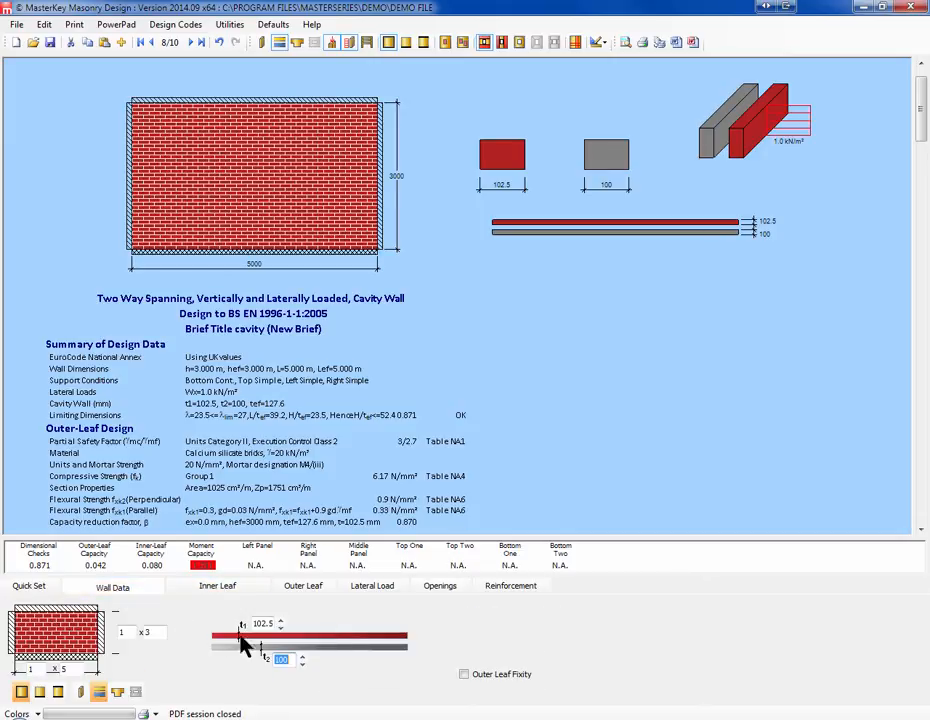
{"action": "left_click", "coordinate": [299, 656]}
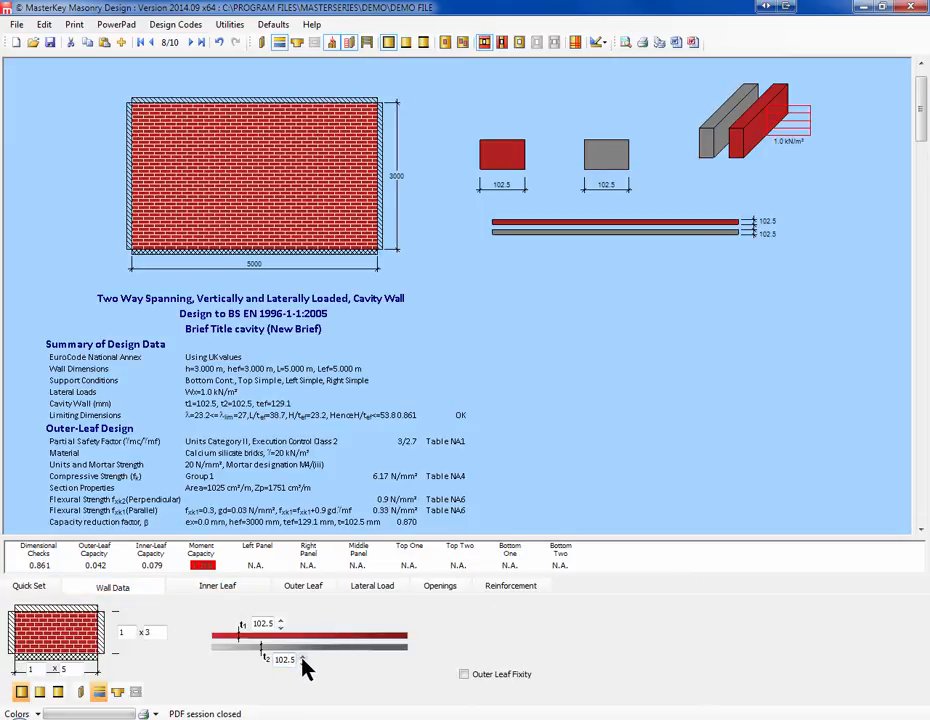
{"action": "left_click", "coordinate": [302, 657]}
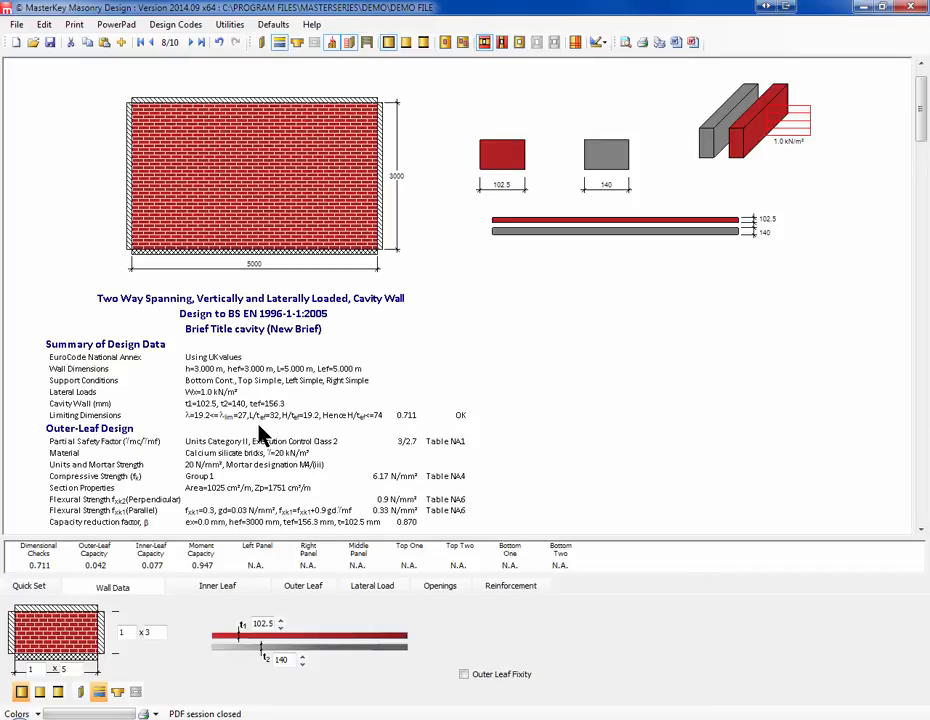
Step: Try the cavity wall's design to BS 5628 : 2005 and return it to BS EN 1996-1-1:2005
{"action": "left_click", "coordinate": [177, 27]}
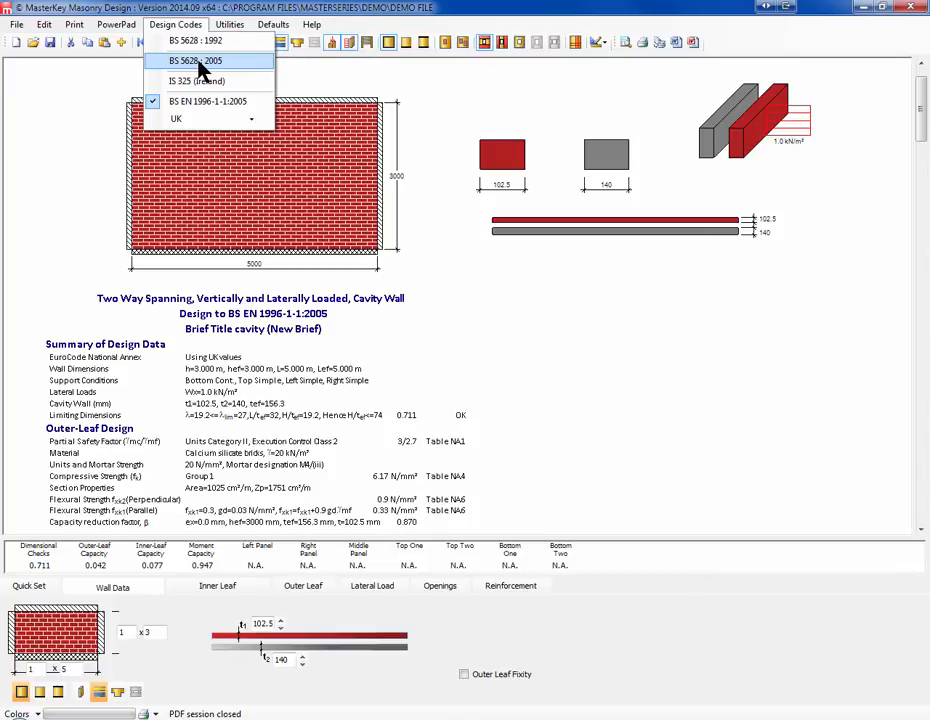
{"action": "left_click", "coordinate": [201, 62]}
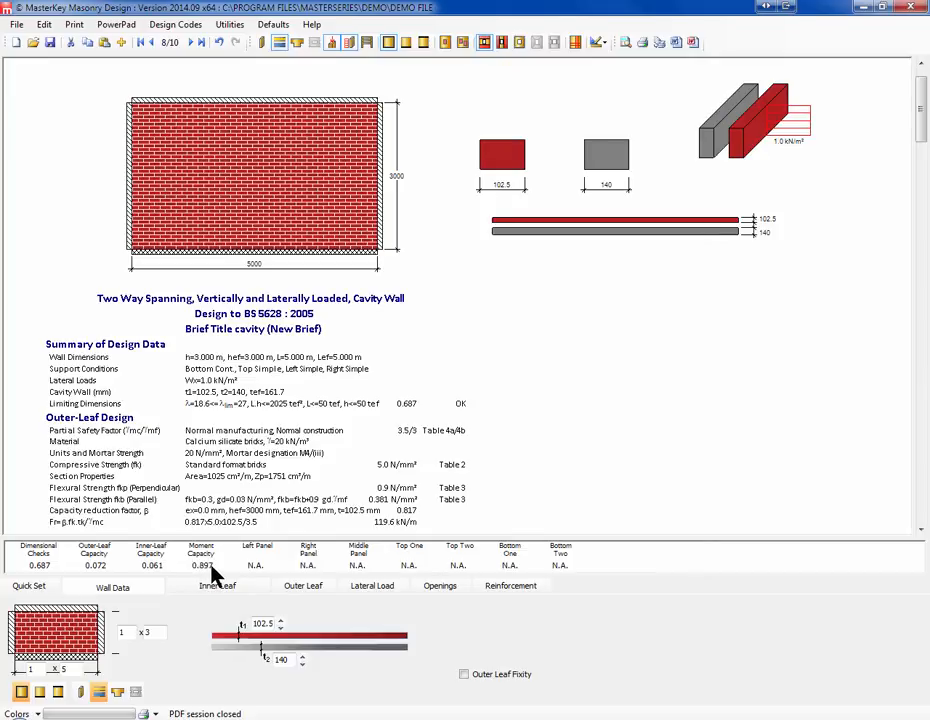
{"action": "left_click", "coordinate": [152, 24]}
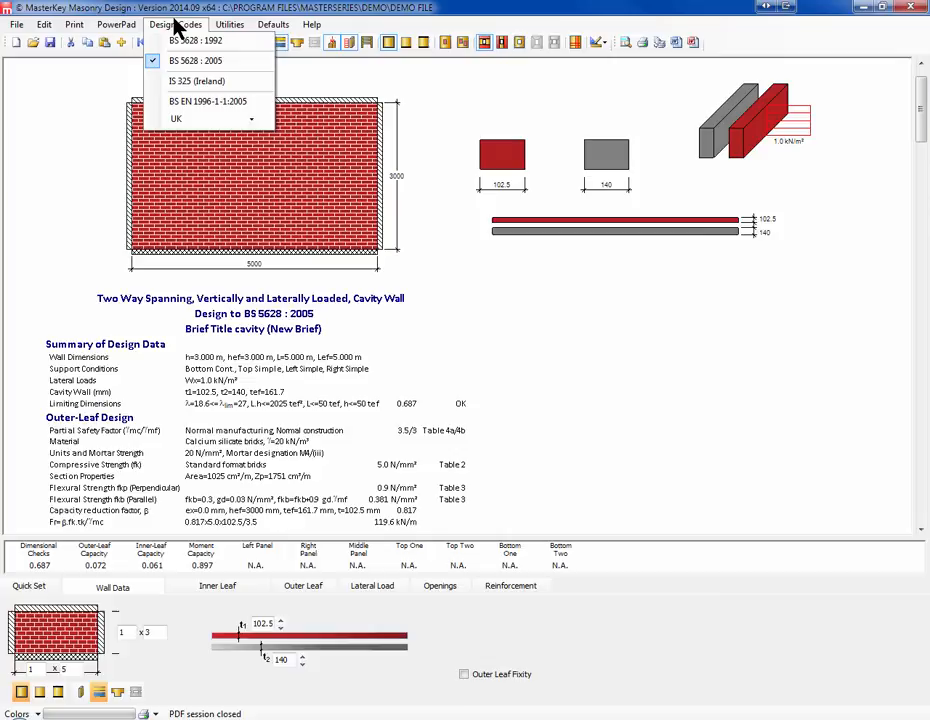
{"action": "left_click", "coordinate": [193, 104]}
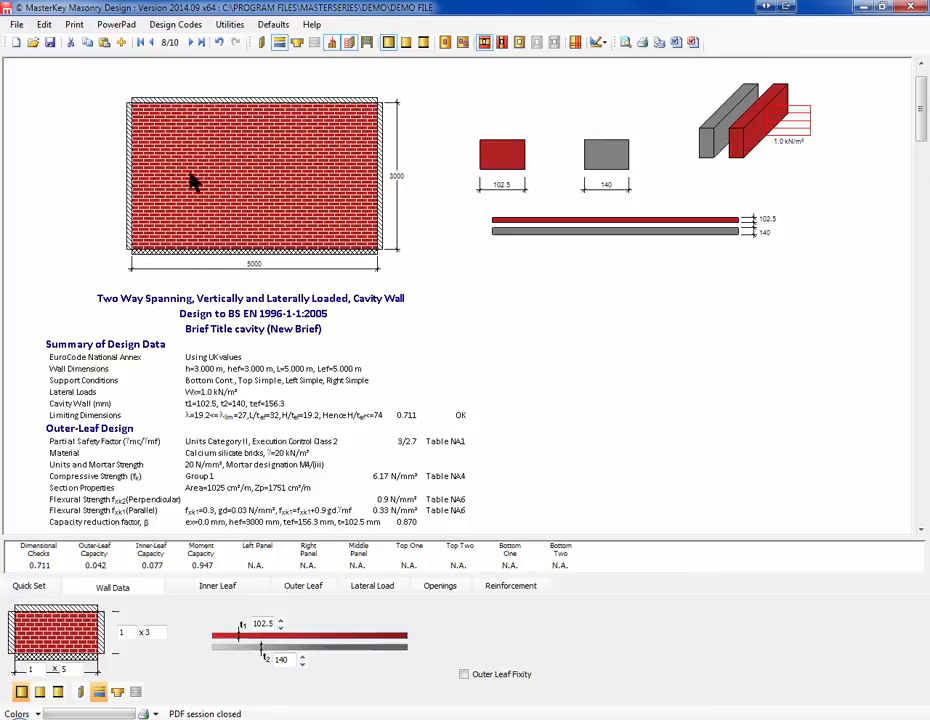
Step: Try the Defaults national annex values for BS EN 1996-1-1:2005 and return to the UK values
{"action": "left_click", "coordinate": [190, 25]}
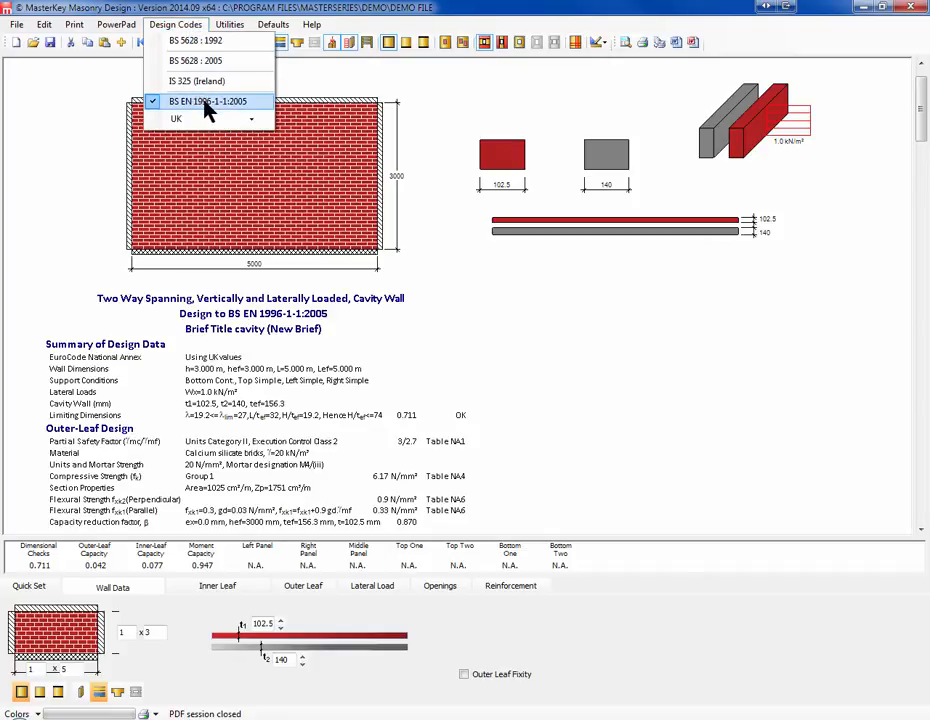
{"action": "left_click", "coordinate": [252, 121]}
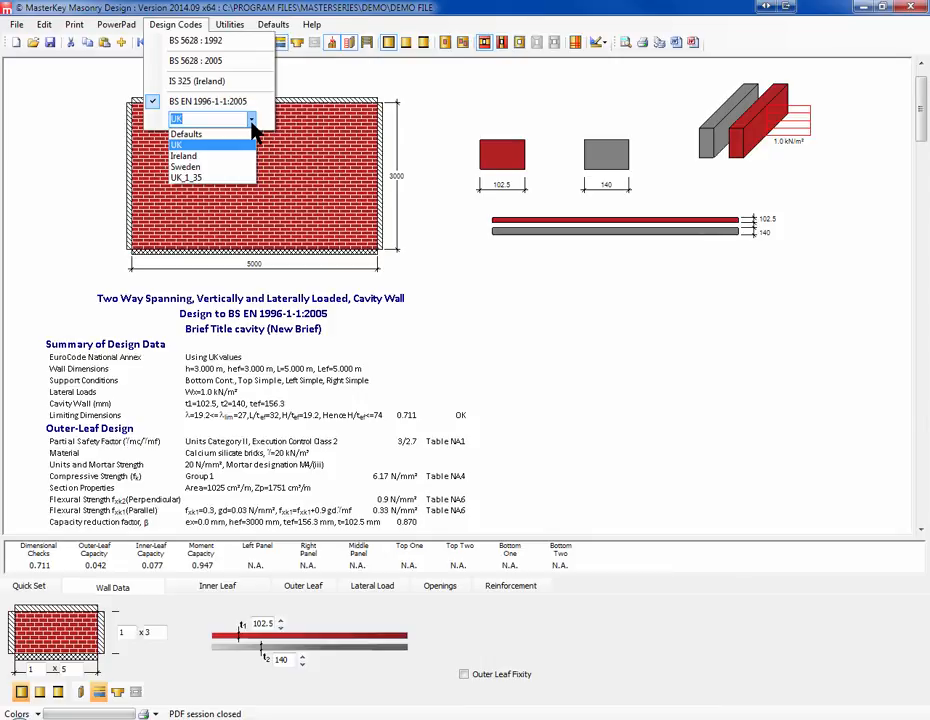
{"action": "left_click", "coordinate": [185, 138]}
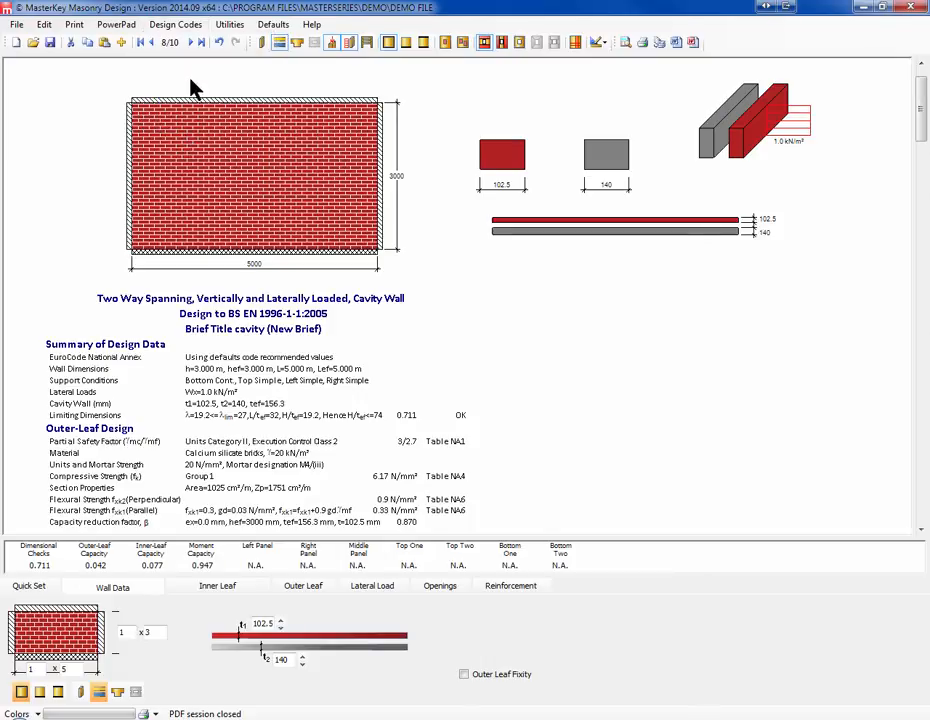
{"action": "left_click", "coordinate": [176, 24]}
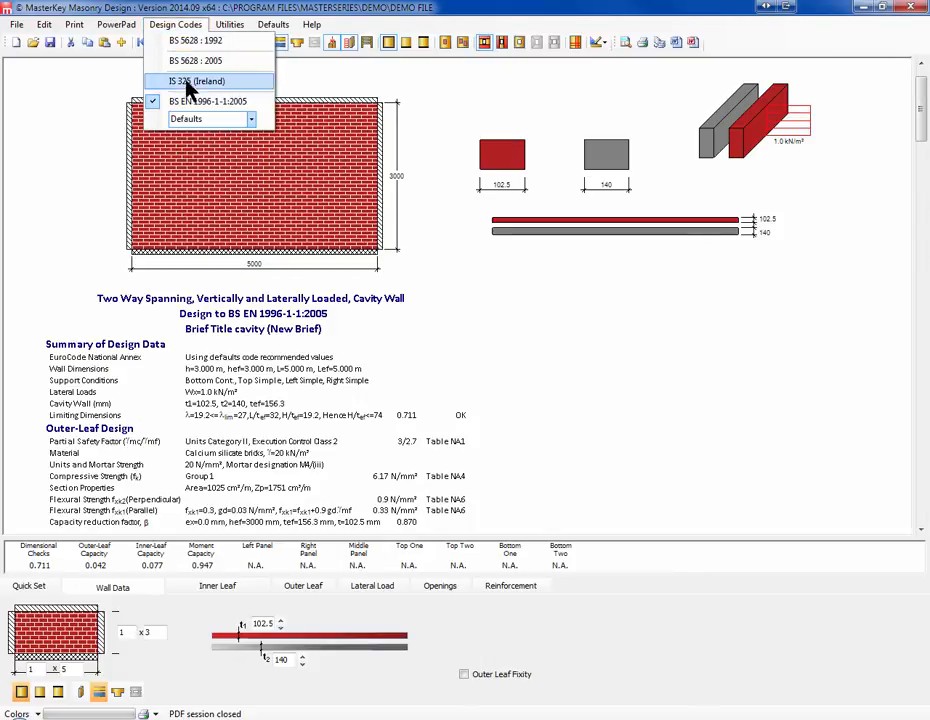
{"action": "left_click", "coordinate": [252, 121]}
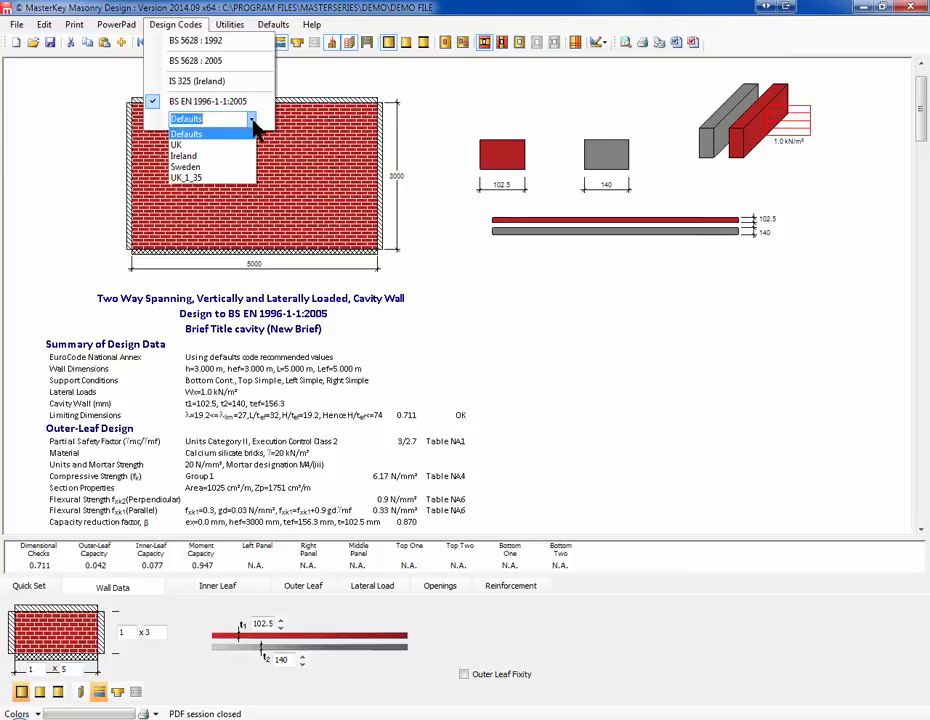
{"action": "left_click", "coordinate": [230, 148]}
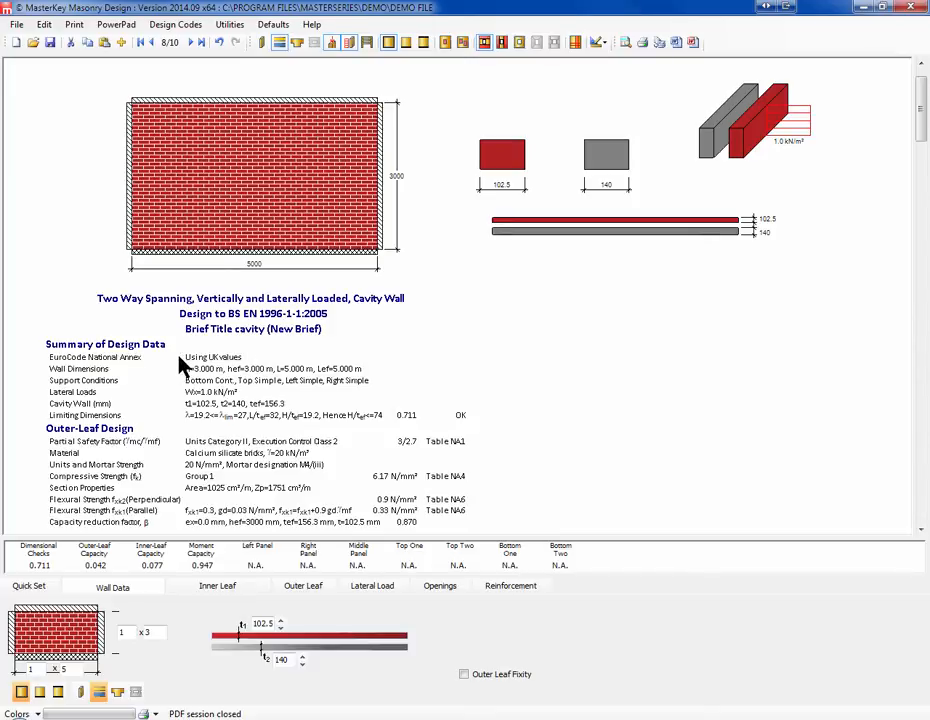
Step: Go to the cavity wall with a window (9/10) and show its single-opening settings
{"action": "left_click", "coordinate": [191, 42]}
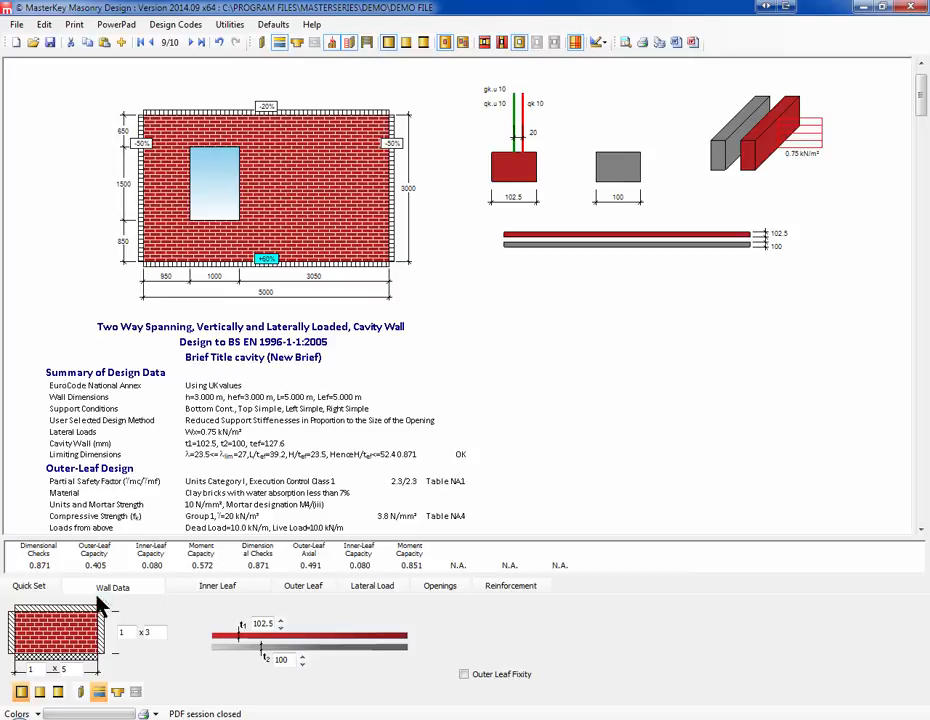
{"action": "left_click", "coordinate": [440, 587]}
{"action": "left_click", "coordinate": [21, 614]}
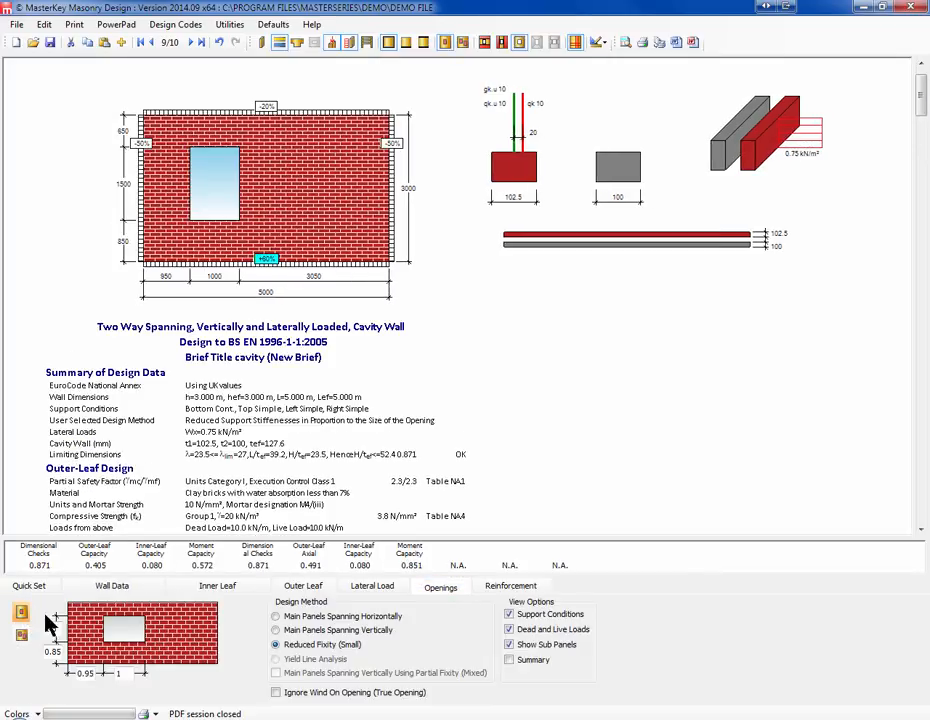
Step: Try designing the wall with main panels spanning horizontally, vertically and vertically with partial fixity (Mixed), and return to Reduced Fixity (Small)
{"action": "left_click", "coordinate": [276, 616]}
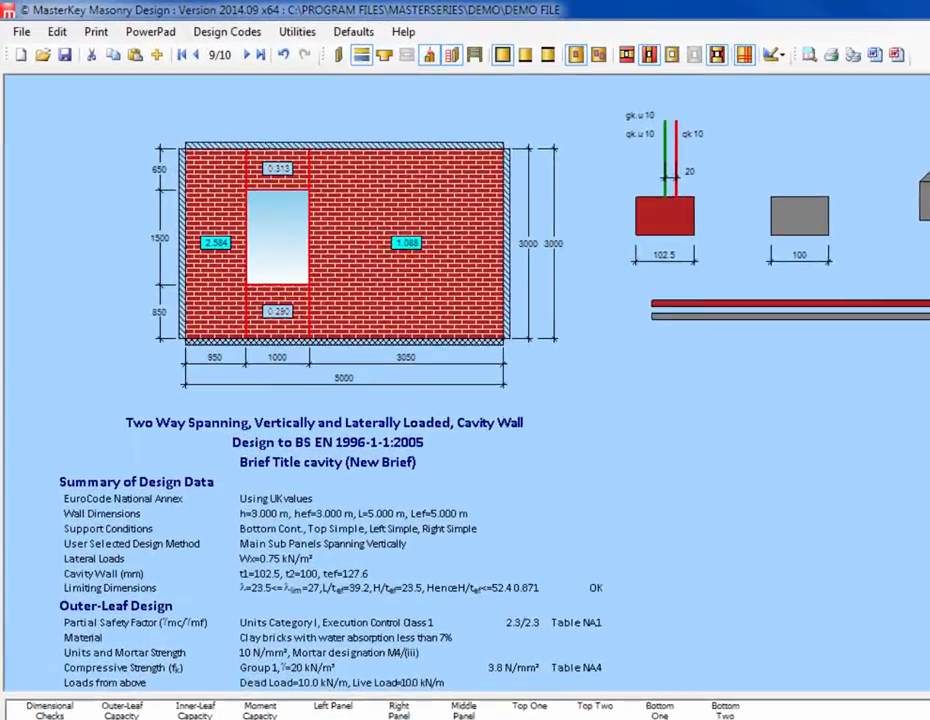
{"action": "left_click", "coordinate": [278, 673]}
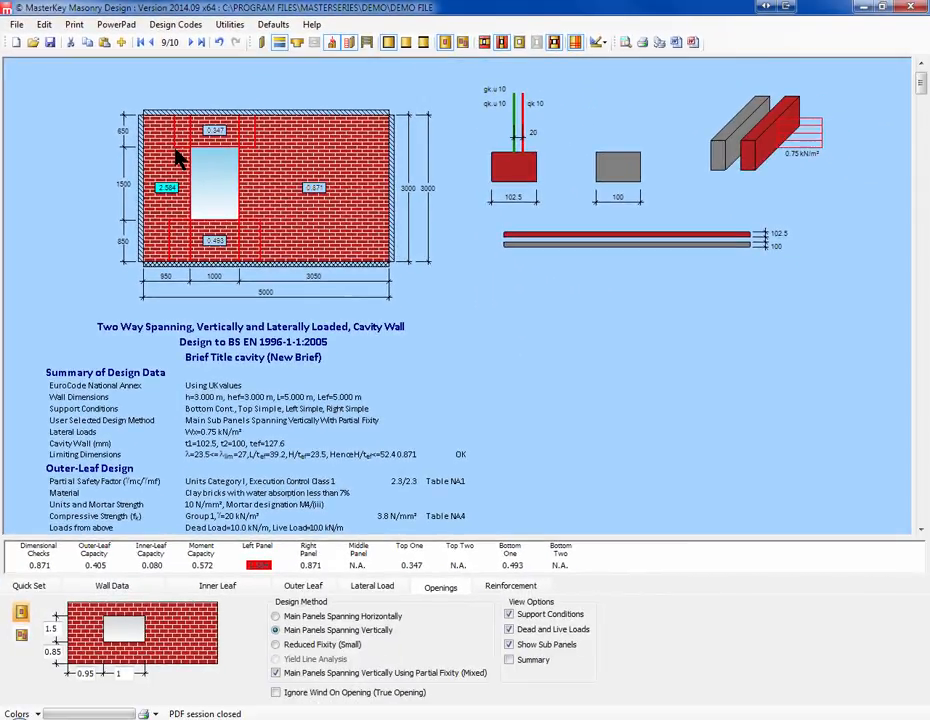
{"action": "left_click", "coordinate": [277, 646]}
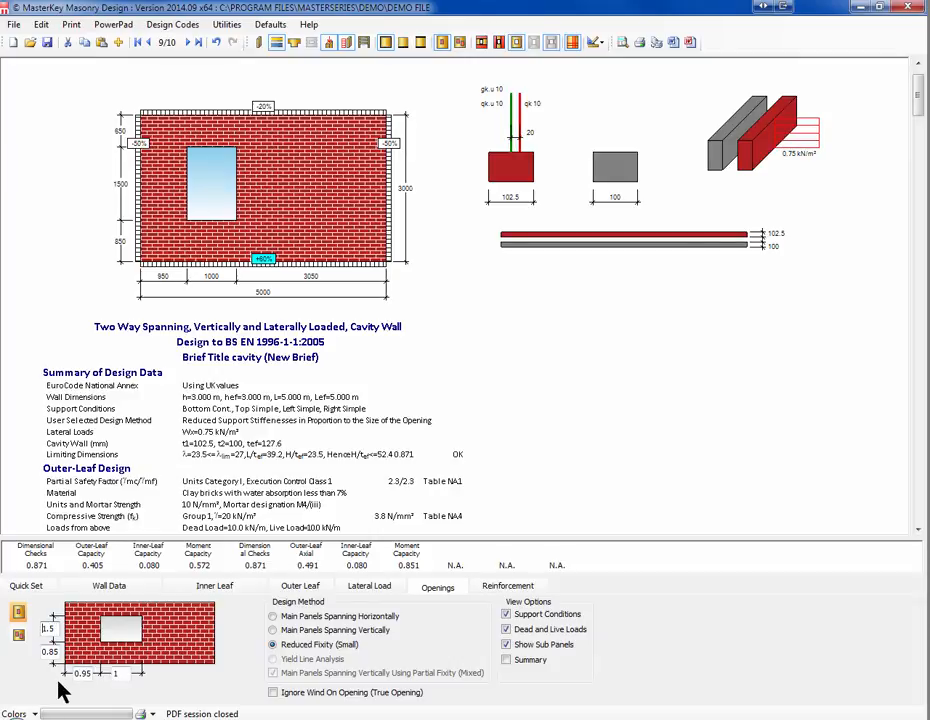
Step: Try an opening height of 2.5 m, reduce it to 0.5 m, and set the design method to Reduced Fixity (Small)
{"action": "type", "text": "2"}
{"action": "key", "text": "Delete"}
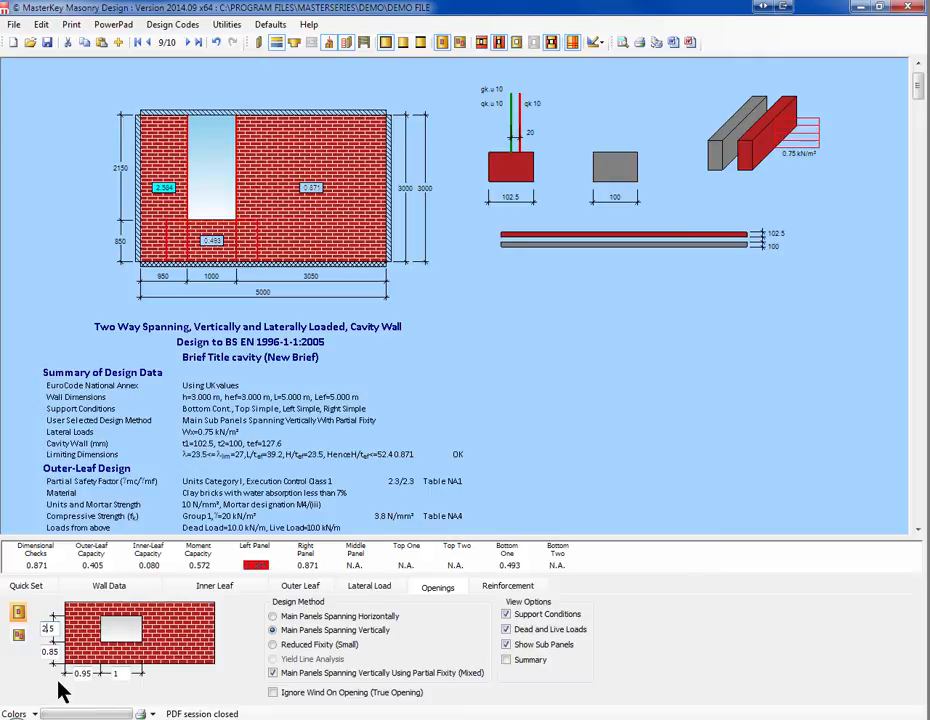
{"action": "key", "text": "BackSpace"}
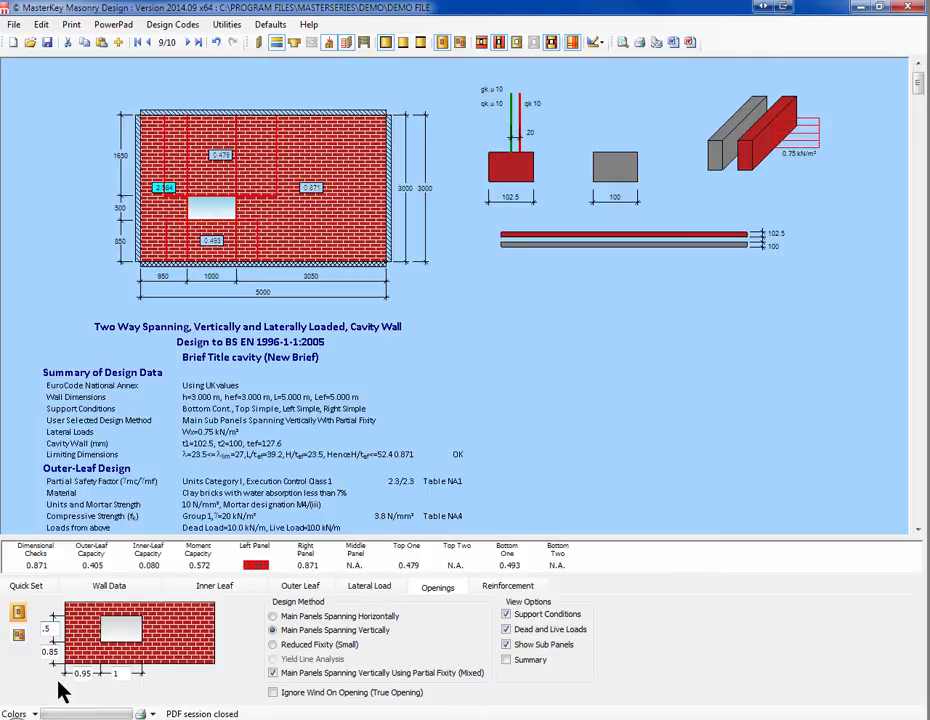
{"action": "type", "text": "2"}
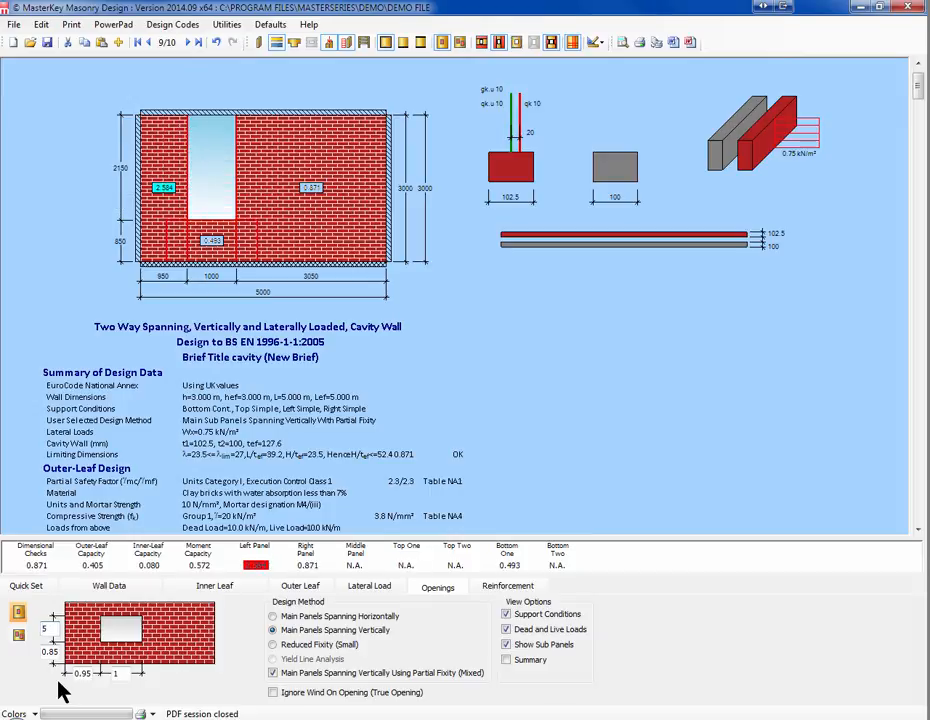
{"action": "key", "text": "BackSpace"}
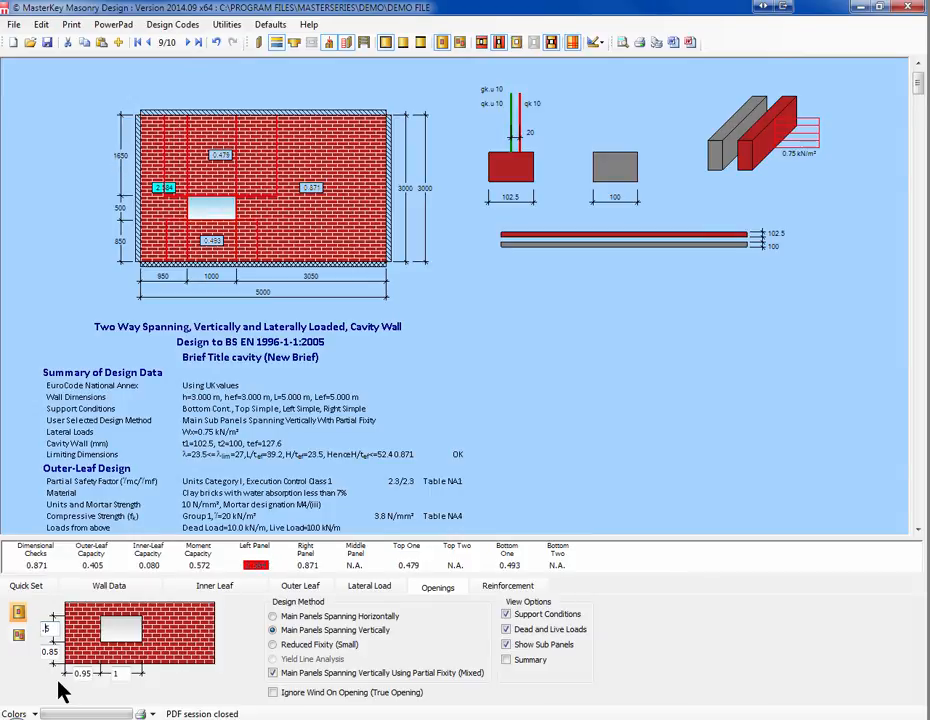
{"action": "left_click", "coordinate": [310, 646]}
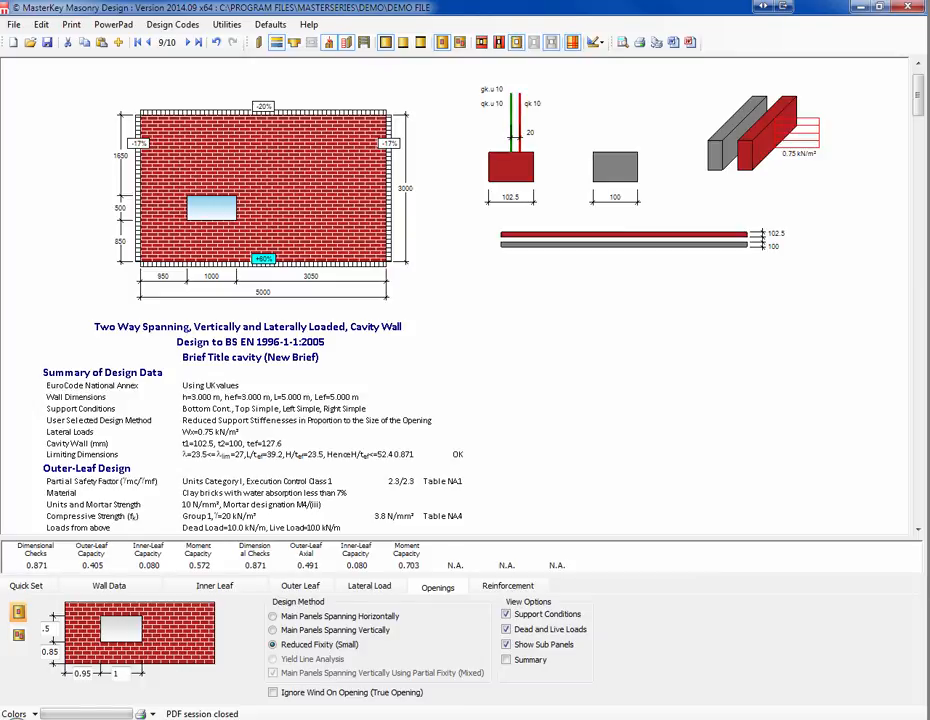
Step: Add a second opening to the cavity wall and turn on bed reinforcement for its inner leaf
{"action": "left_click", "coordinate": [18, 634]}
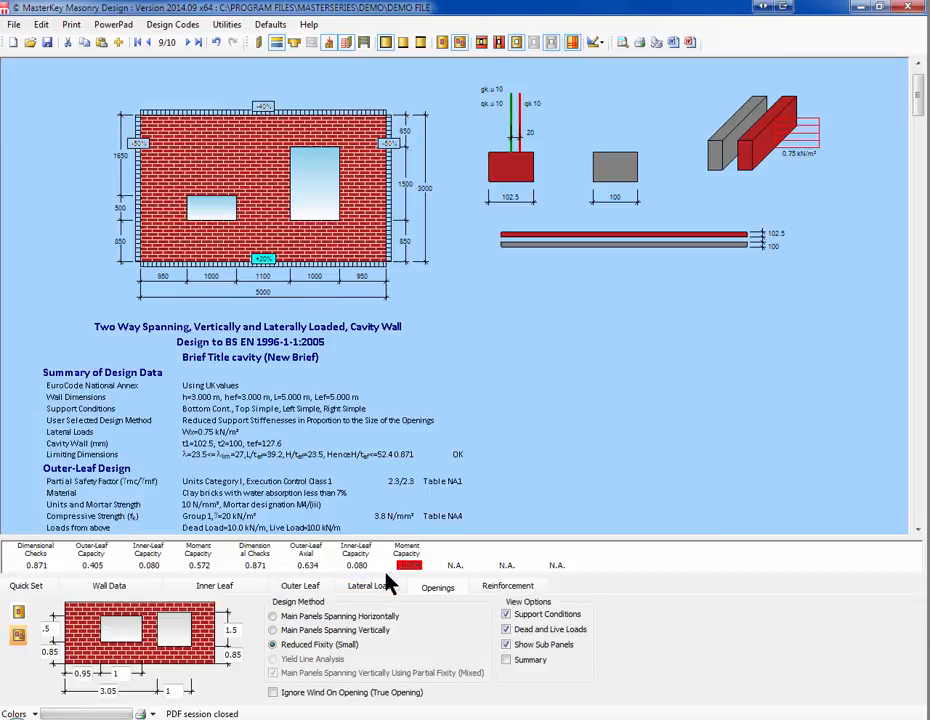
{"action": "left_click", "coordinate": [490, 588]}
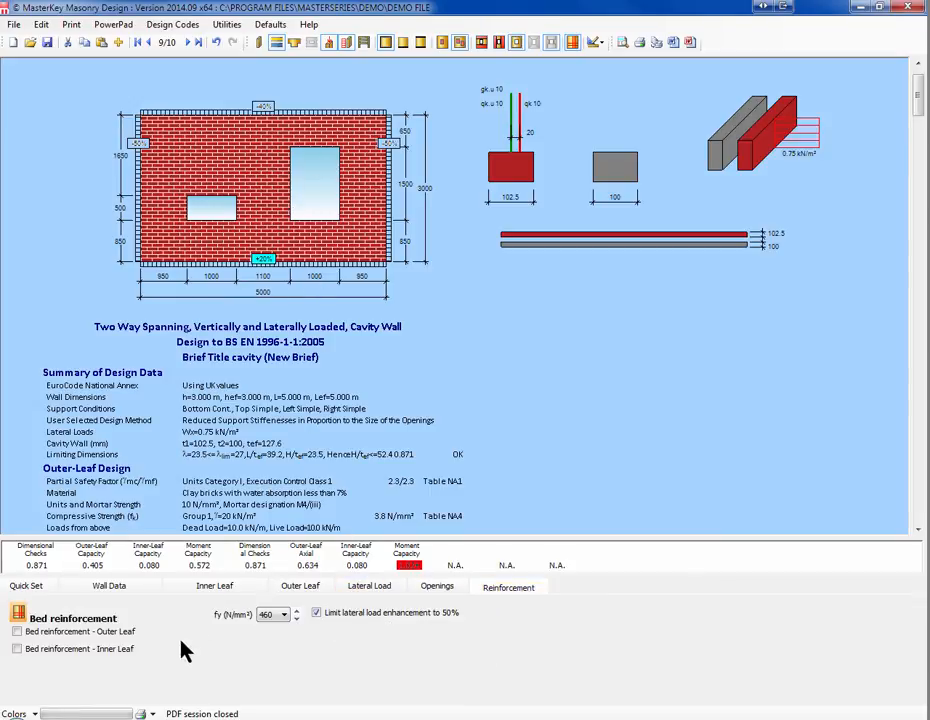
{"action": "left_click", "coordinate": [18, 649]}
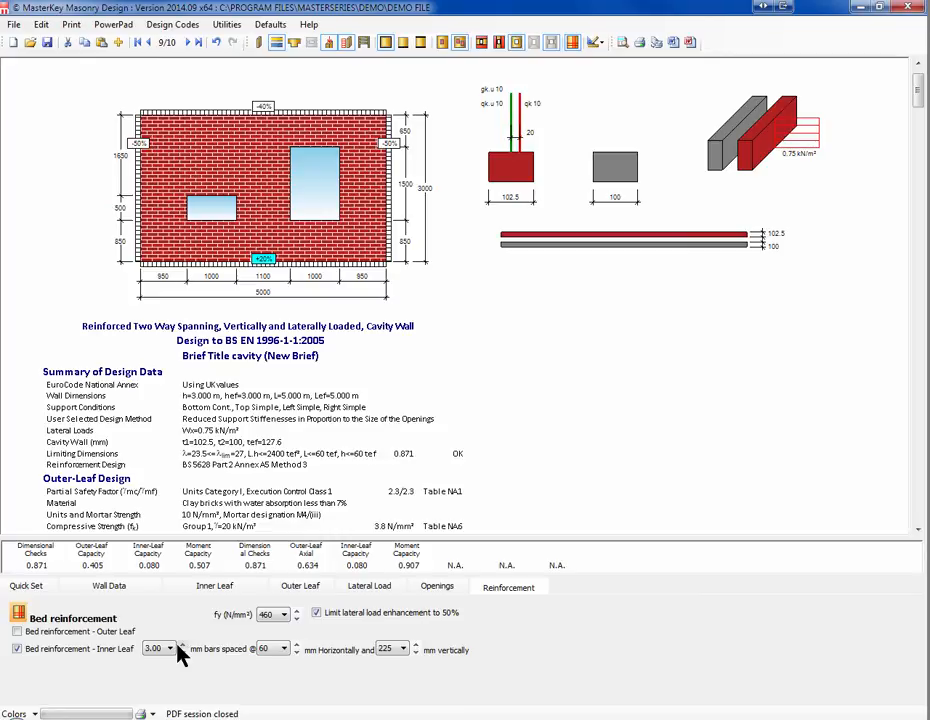
Step: Go to the masonry column (10/10) and lower its concrete block units strength to 17.5 N/mm²
{"action": "left_click", "coordinate": [187, 44]}
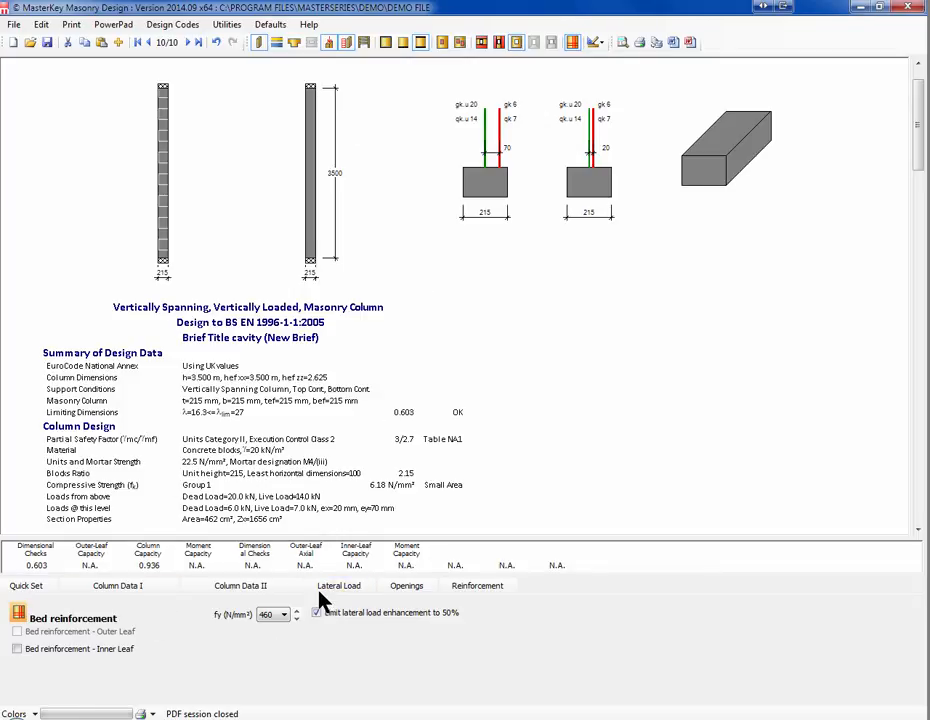
{"action": "left_click", "coordinate": [250, 595]}
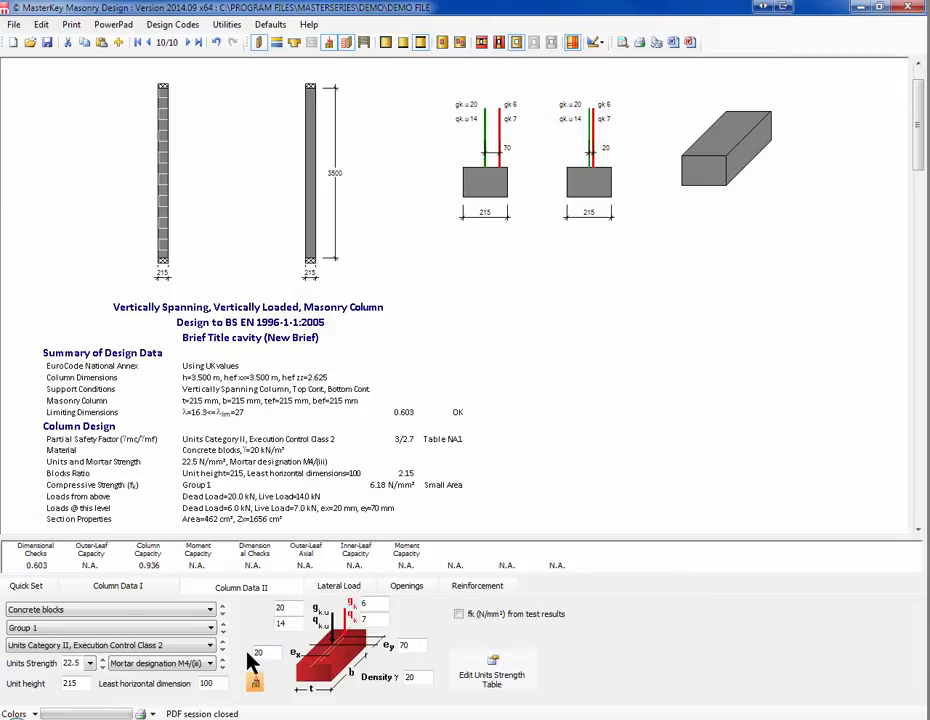
{"action": "left_click", "coordinate": [101, 659]}
{"action": "left_click", "coordinate": [101, 667]}
{"action": "left_click", "coordinate": [101, 667]}
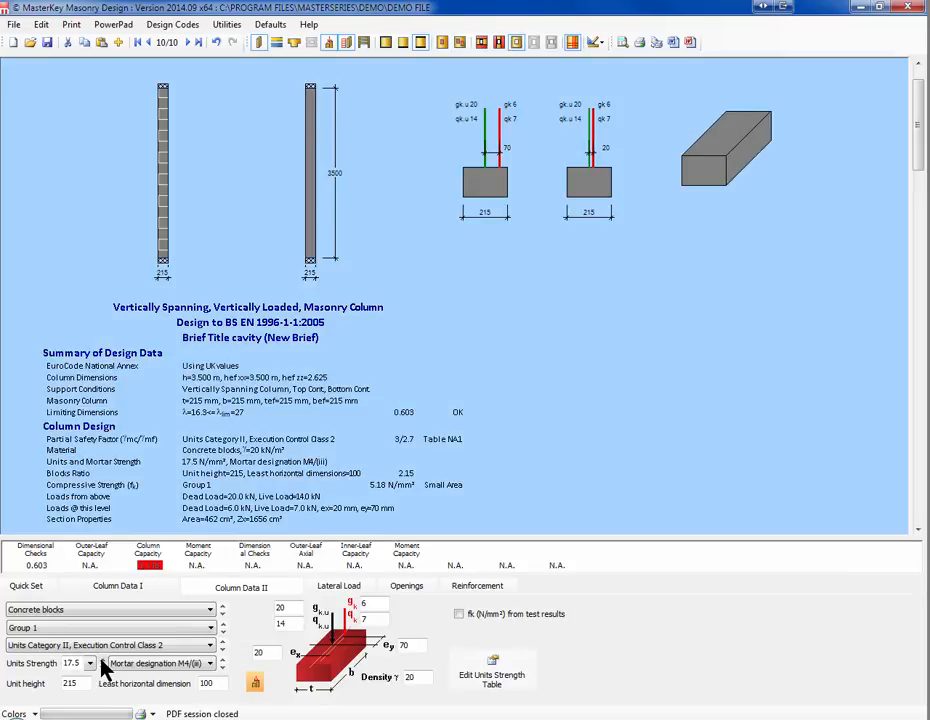
Step: Try column units strengths of 10.4 and 22.5 N/mm², and return to 17.5 N/mm²
{"action": "left_click", "coordinate": [101, 665]}
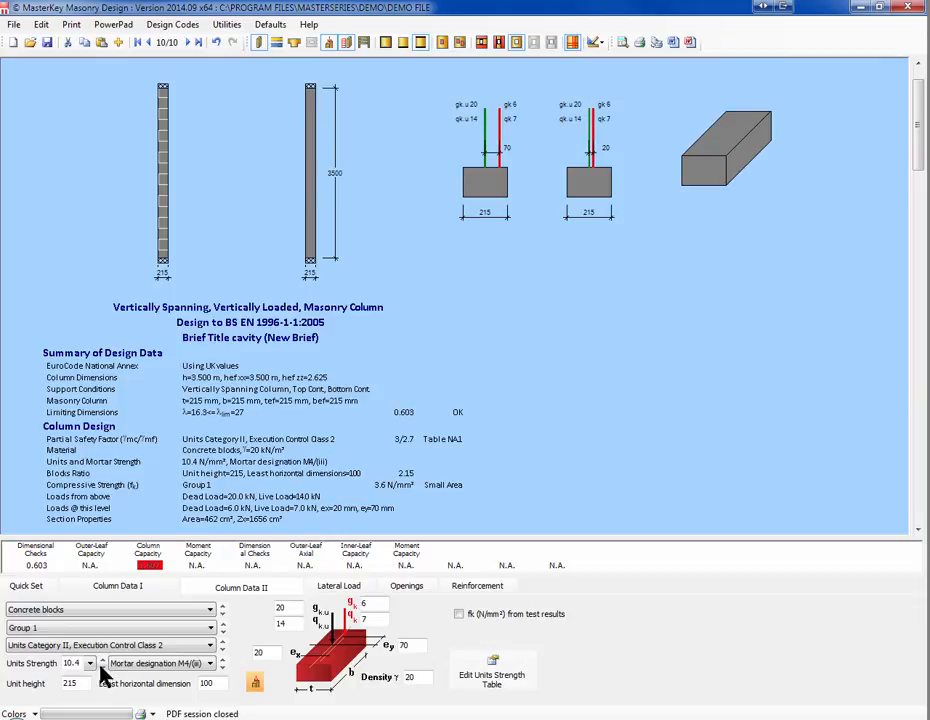
{"action": "left_click", "coordinate": [102, 667]}
{"action": "left_click", "coordinate": [102, 660]}
{"action": "left_click", "coordinate": [102, 660]}
{"action": "left_click", "coordinate": [102, 660]}
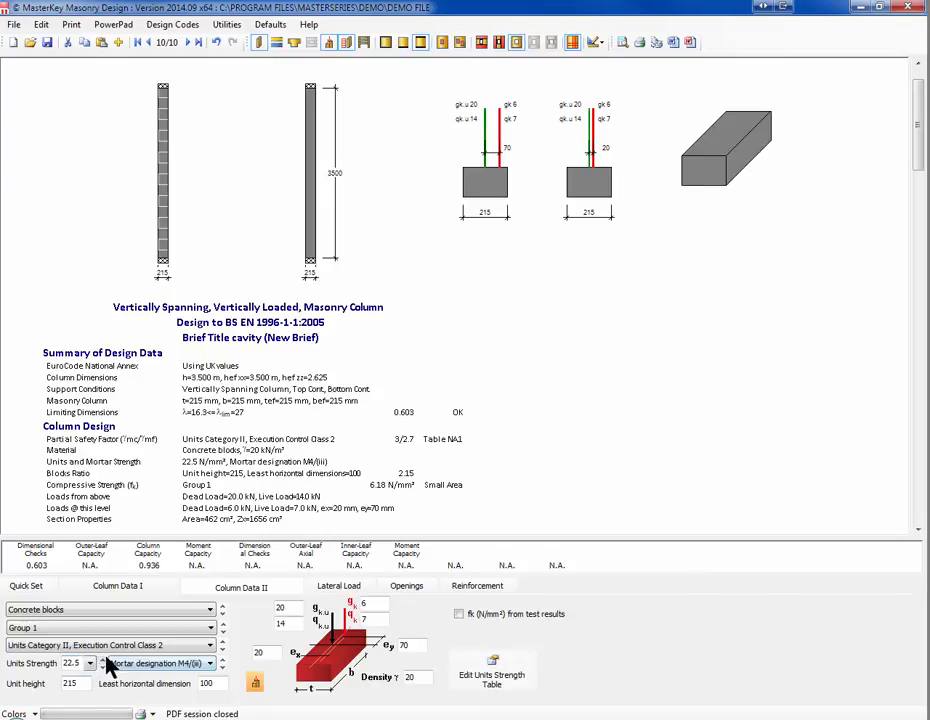
{"action": "left_click", "coordinate": [103, 659]}
{"action": "left_click", "coordinate": [103, 666]}
{"action": "left_click", "coordinate": [103, 666]}
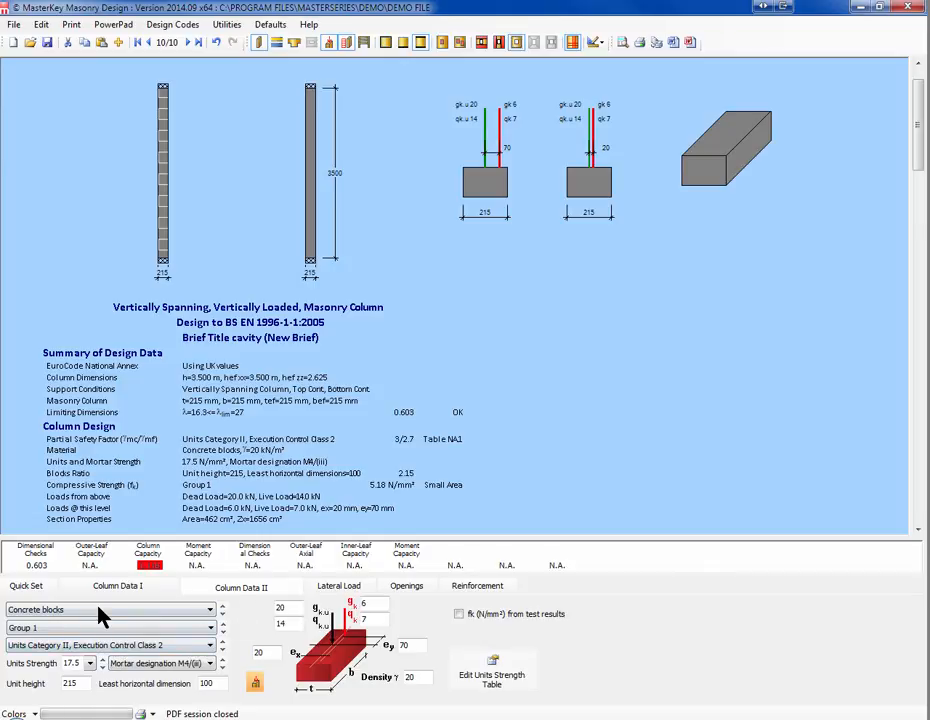
Step: Try a column breadth b of 325 mm and return it to 215 mm
{"action": "left_click", "coordinate": [118, 587]}
{"action": "left_click", "coordinate": [301, 684]}
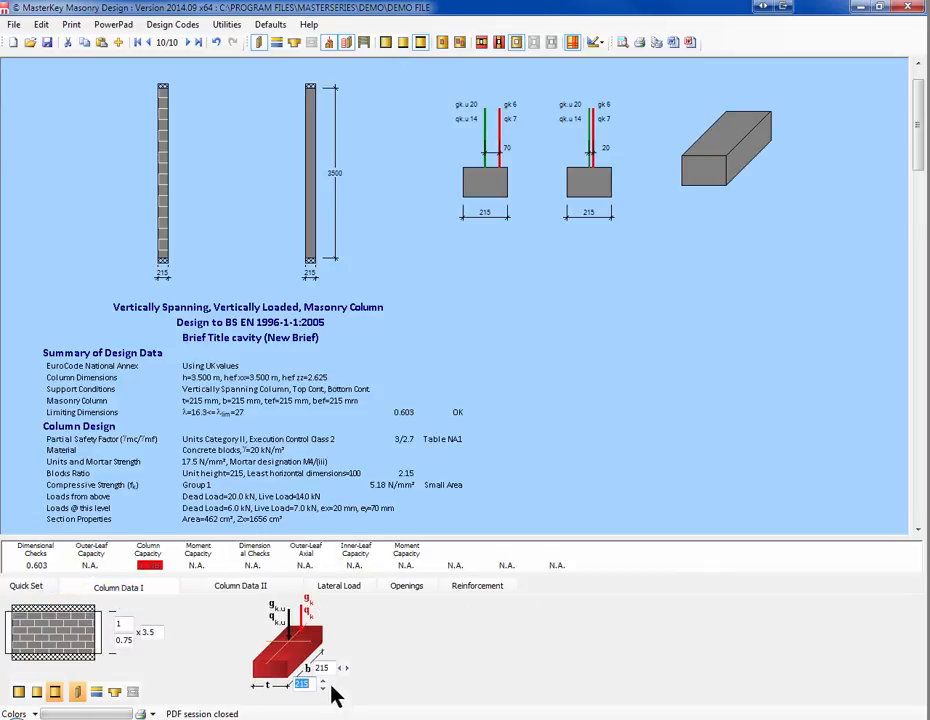
{"action": "left_click", "coordinate": [346, 668]}
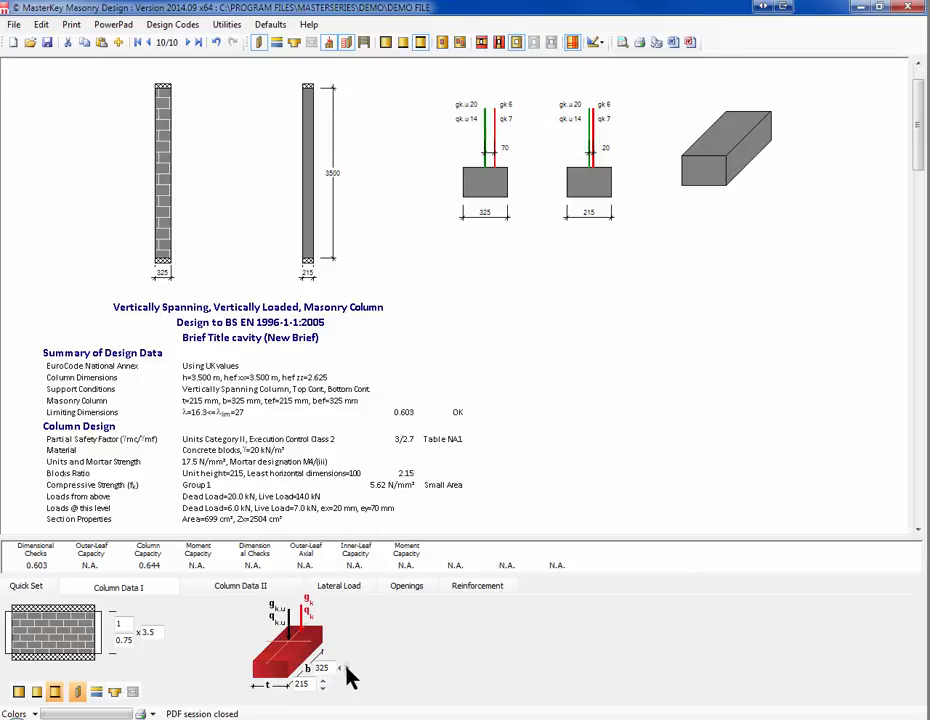
{"action": "left_click", "coordinate": [341, 668]}
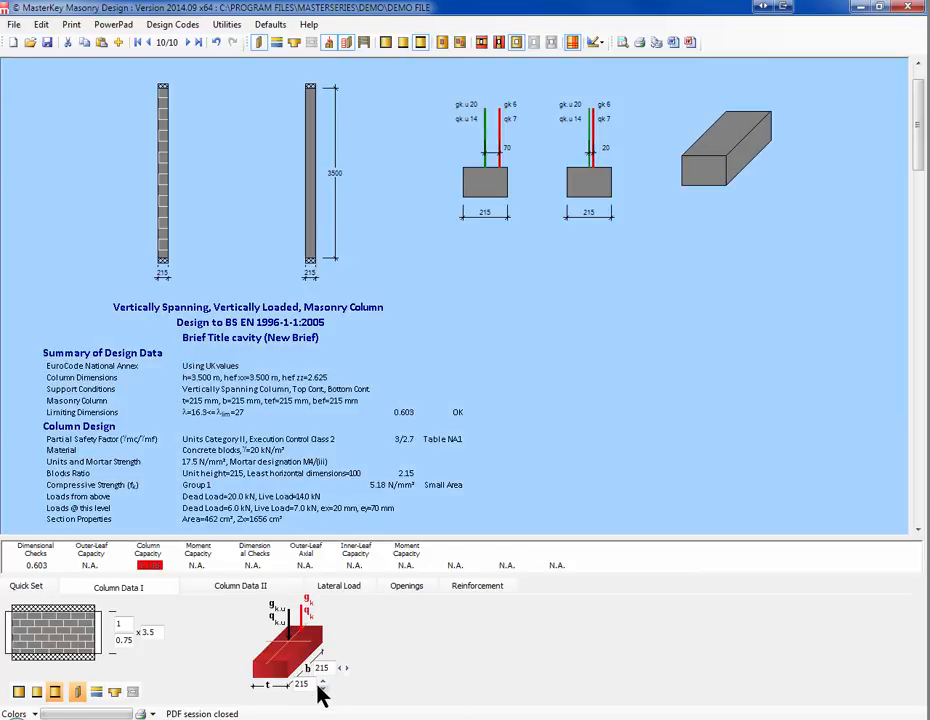
Step: Increase the column's thickness t to 325 mm, and change it to 300 mm
{"action": "left_click", "coordinate": [323, 684]}
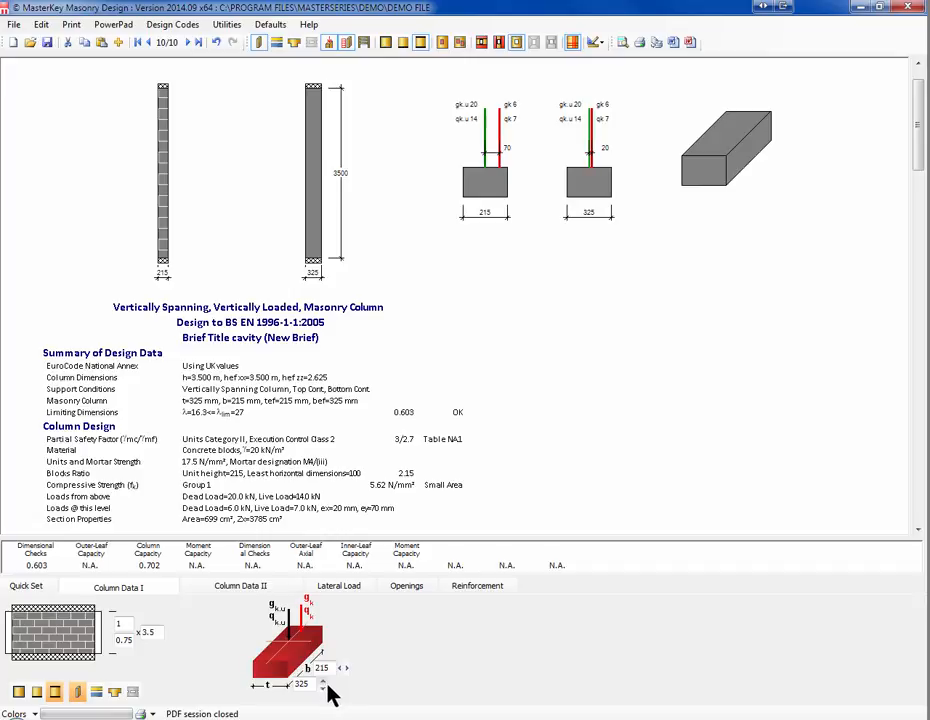
{"action": "double_click", "coordinate": [310, 684]}
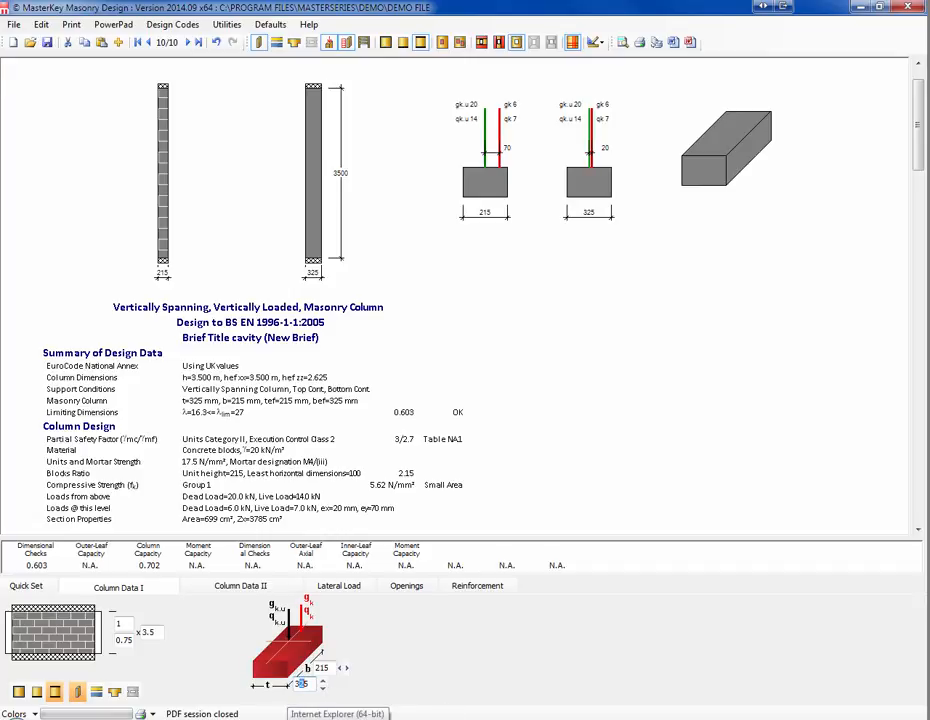
{"action": "type", "text": "300"}
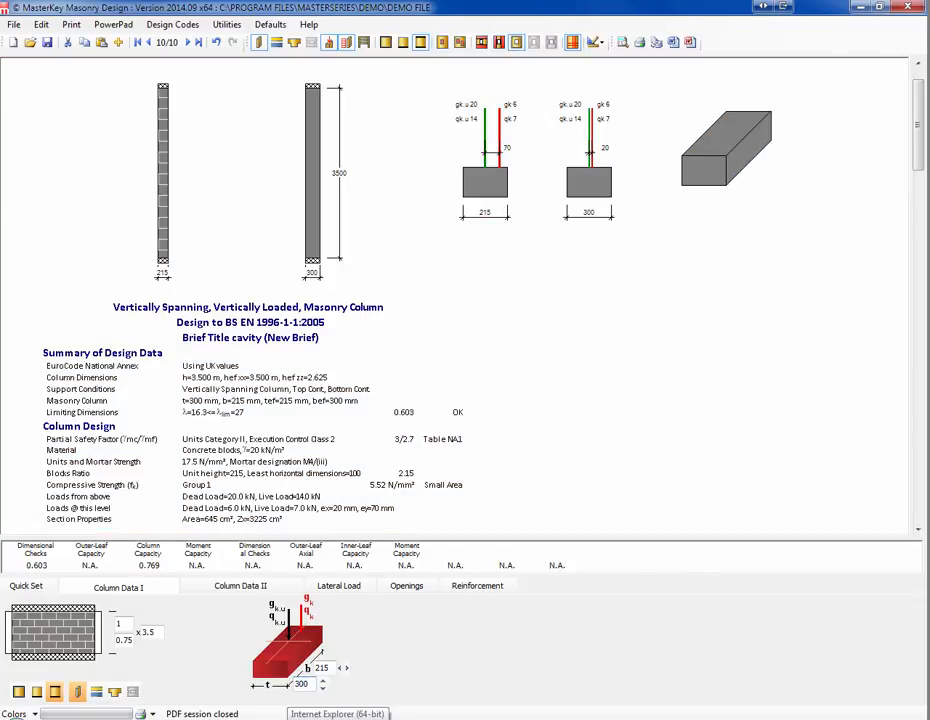
Step: Try a column thickness t of 250 mm with a breadth b of 150 mm
{"action": "key", "text": "shift+Left"}
{"action": "key", "text": "shift+Left"}
{"action": "key", "text": "shift+Left"}
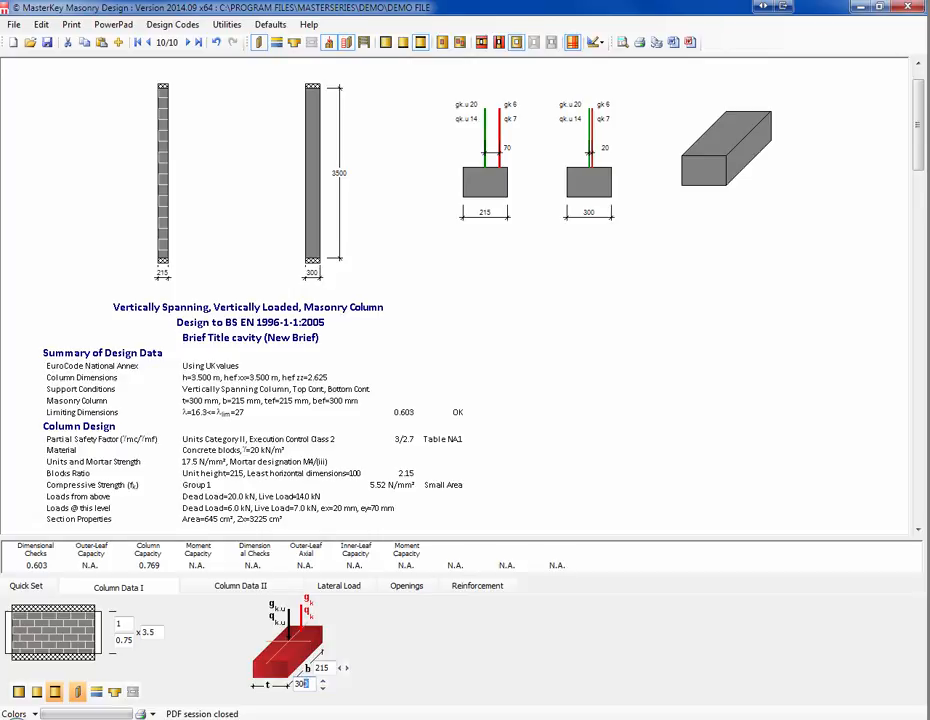
{"action": "type", "text": "250"}
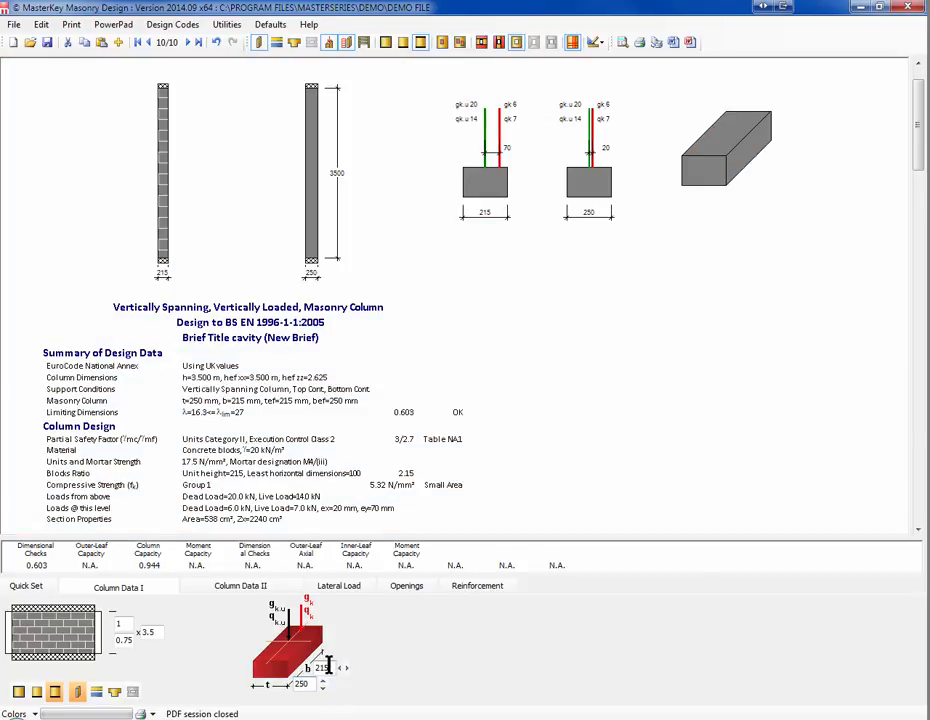
{"action": "double_click", "coordinate": [316, 668]}
{"action": "type", "text": "150"}
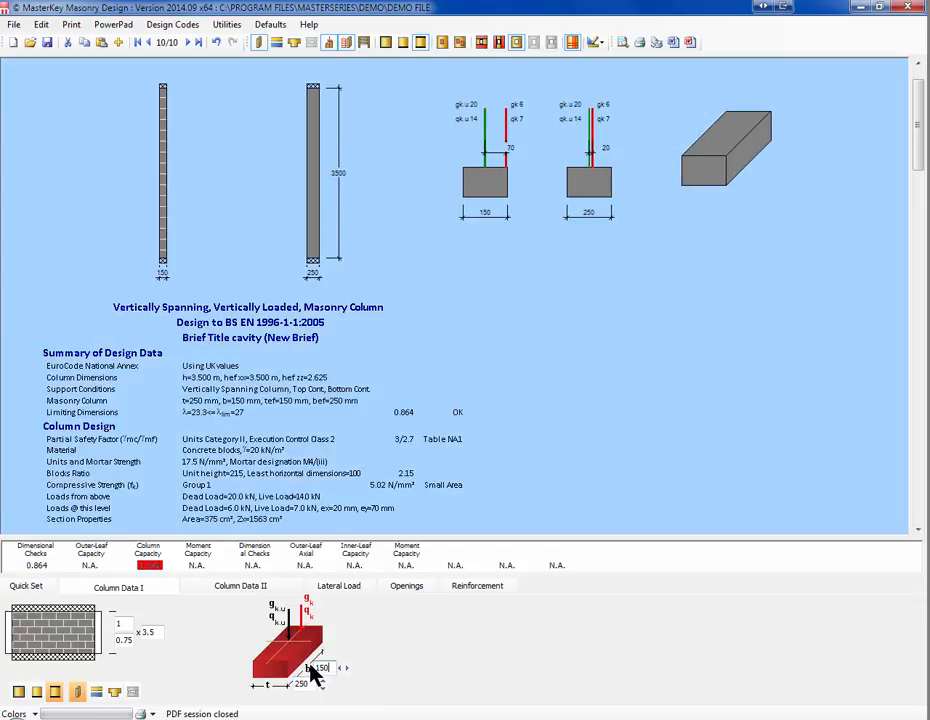
Step: Change the column's breadth b to 325 mm and its thickness t to 215 mm
{"action": "left_click", "coordinate": [340, 668]}
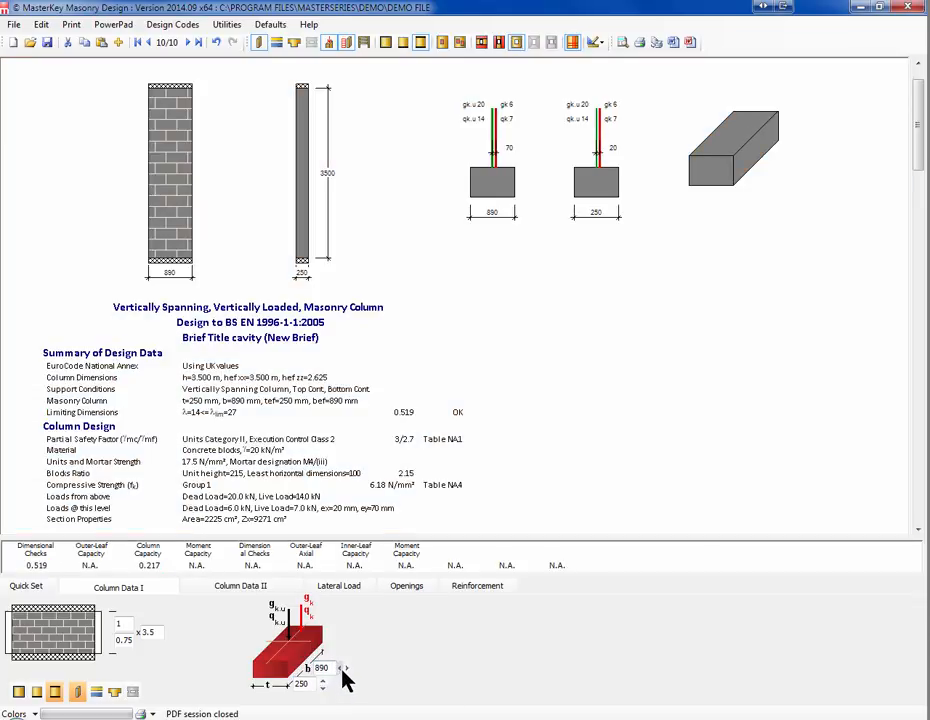
{"action": "left_click", "coordinate": [346, 668]}
{"action": "left_click", "coordinate": [346, 668]}
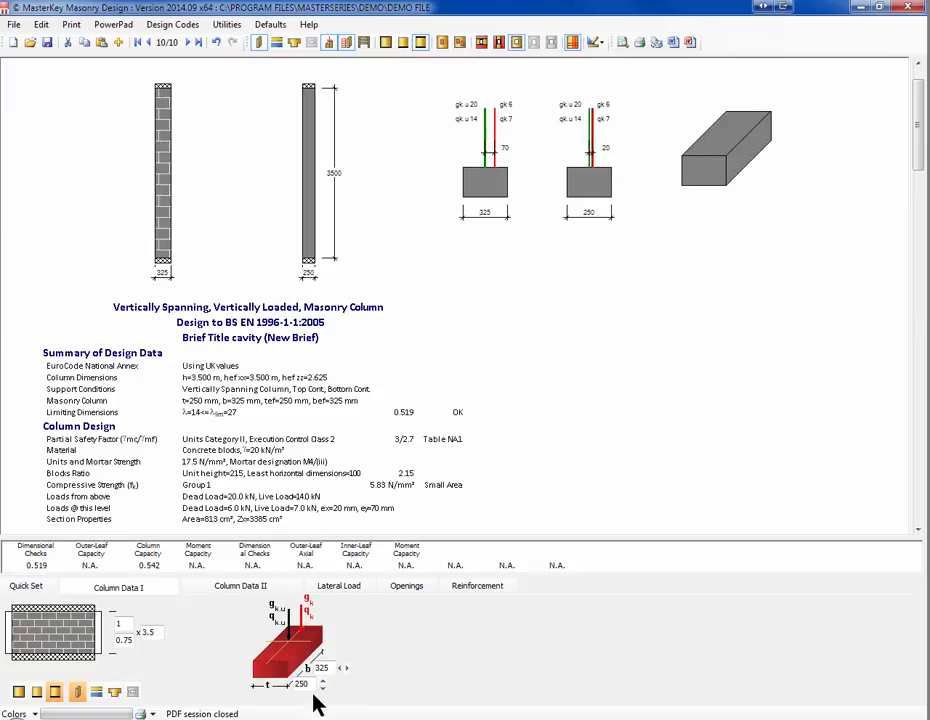
{"action": "left_click", "coordinate": [323, 687]}
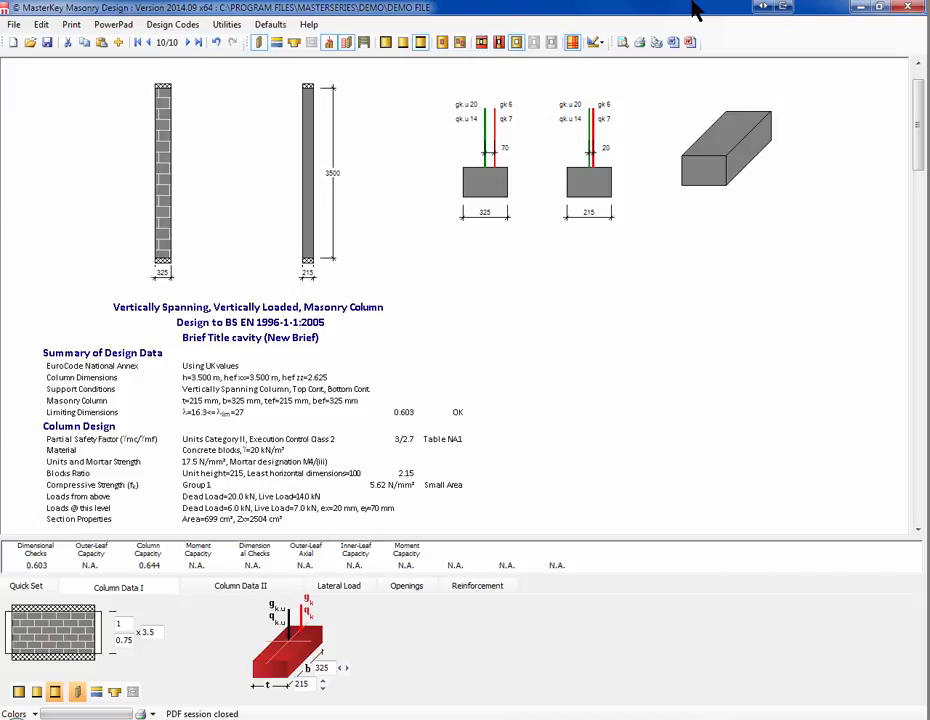
Step: Look over the column's openings options and bed reinforcement settings
{"action": "left_click", "coordinate": [410, 587]}
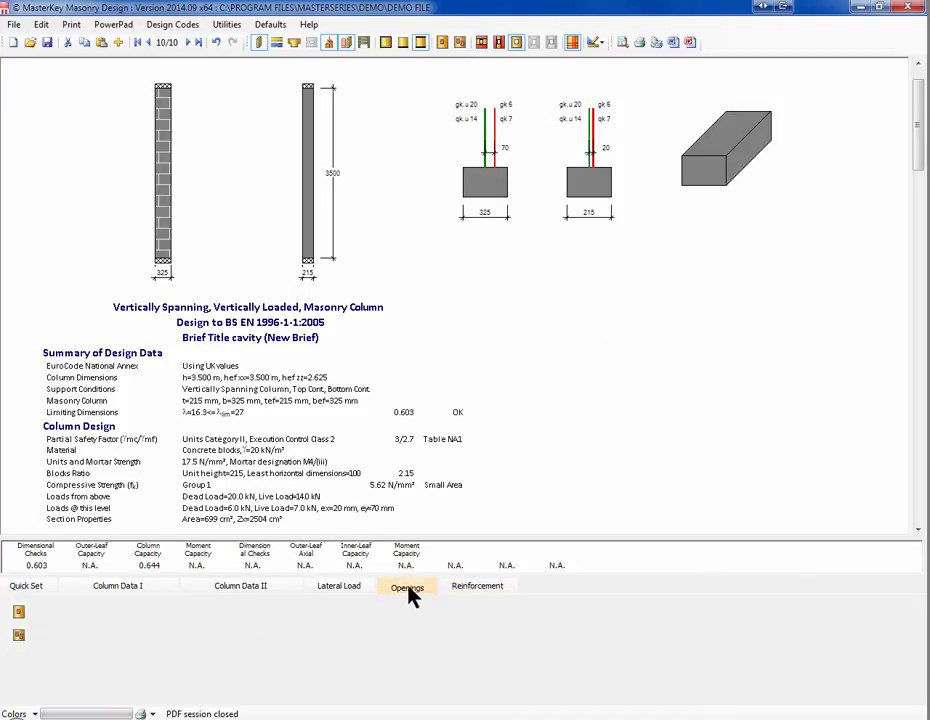
{"action": "left_click", "coordinate": [470, 588]}
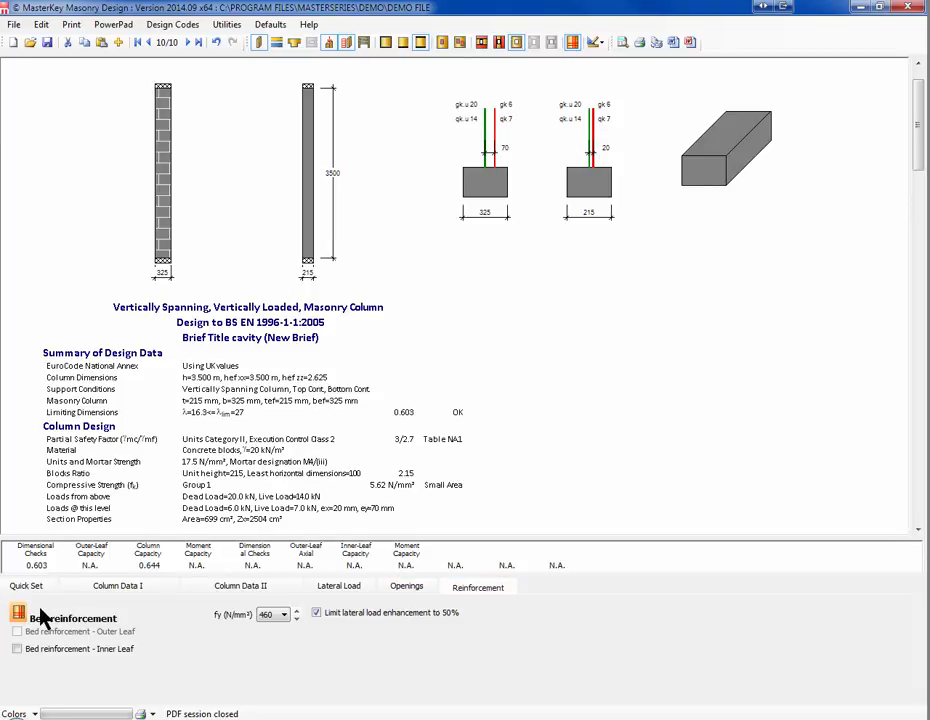
{"action": "left_click", "coordinate": [406, 584]}
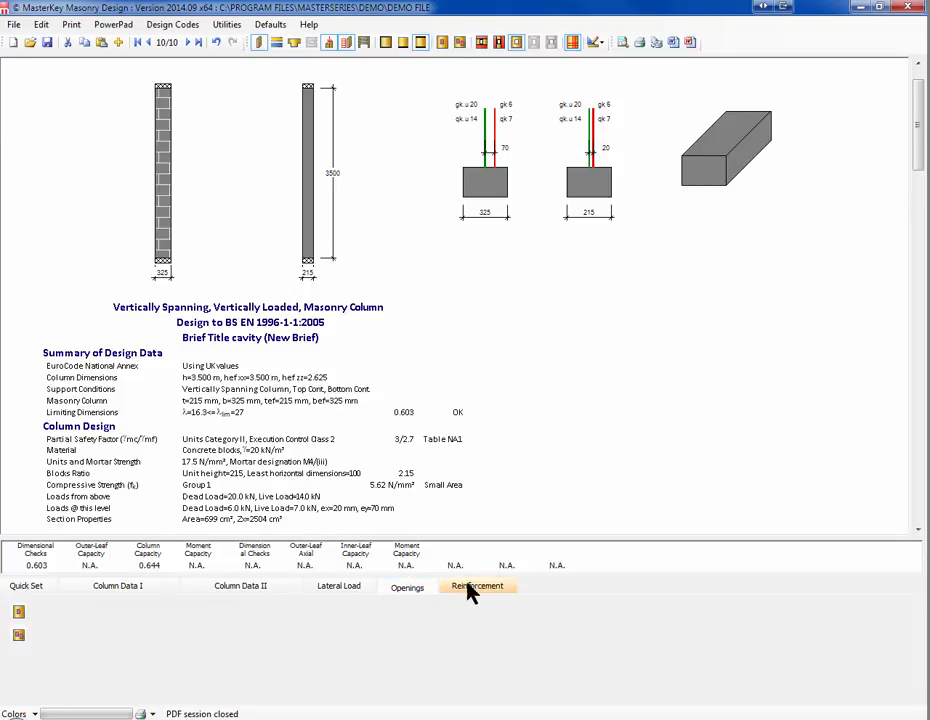
{"action": "left_click", "coordinate": [467, 584]}
Step: Switch to the Chrome browser and view the technical note on the Reduced Fixity Method in Masonry Panel Design
{"action": "left_click", "coordinate": [352, 592]}
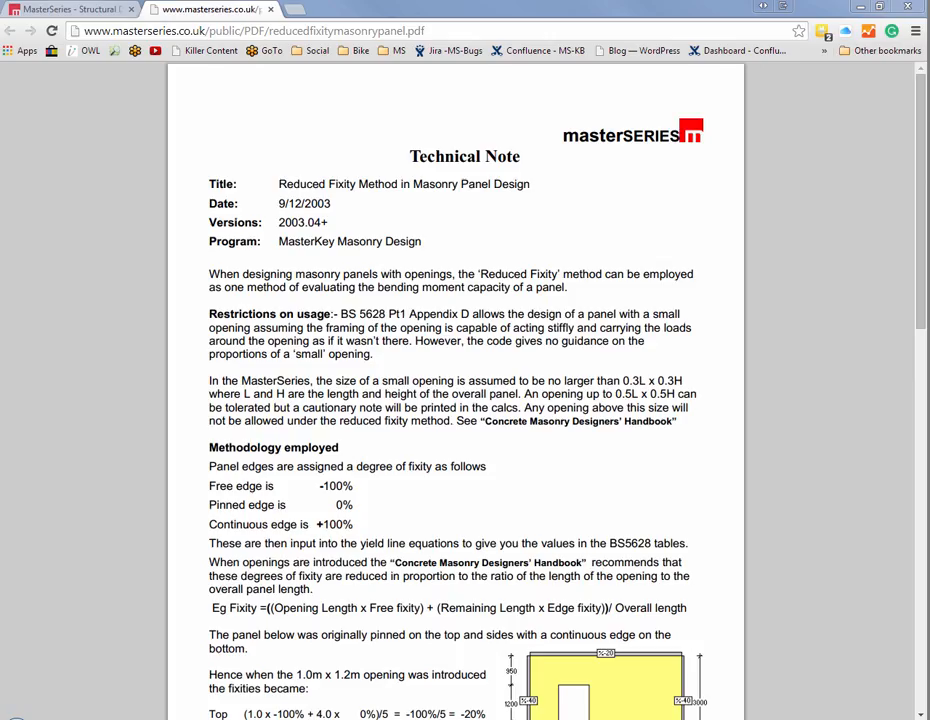
{"action": "left_click", "coordinate": [484, 432]}
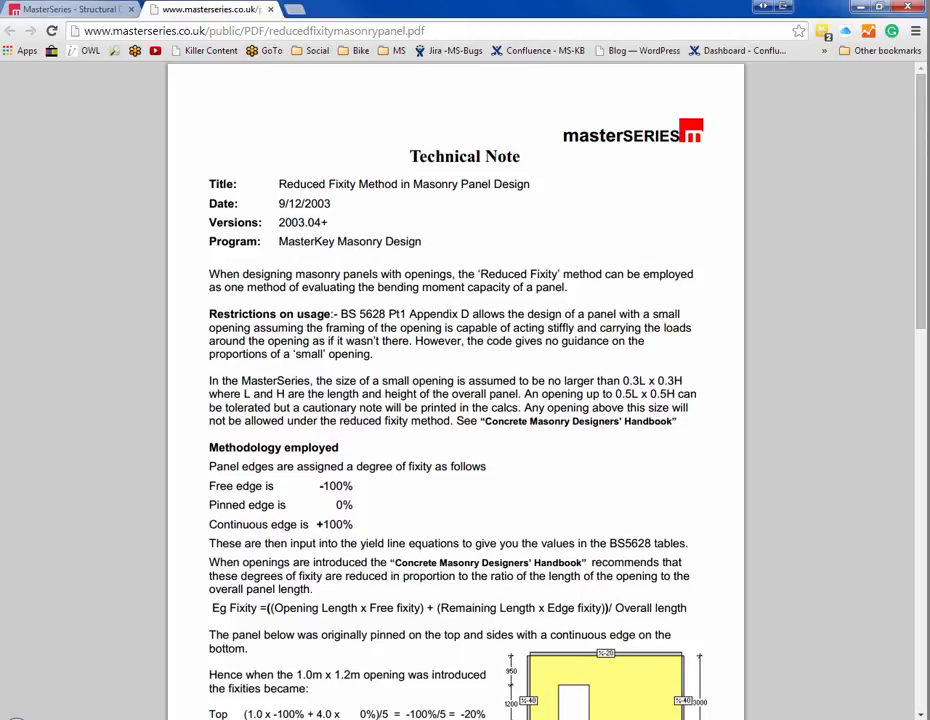